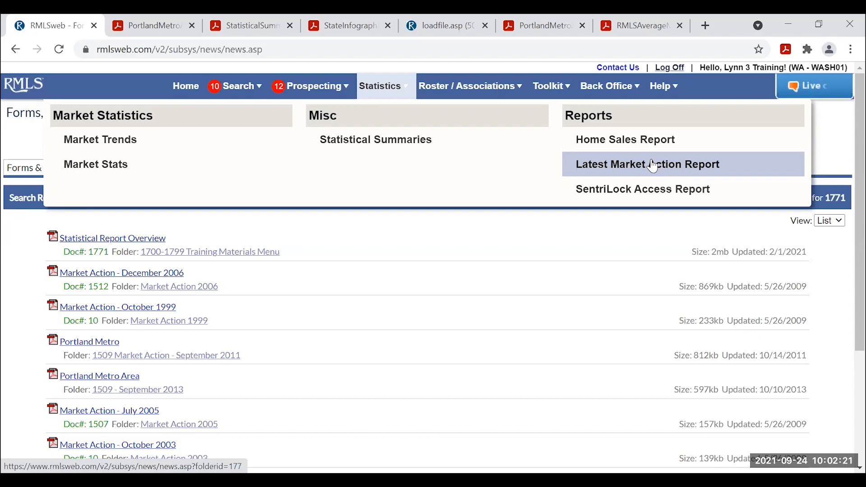
click(649, 166)
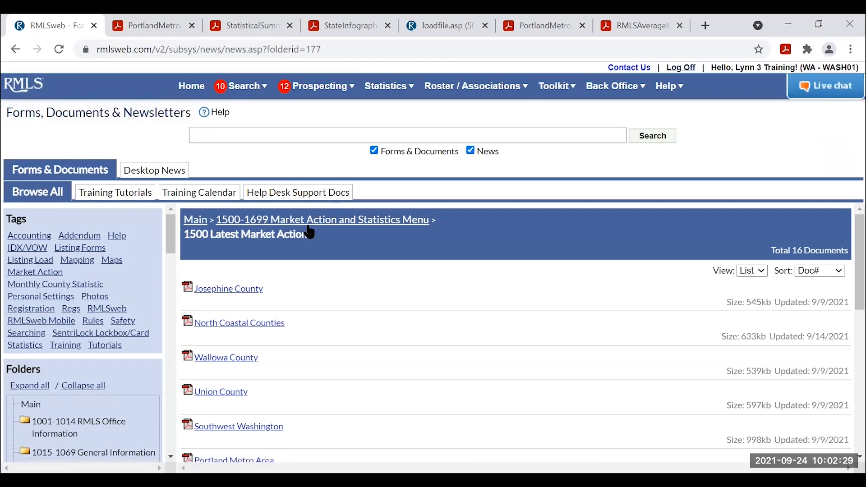
scroll(316, 269, down, 3)
scroll(289, 313, up, 3)
scroll(309, 283, down, 5)
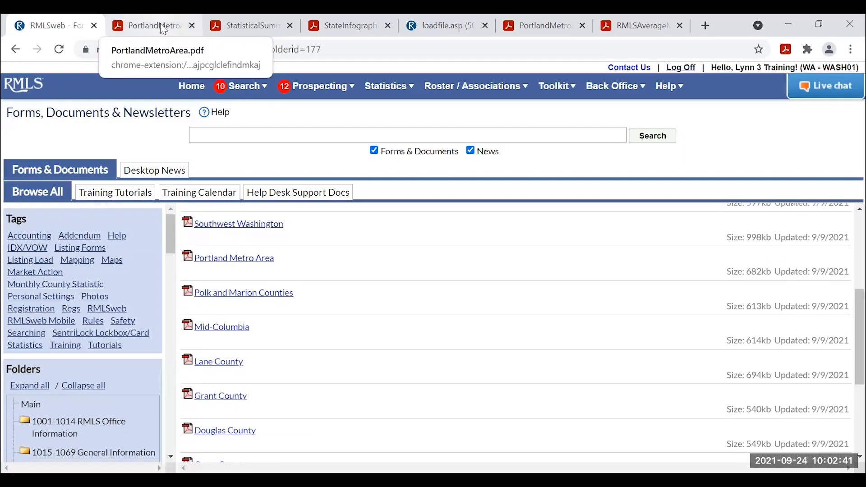
click(149, 24)
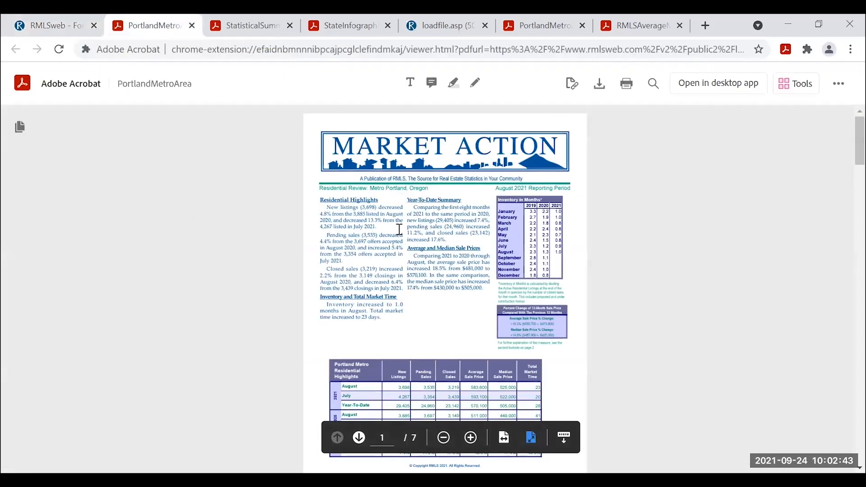
click(503, 438)
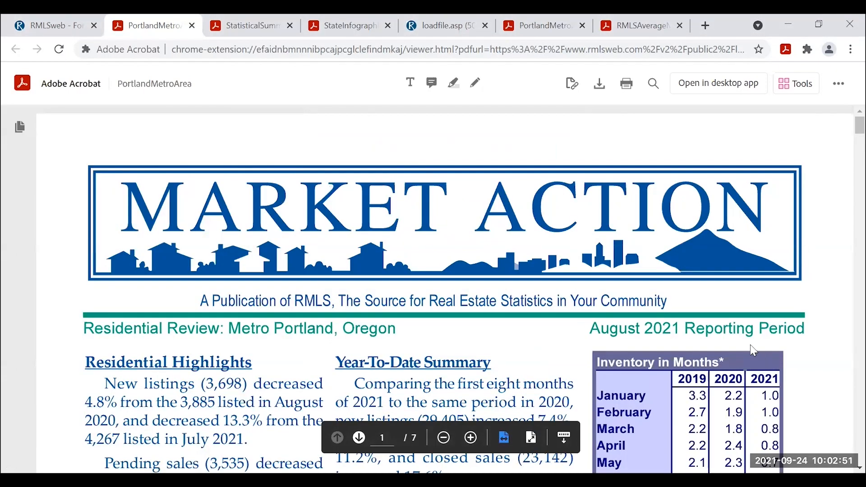
scroll(802, 354, down, 1)
scroll(803, 359, down, 2)
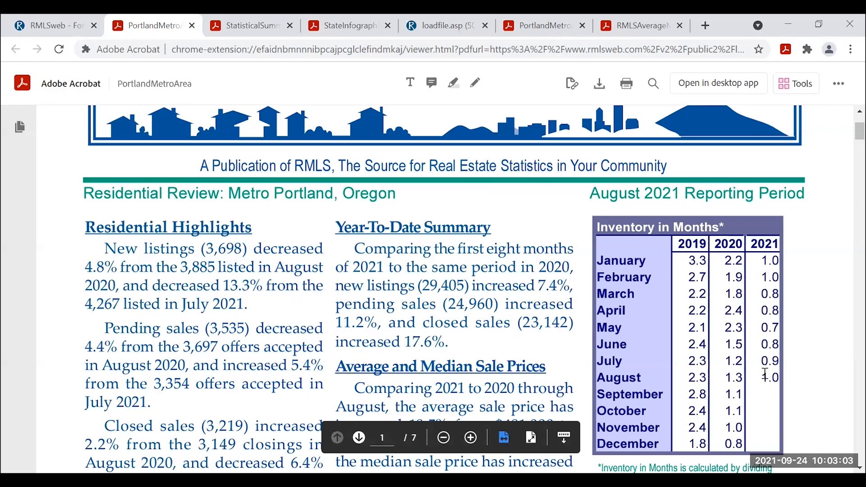
scroll(794, 394, down, 3)
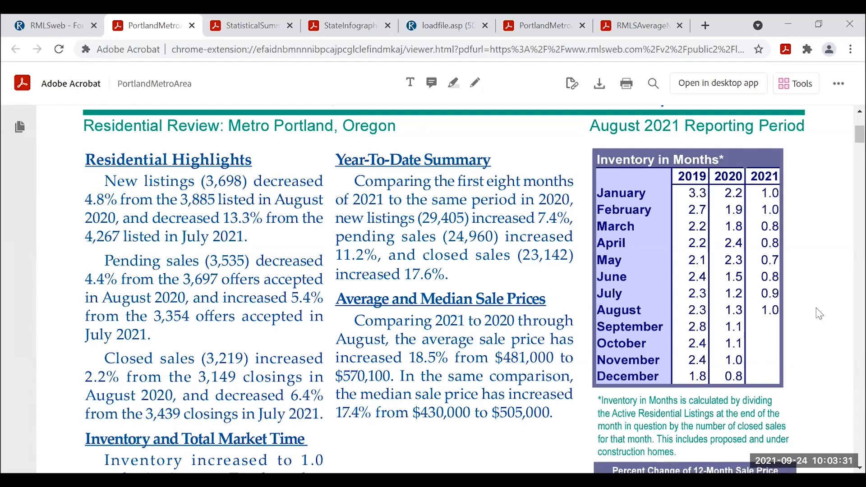
scroll(794, 343, down, 2)
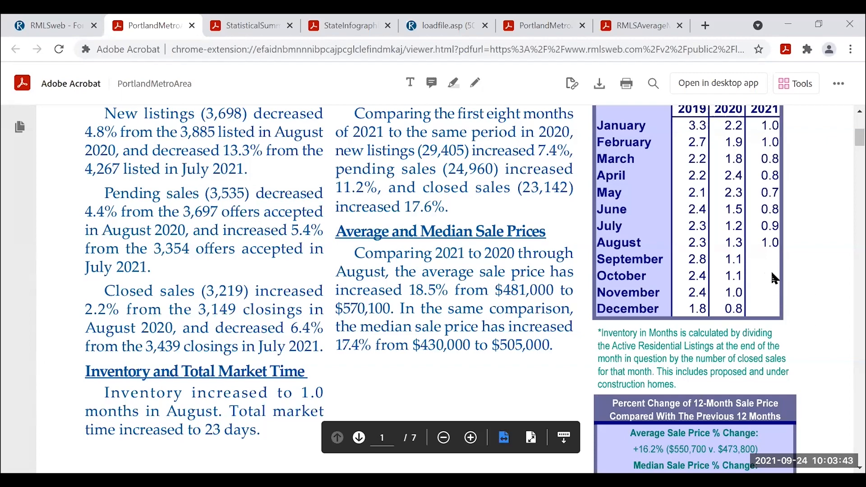
scroll(572, 293, down, 5)
scroll(541, 300, down, 5)
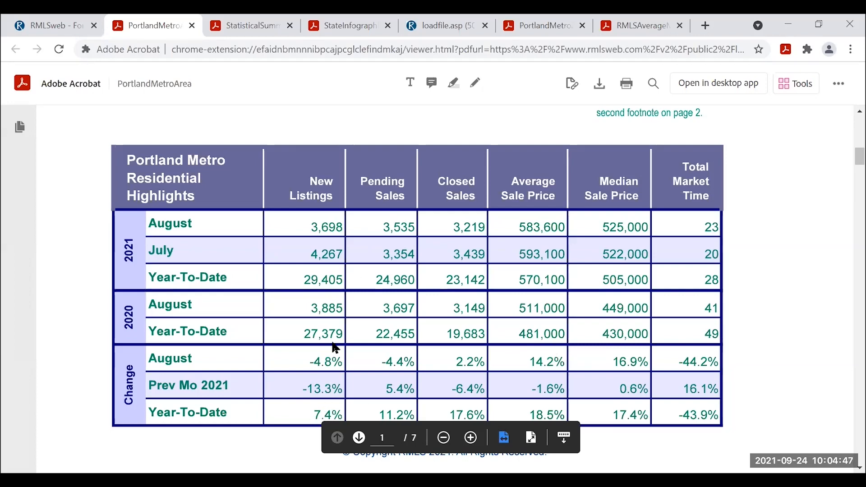
scroll(794, 339, down, 2)
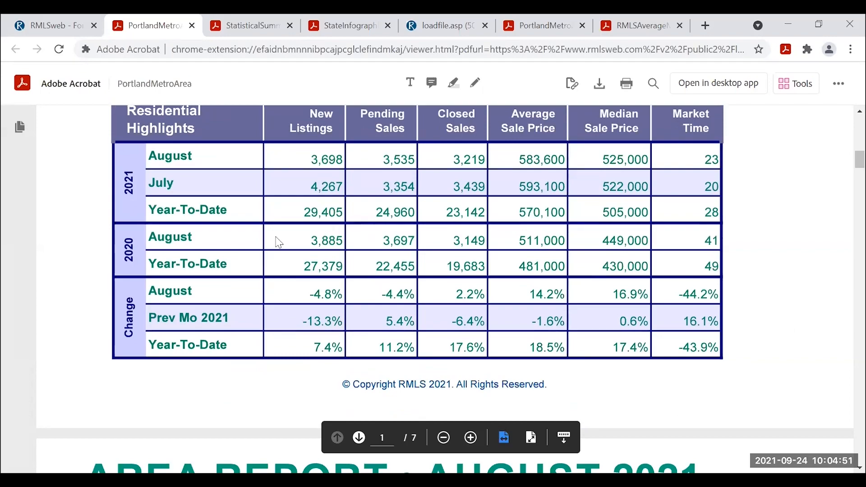
scroll(284, 315, down, 6)
scroll(356, 305, down, 2)
scroll(291, 301, down, 1)
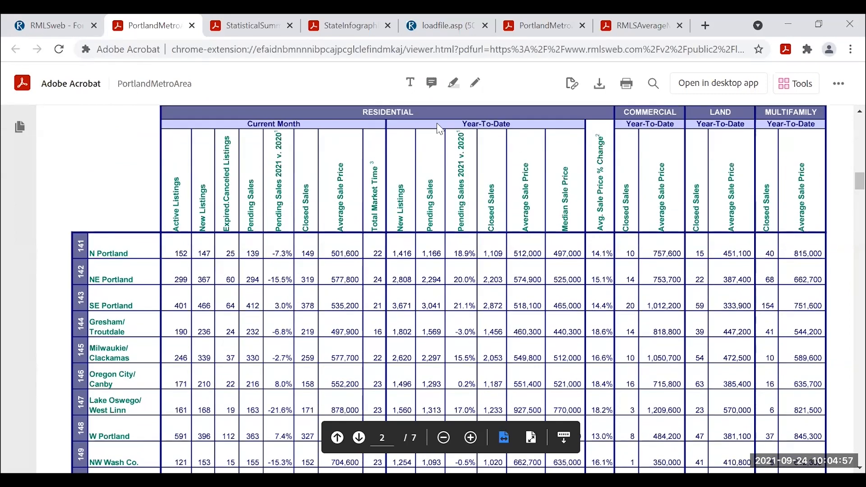
scroll(293, 235, down, 3)
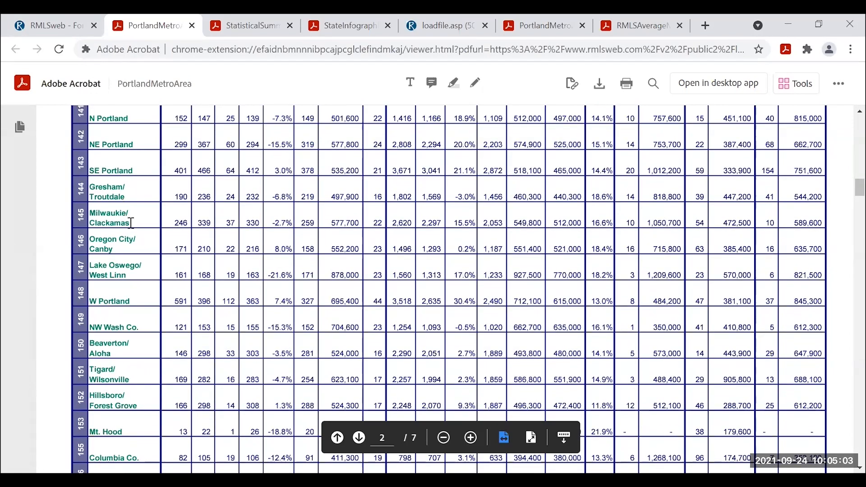
scroll(130, 225, up, 2)
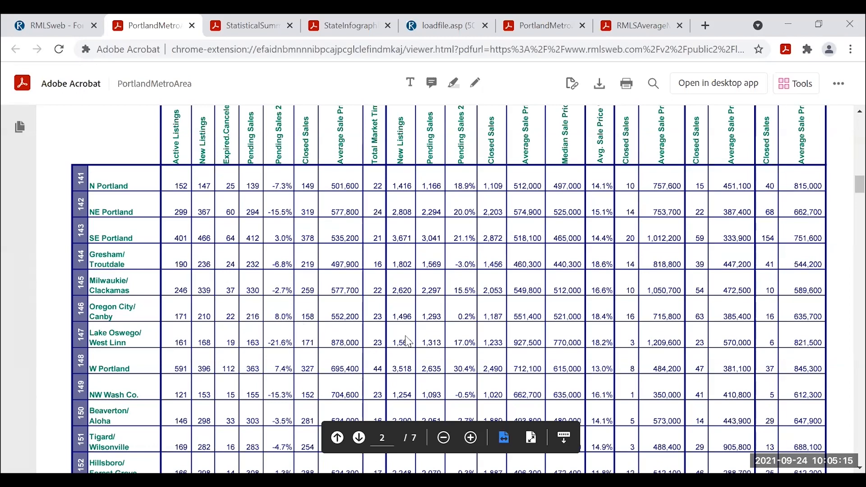
scroll(411, 341, down, 3)
scroll(419, 332, down, 10)
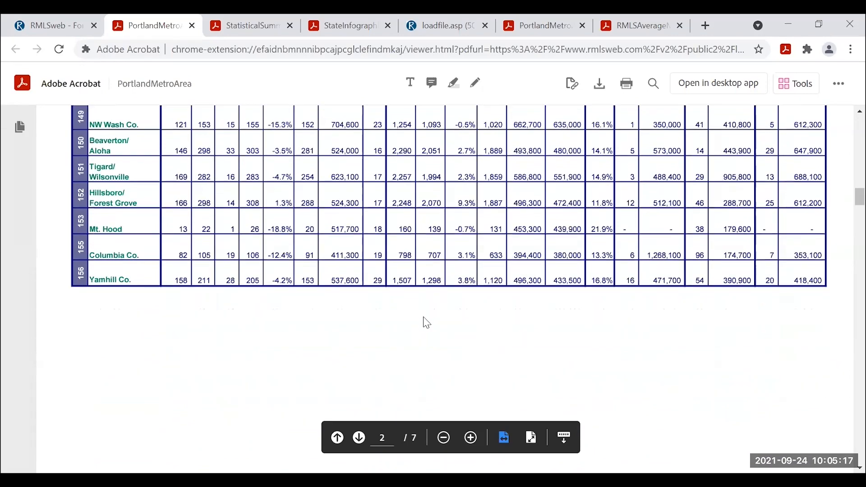
scroll(442, 313, down, 8)
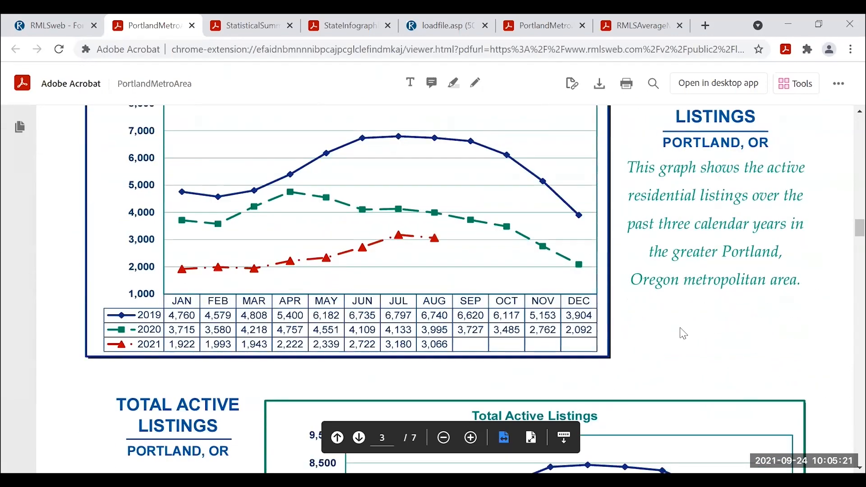
scroll(695, 335, up, 2)
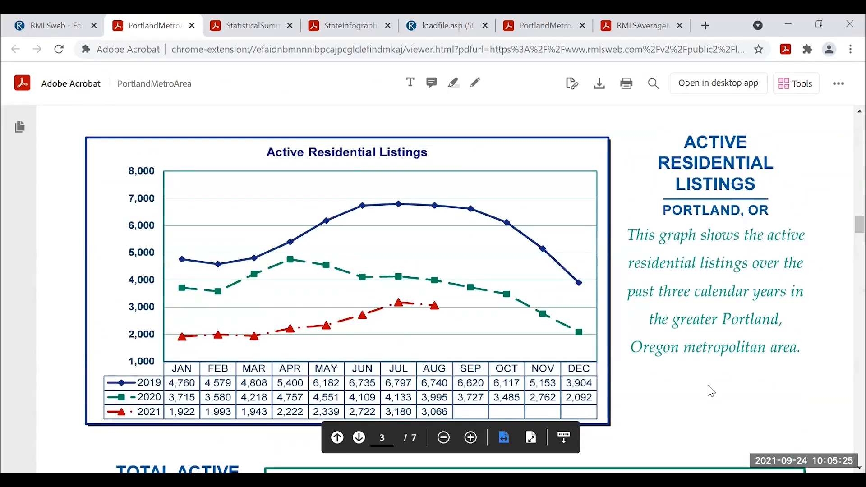
scroll(736, 379, down, 1)
scroll(736, 378, down, 7)
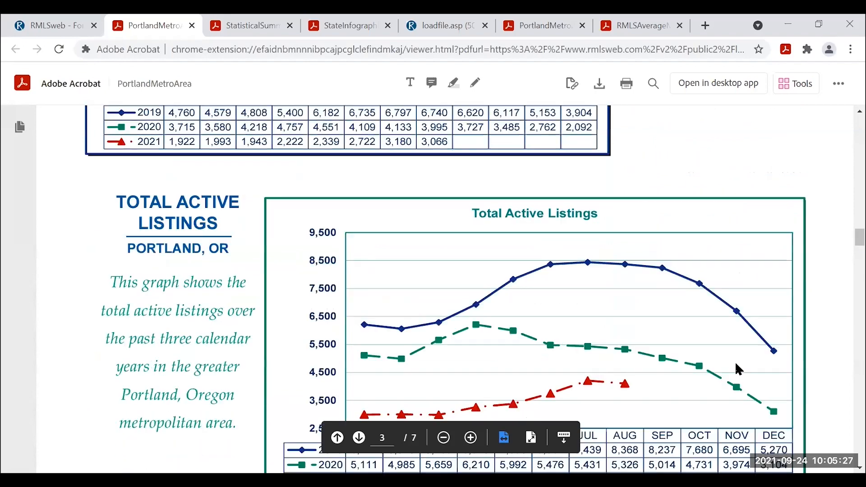
scroll(744, 365, down, 7)
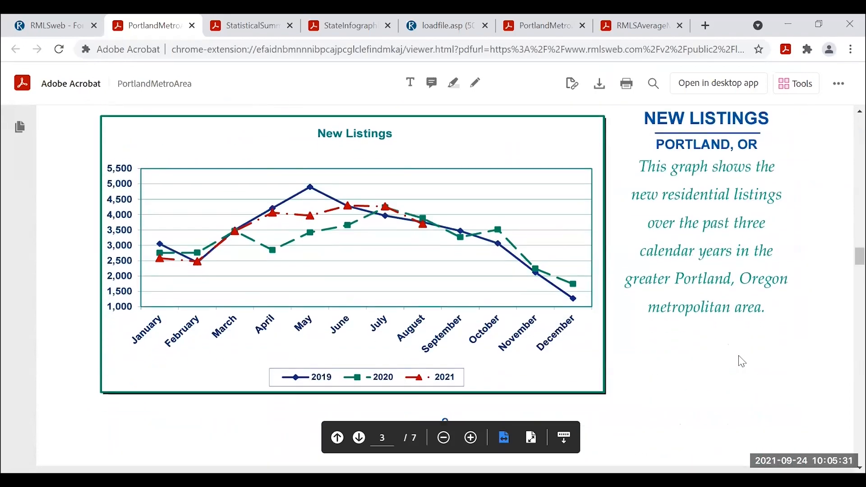
scroll(744, 363, down, 15)
scroll(738, 357, down, 5)
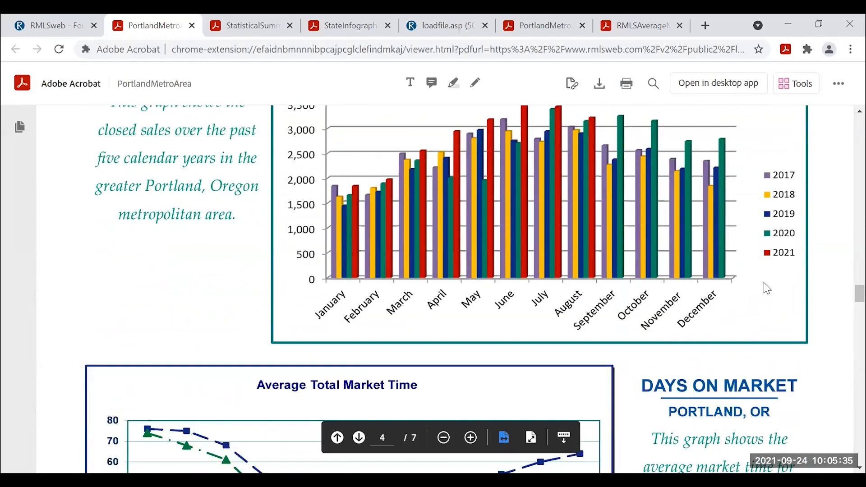
scroll(767, 290, down, 15)
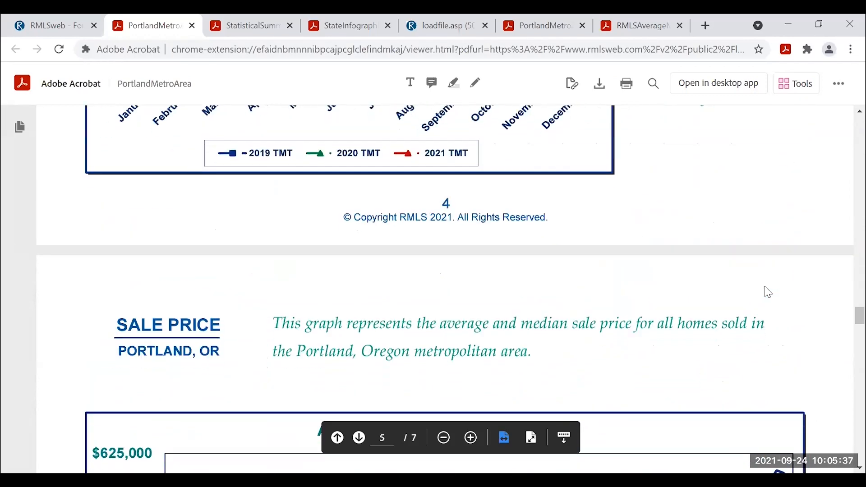
scroll(765, 288, down, 15)
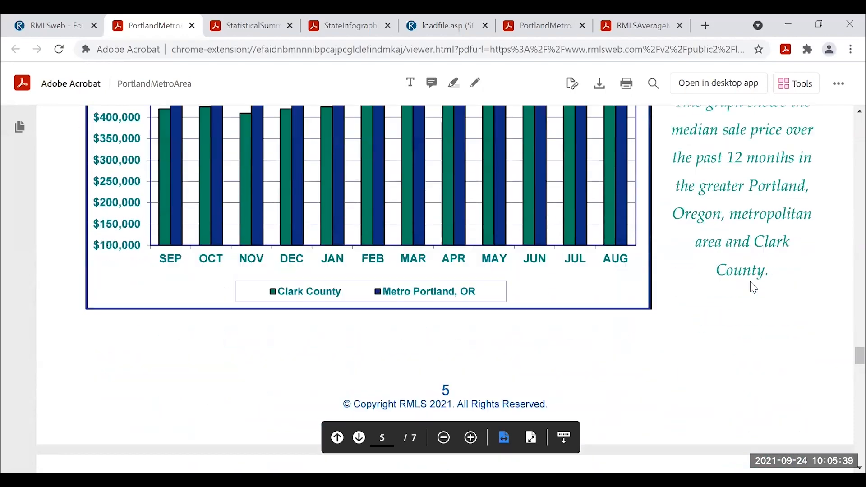
scroll(751, 282, down, 6)
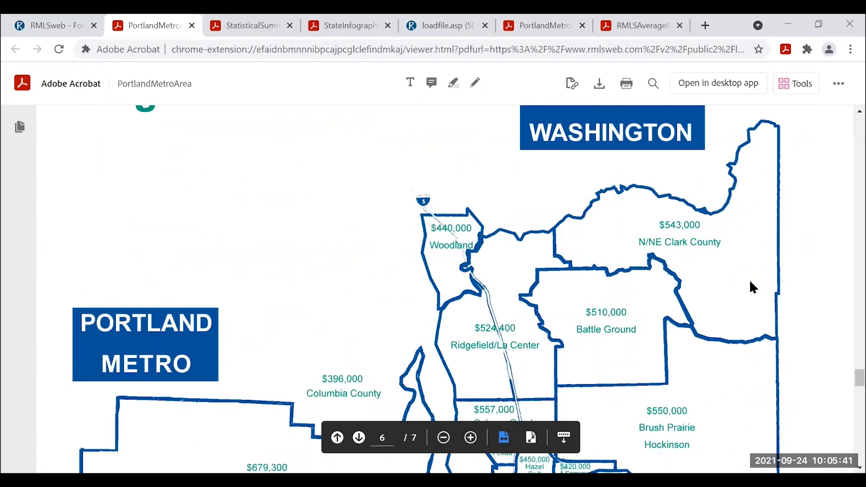
scroll(753, 291, down, 3)
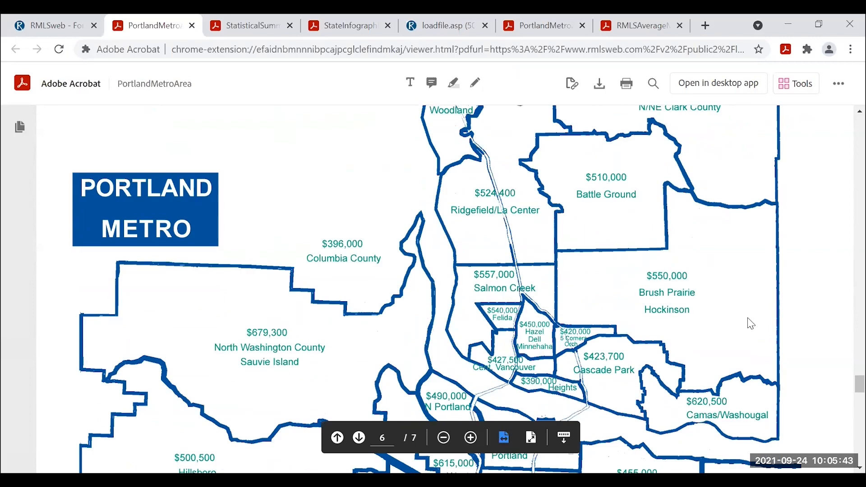
scroll(686, 346, up, 8)
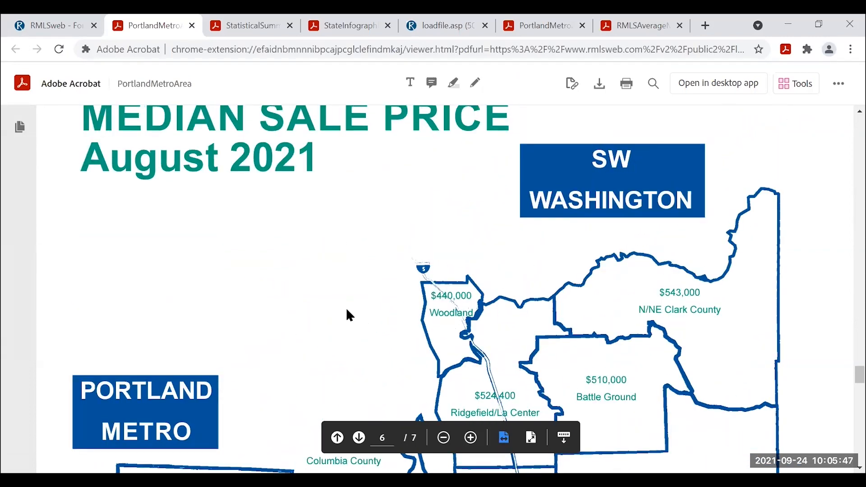
scroll(348, 313, down, 5)
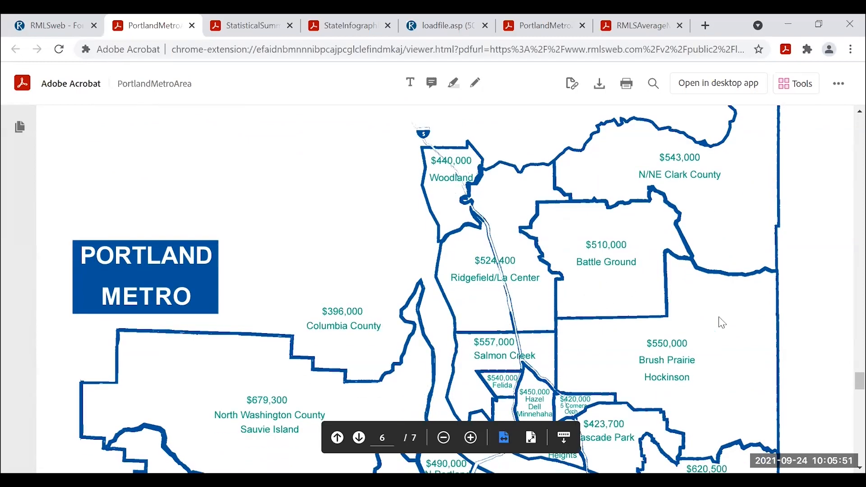
scroll(690, 338, down, 3)
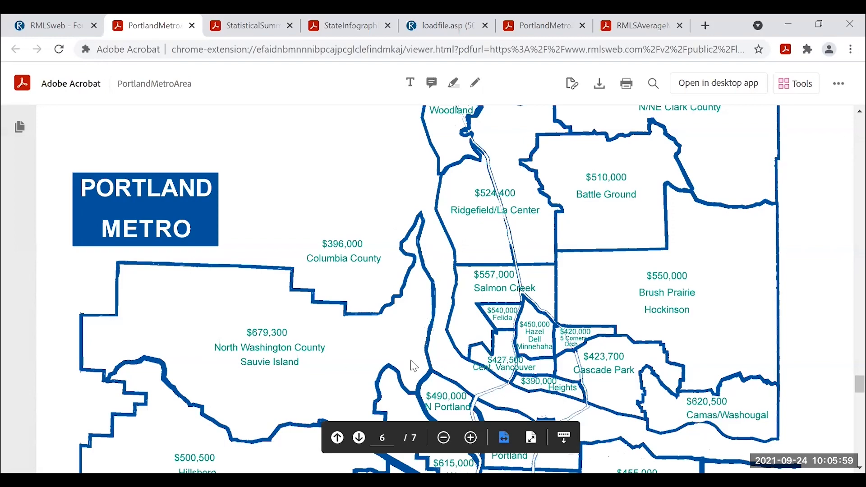
scroll(410, 358, down, 6)
scroll(522, 326, down, 20)
scroll(548, 328, down, 3)
scroll(517, 332, up, 3)
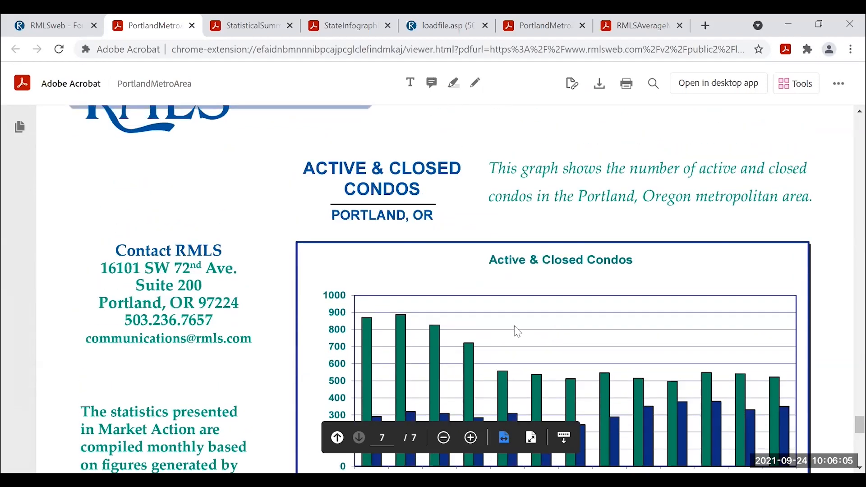
scroll(476, 297, down, 3)
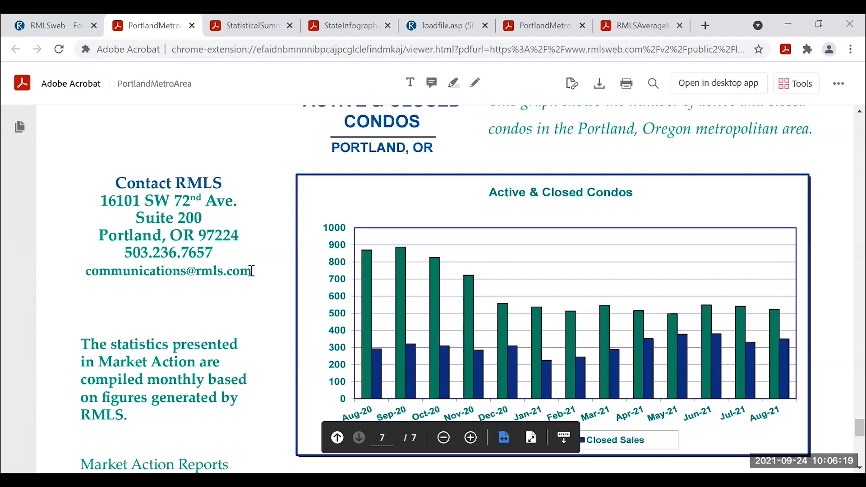
click(60, 28)
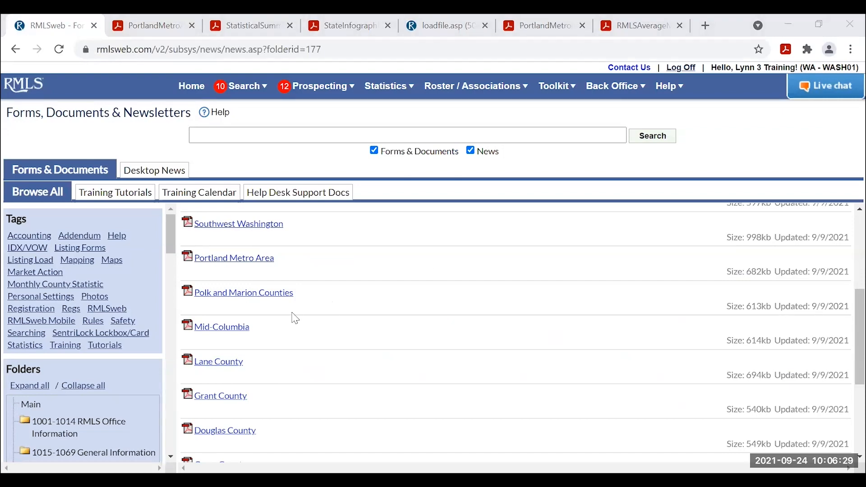
scroll(132, 327, down, 3)
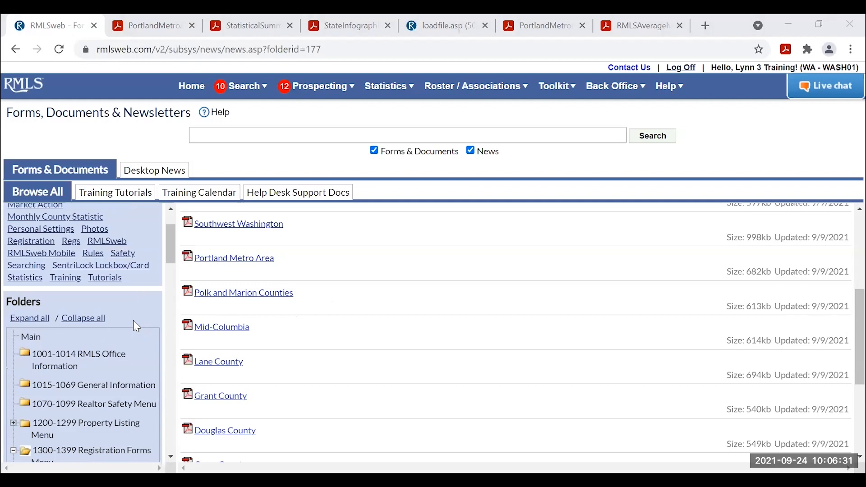
click(87, 254)
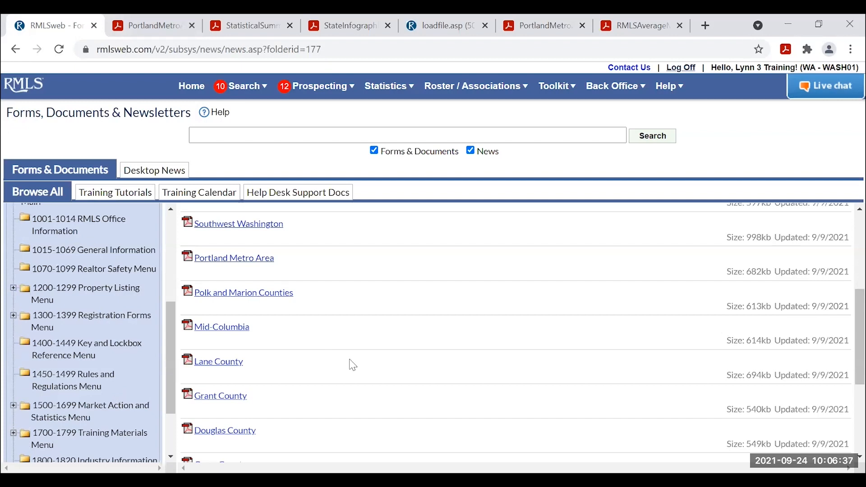
scroll(95, 357, down, 3)
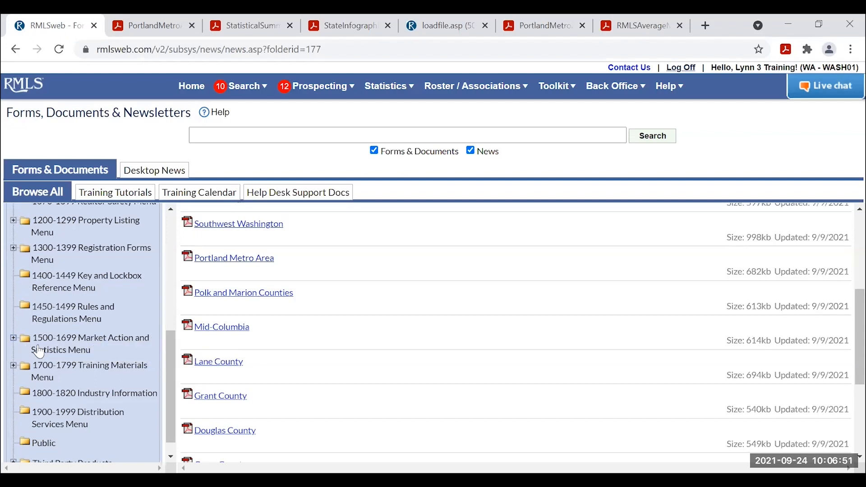
click(14, 339)
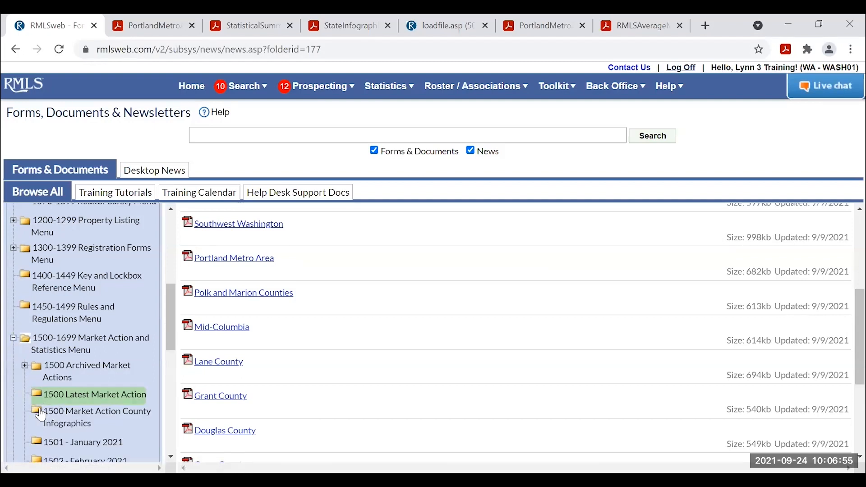
scroll(41, 415, down, 1)
scroll(42, 416, down, 1)
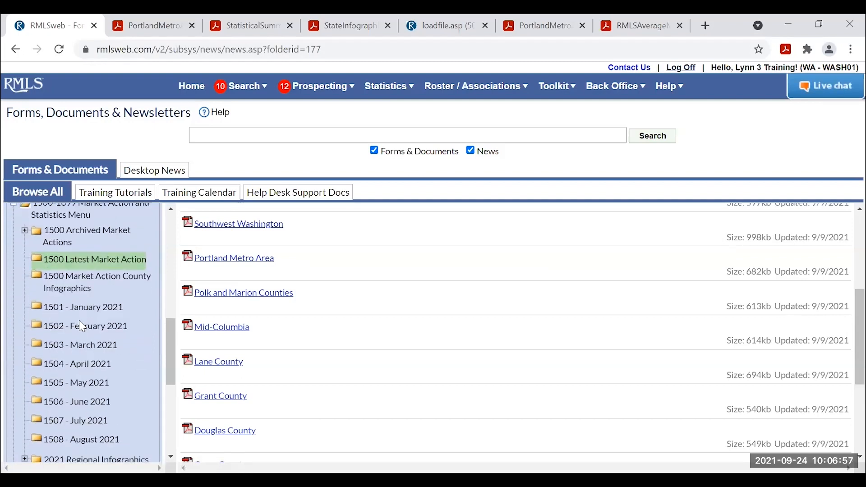
scroll(77, 379, up, 1)
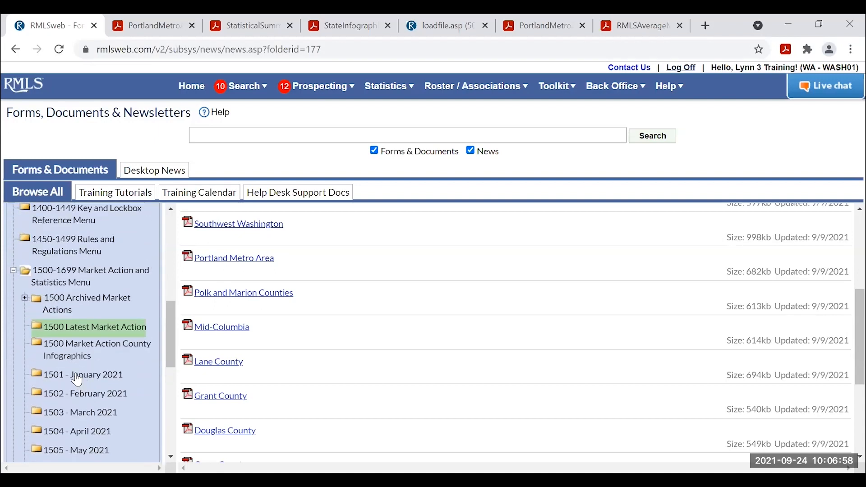
click(25, 298)
scroll(154, 368, down, 1)
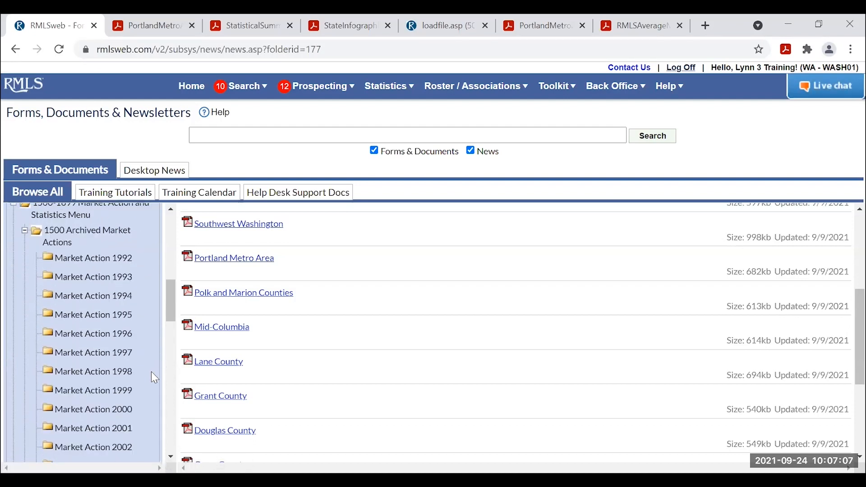
scroll(126, 366, down, 1)
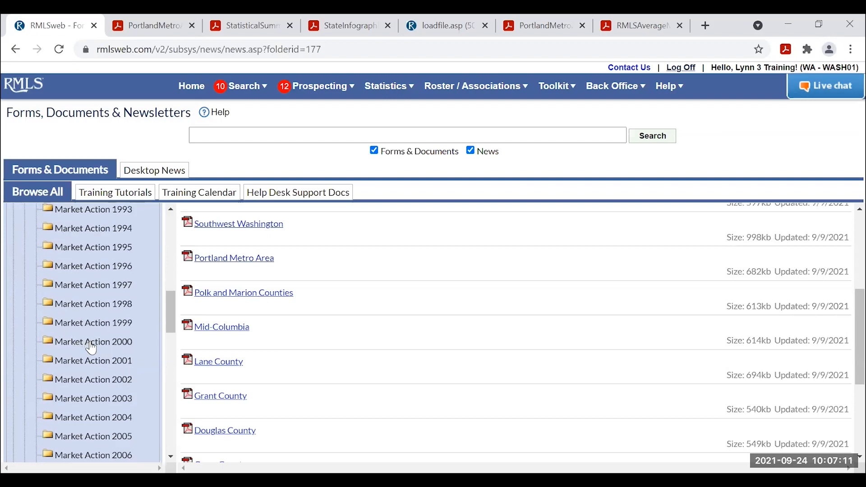
click(85, 305)
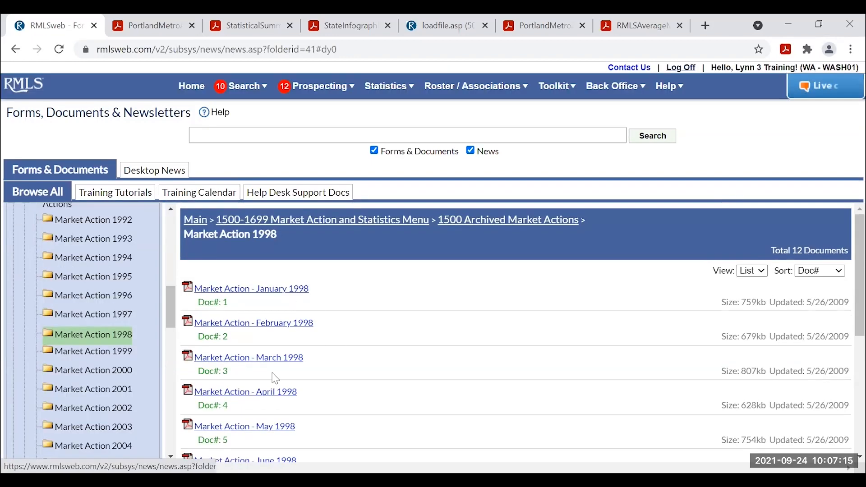
click(265, 393)
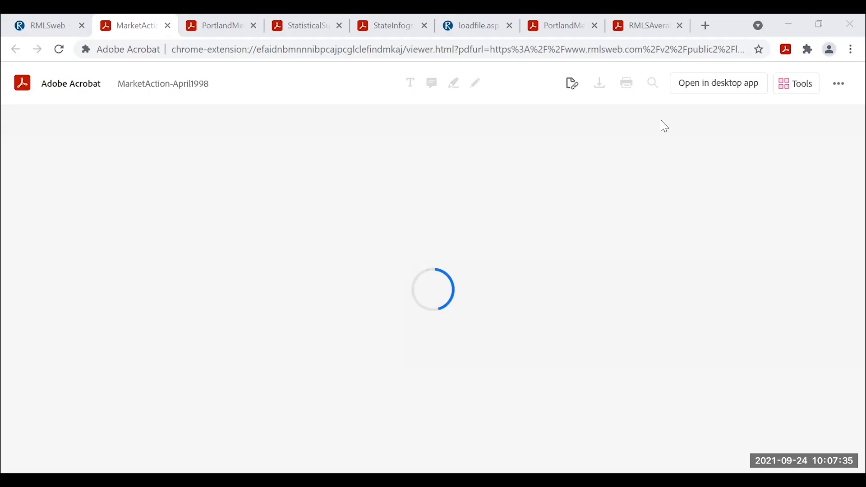
scroll(697, 275, down, 2)
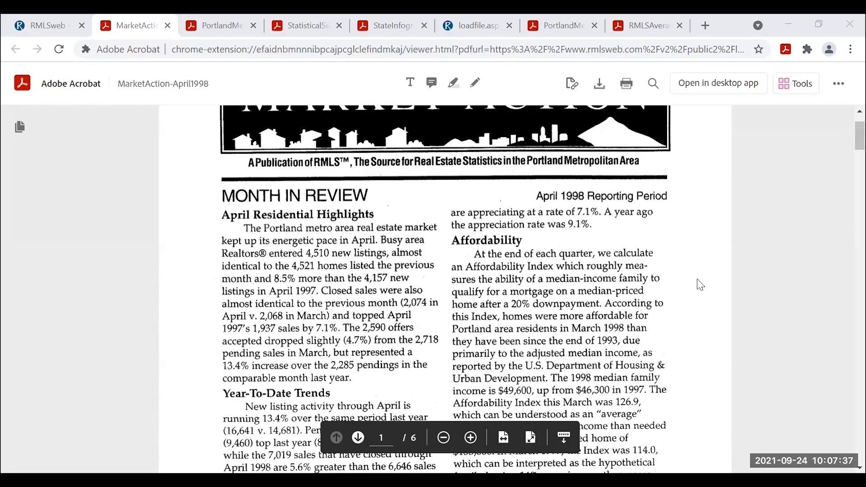
scroll(700, 285, down, 12)
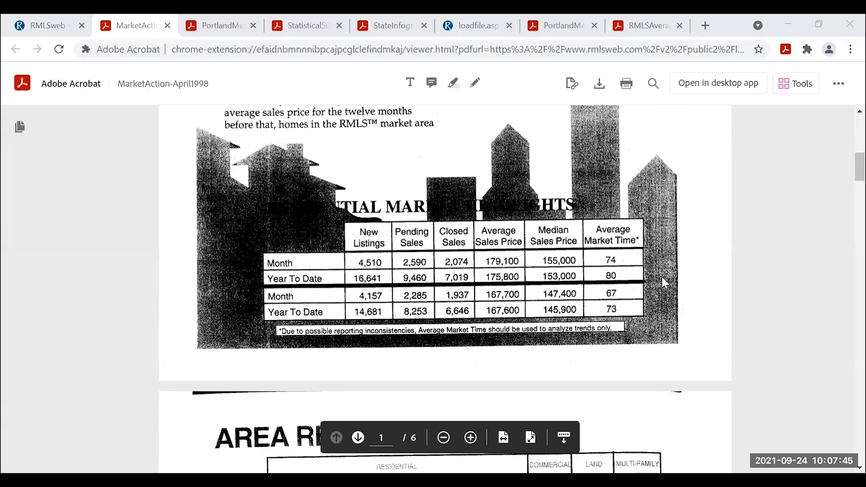
scroll(700, 285, down, 6)
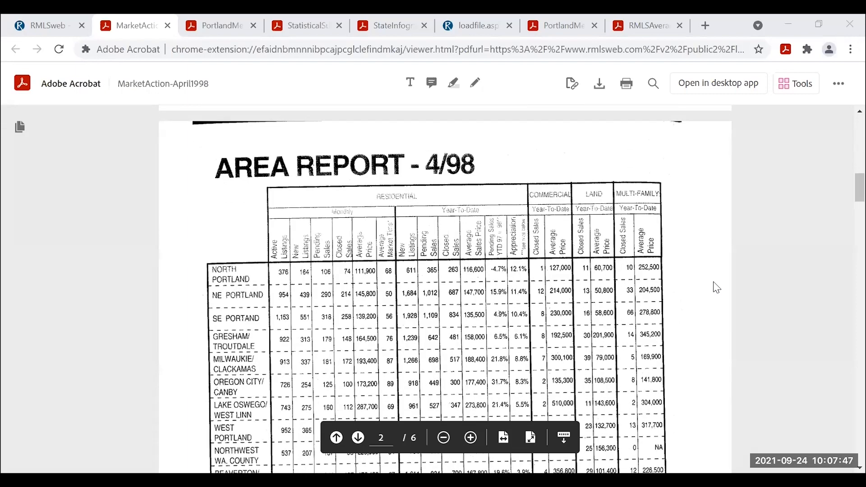
scroll(717, 288, down, 2)
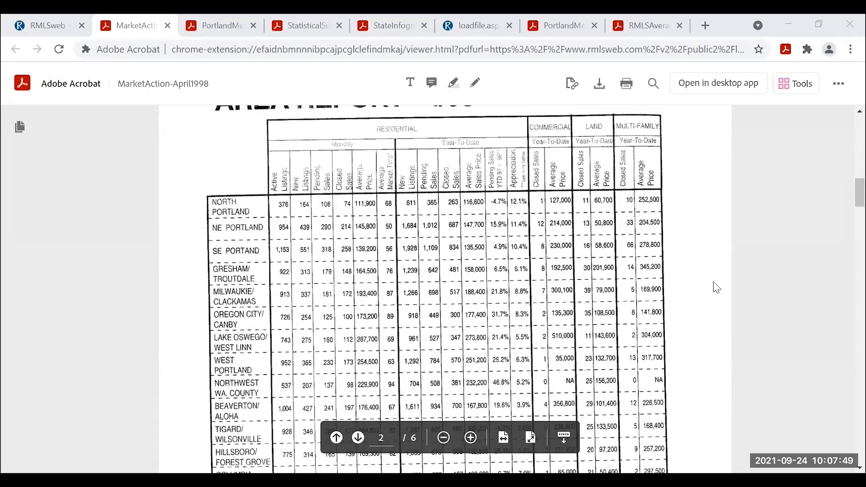
scroll(716, 288, down, 2)
scroll(716, 288, down, 11)
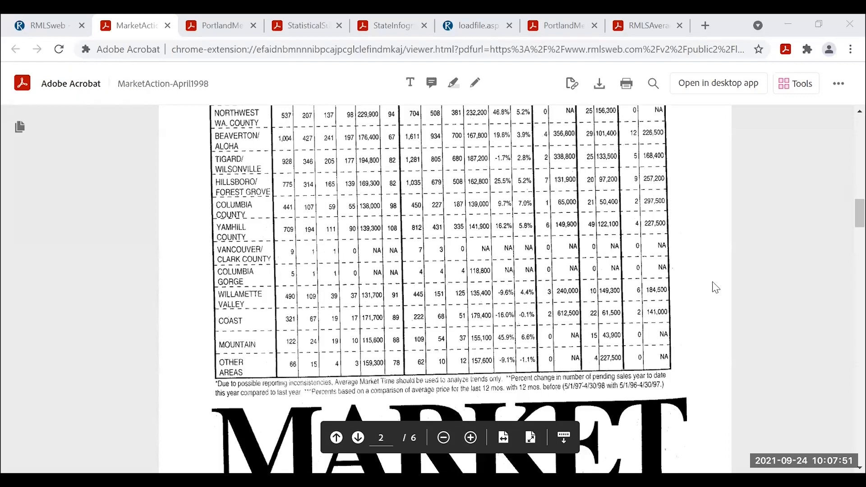
scroll(715, 291, down, 17)
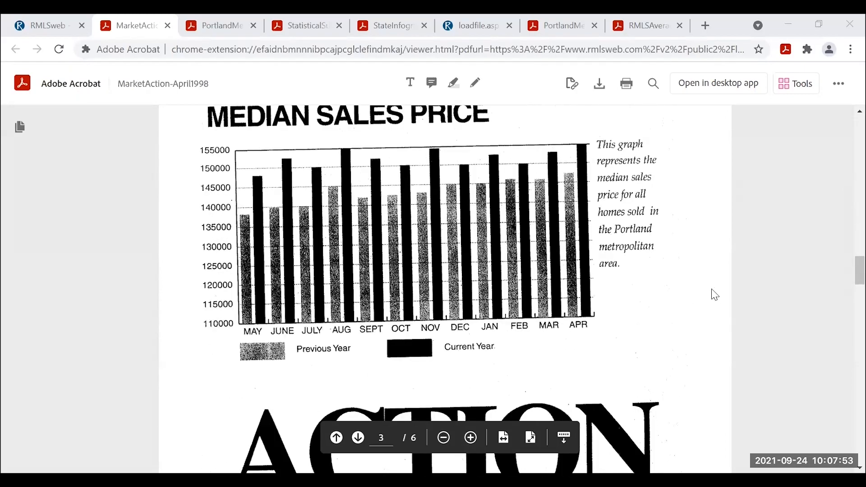
scroll(714, 296, down, 20)
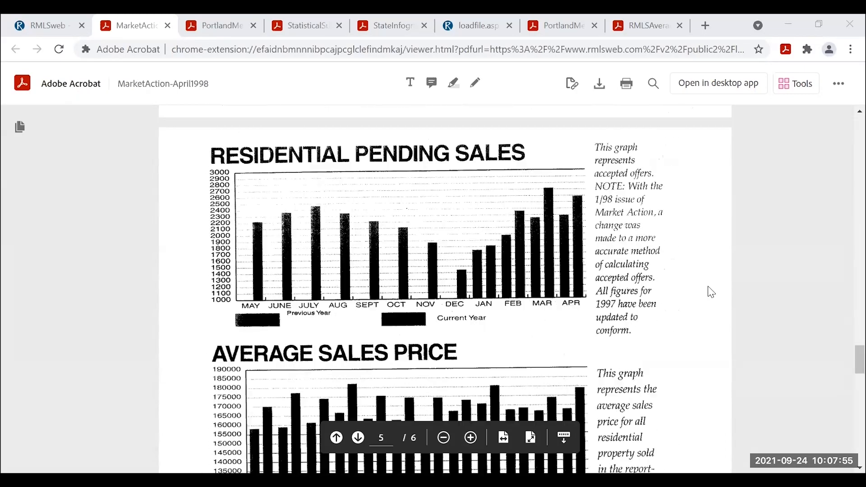
scroll(711, 292, down, 8)
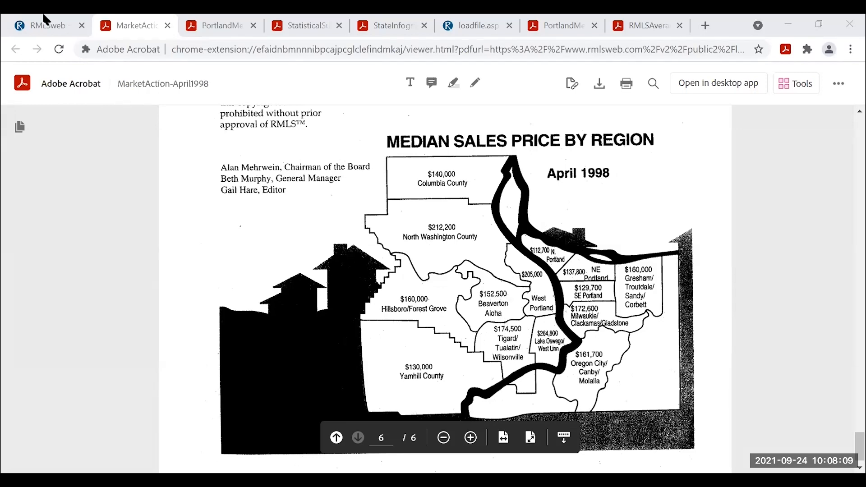
scroll(201, 300, up, 5)
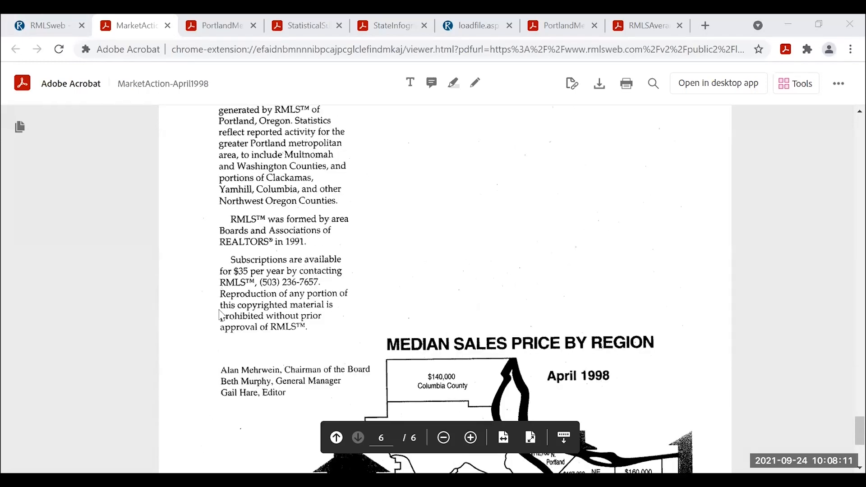
click(168, 27)
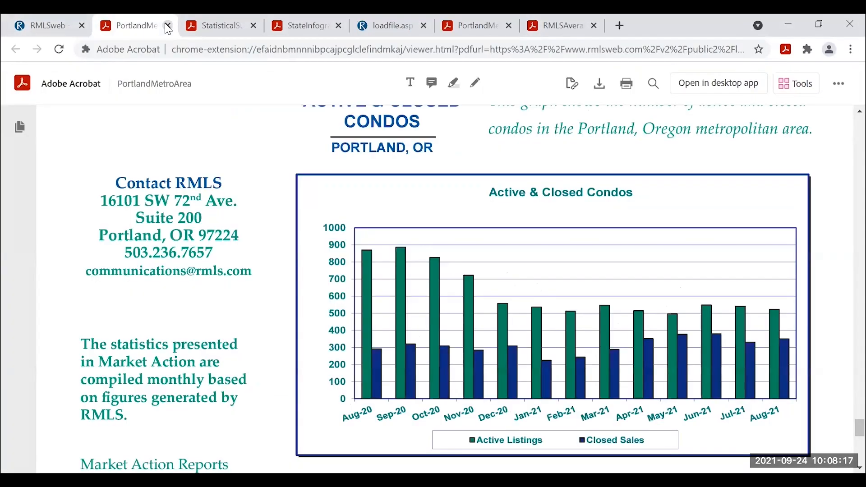
click(168, 27)
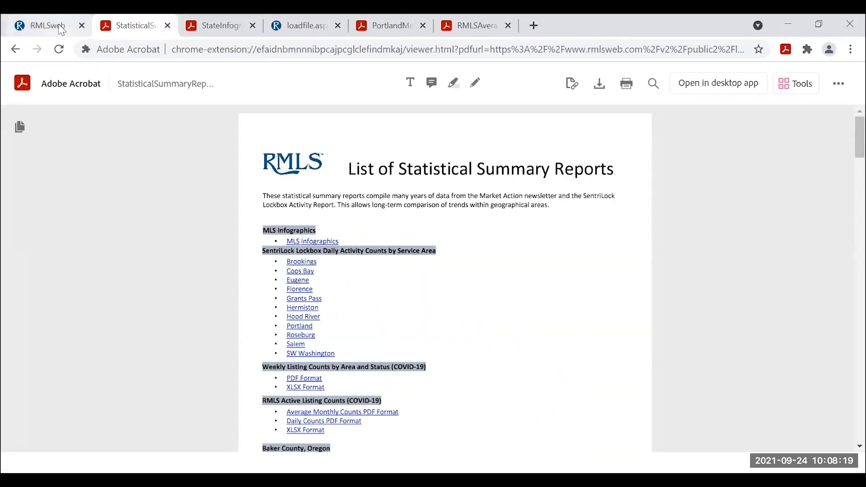
click(57, 23)
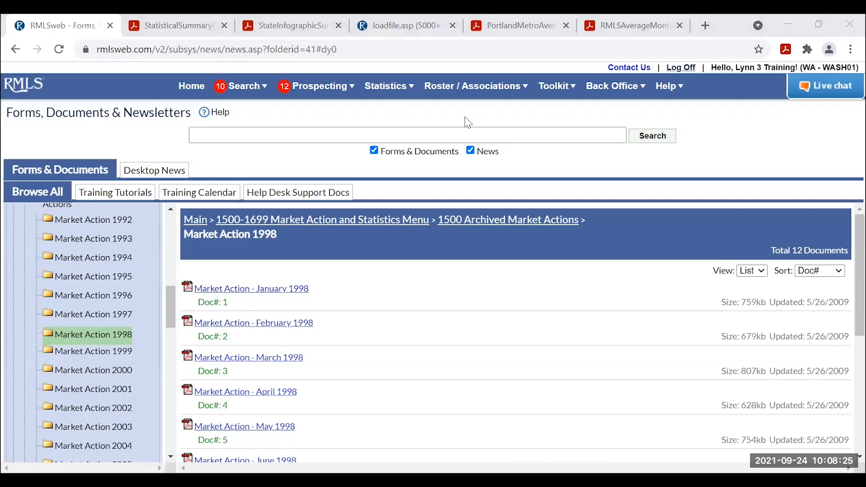
click(389, 85)
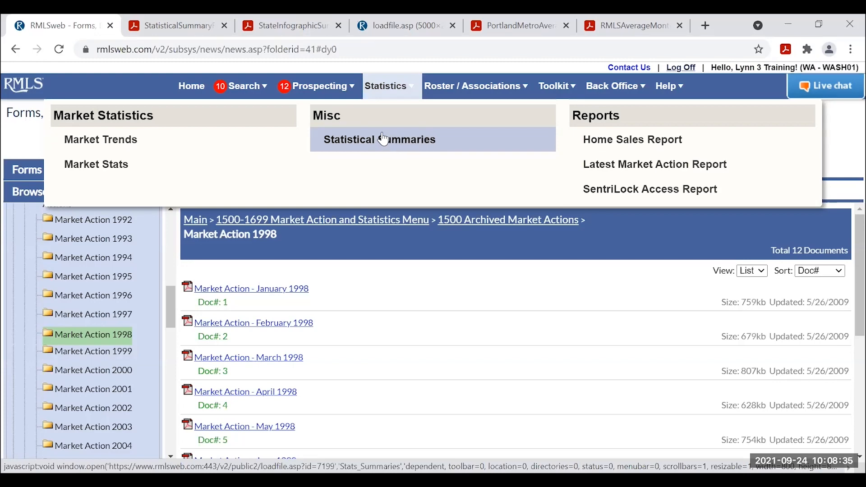
click(191, 22)
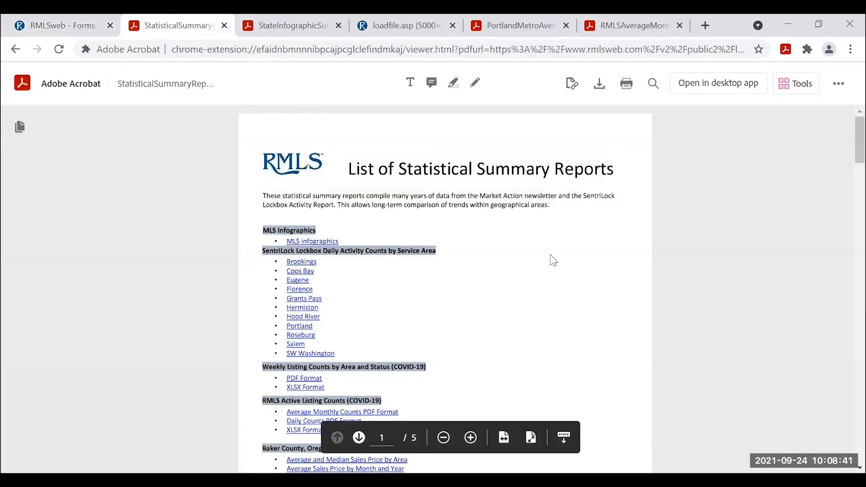
scroll(555, 260, down, 10)
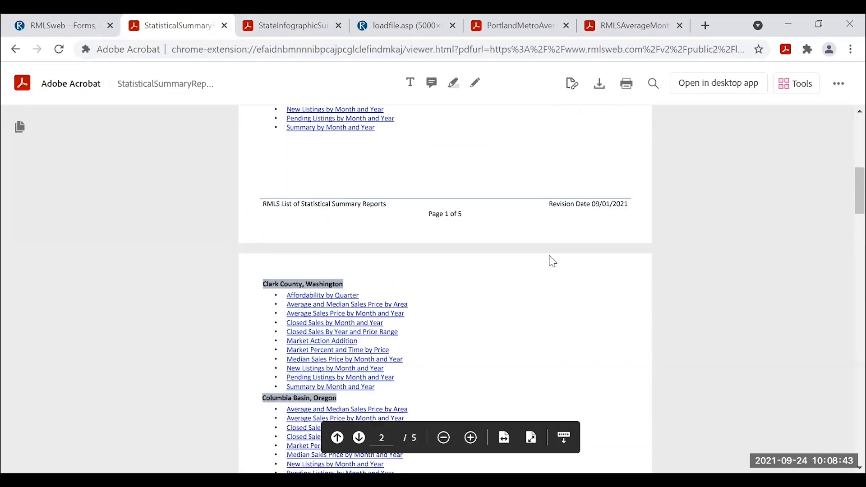
scroll(548, 261, down, 10)
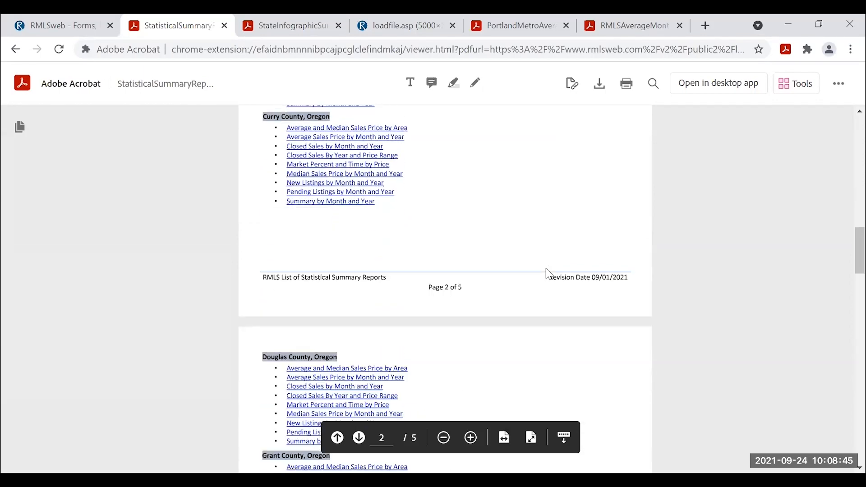
scroll(544, 276, up, 12)
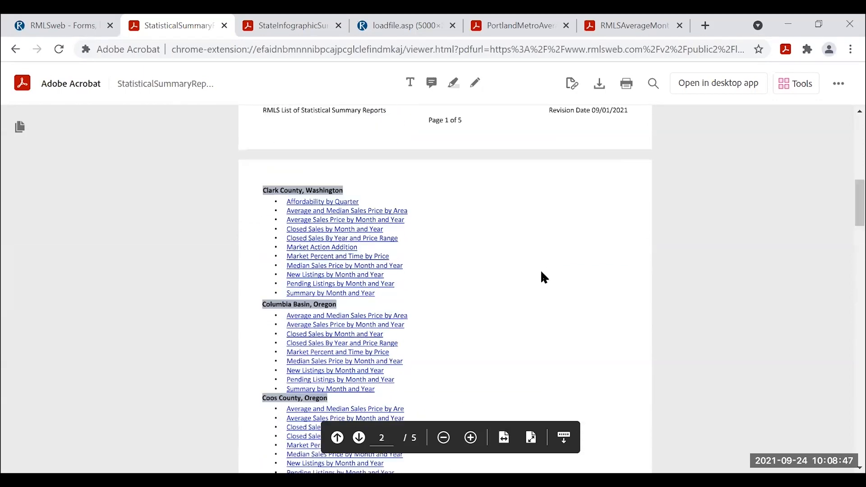
scroll(544, 276, up, 6)
scroll(541, 275, down, 2)
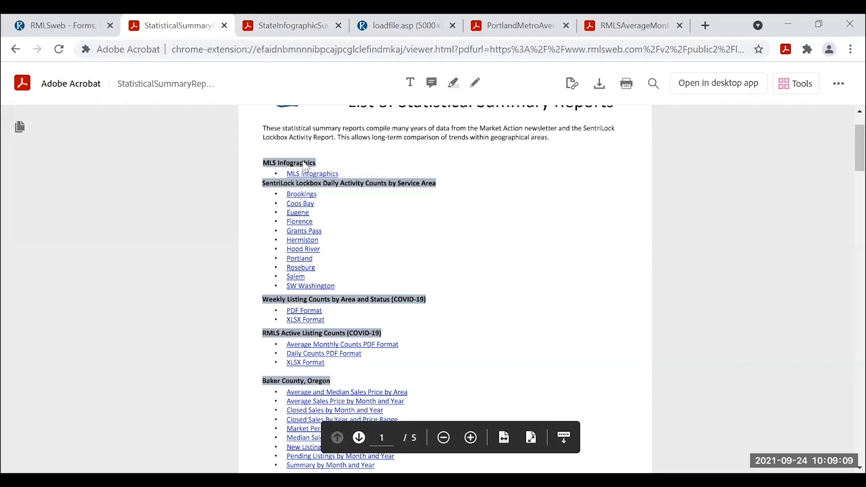
click(301, 27)
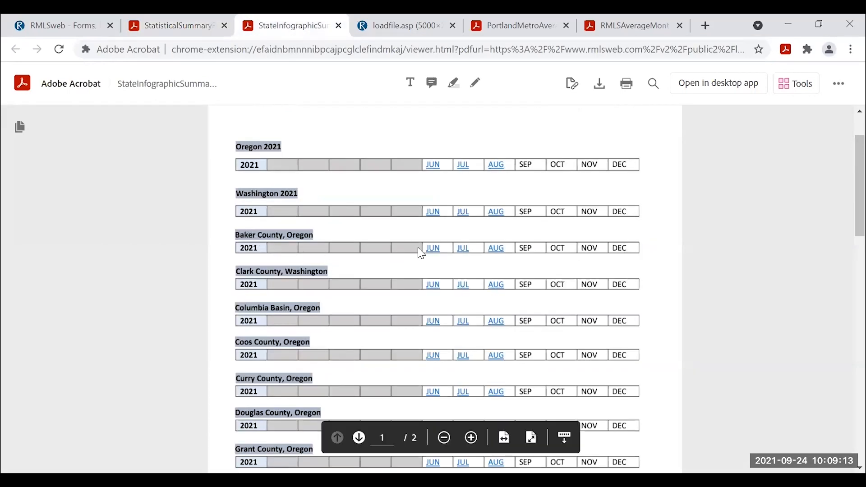
View the Oregon August 2021 infographic (4,994 closed sales), then go back to the statistical summary reports.
scroll(419, 253, down, 2)
scroll(373, 273, up, 3)
scroll(360, 289, down, 2)
click(393, 25)
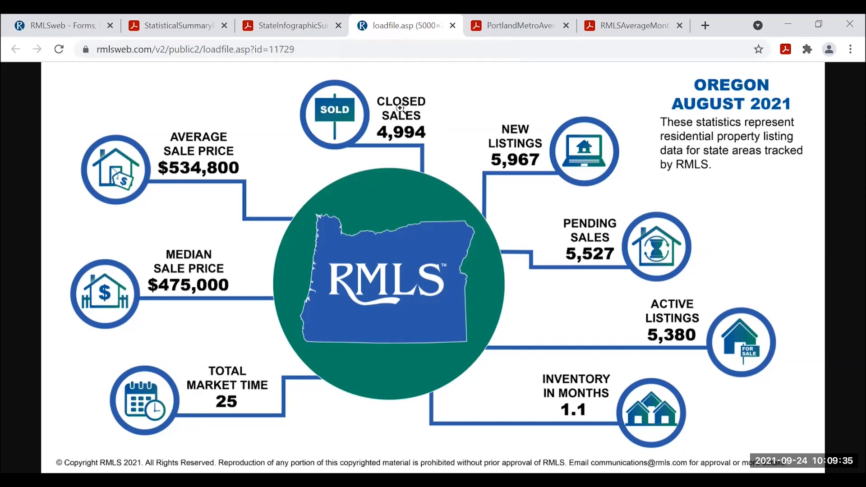
click(299, 28)
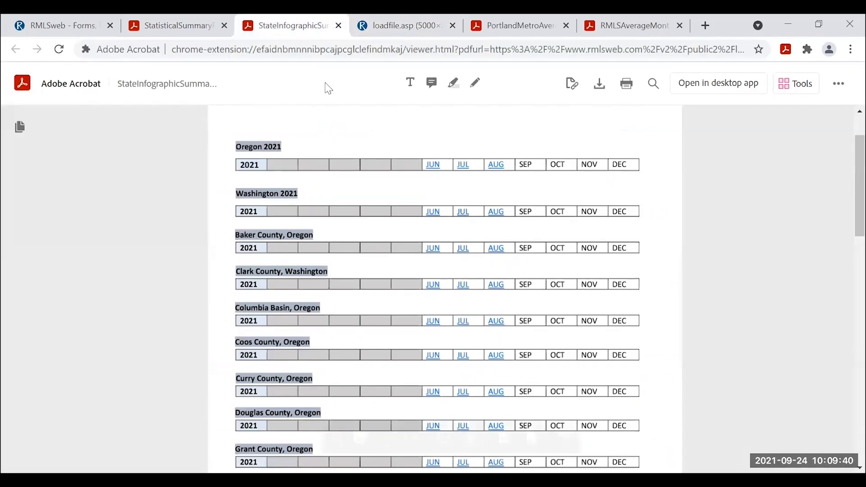
click(200, 28)
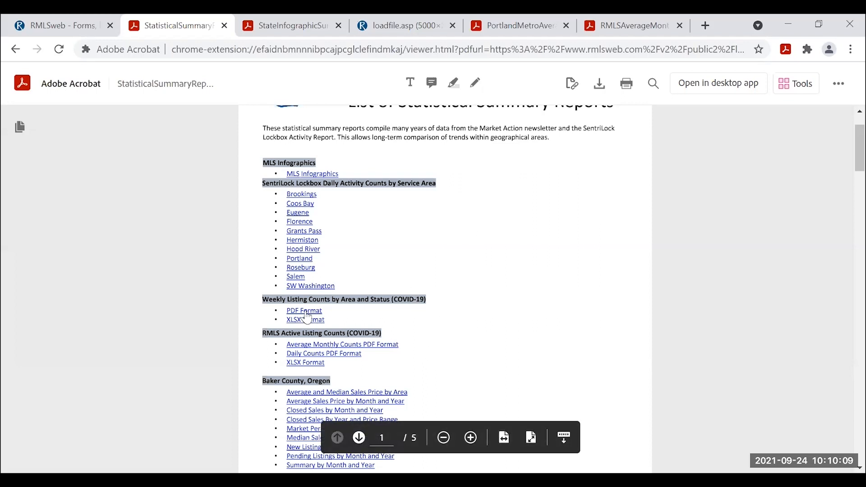
Scroll the summary reports list and open the Average Number of Active Listings by Month chart.
scroll(464, 318, down, 2)
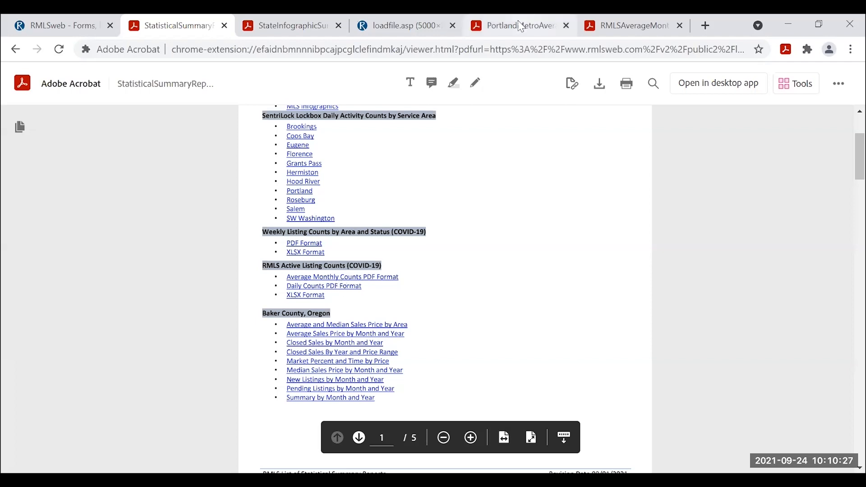
click(623, 29)
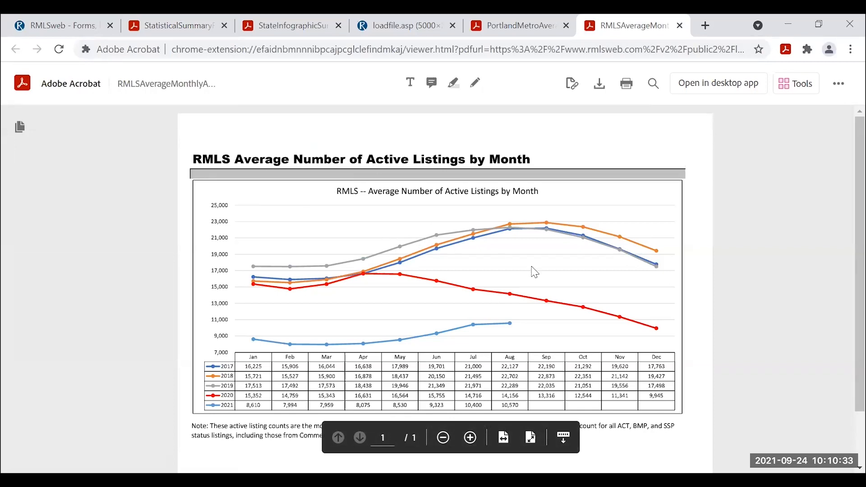
scroll(533, 272, down, 2)
scroll(533, 273, up, 2)
click(199, 25)
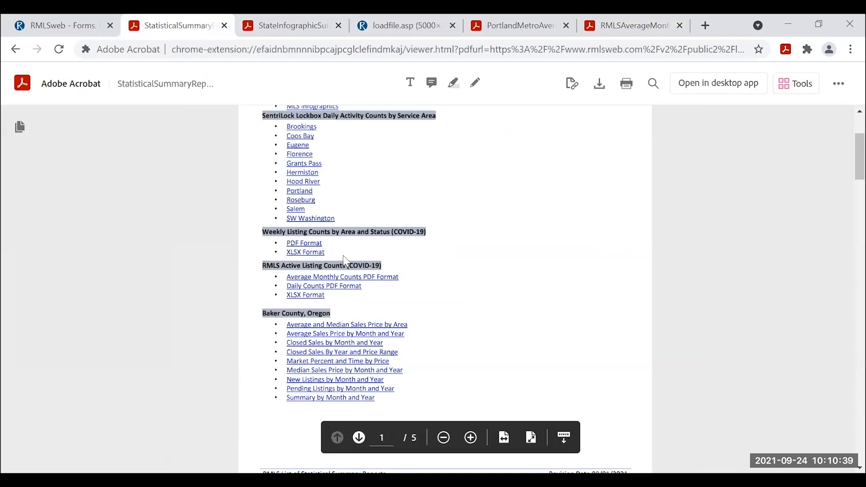
scroll(479, 303, down, 2)
scroll(467, 305, down, 10)
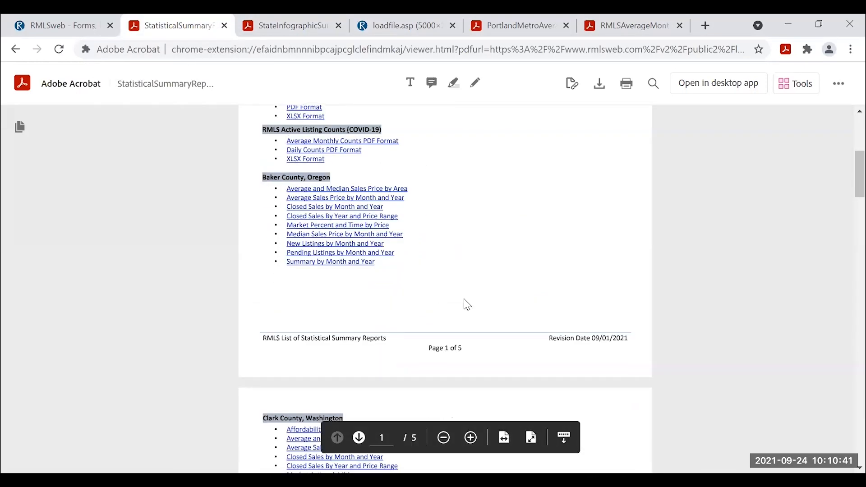
scroll(467, 307, down, 4)
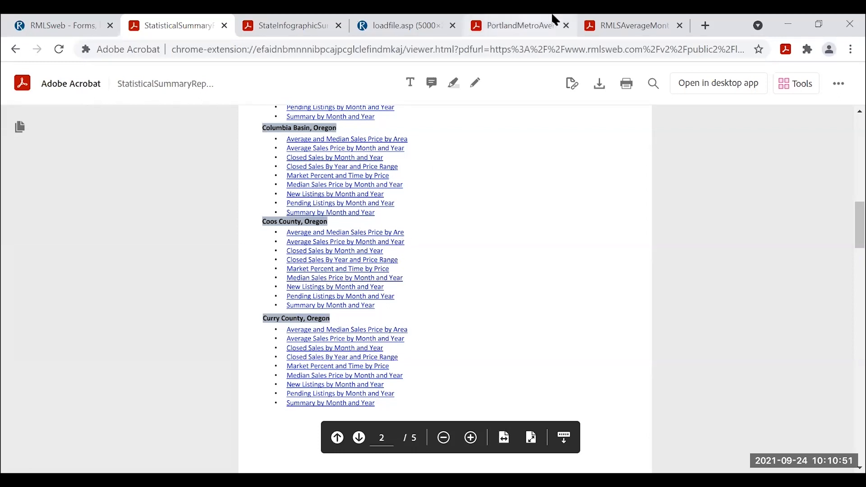
click(625, 23)
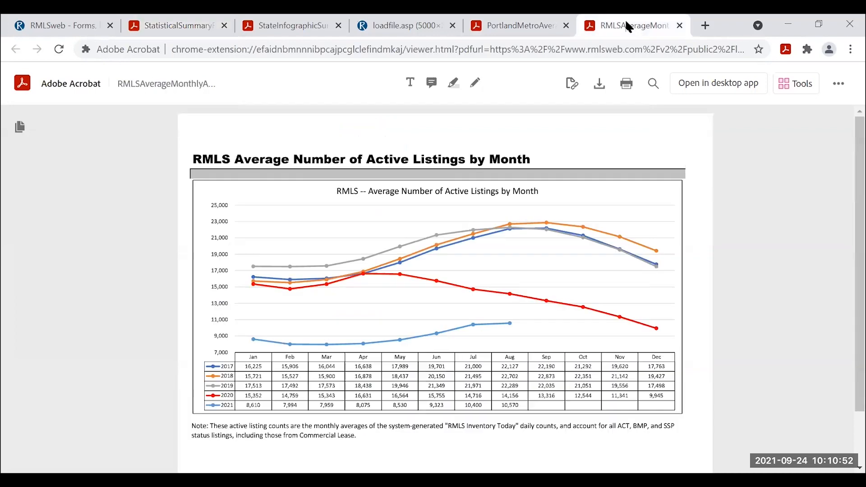
Review the Metro Portland average sale price report, with August 2021 at $583,600.
click(521, 27)
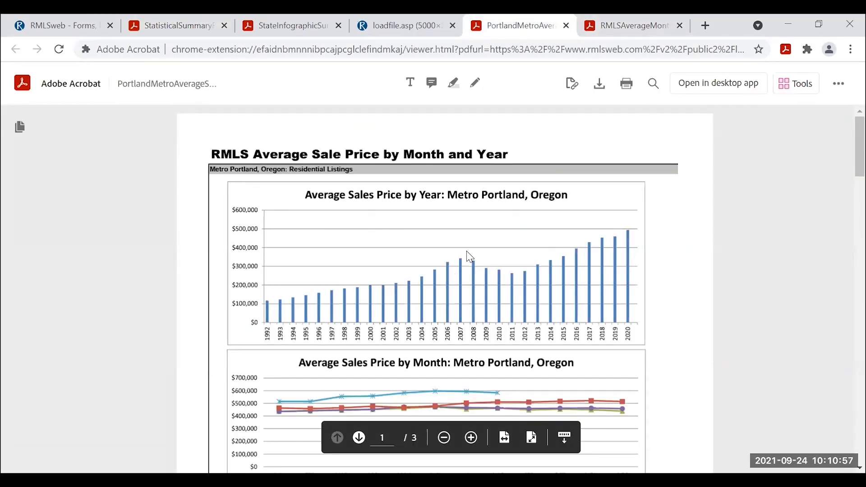
scroll(564, 280, down, 2)
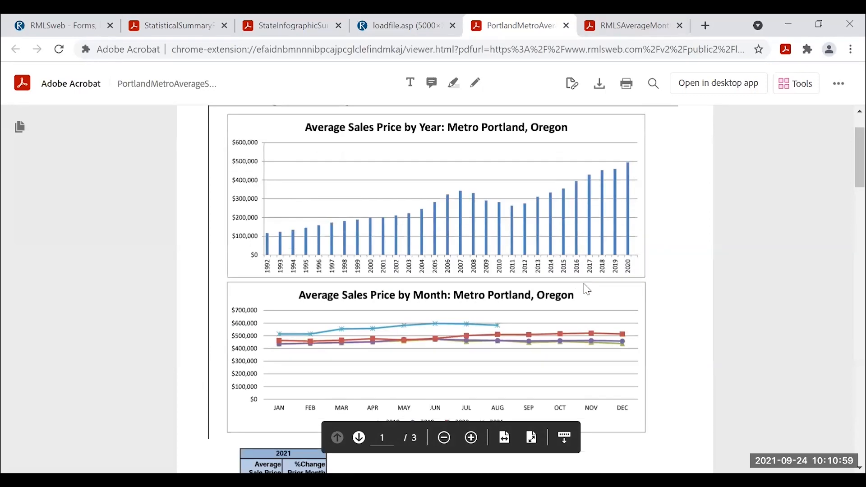
scroll(589, 295, up, 2)
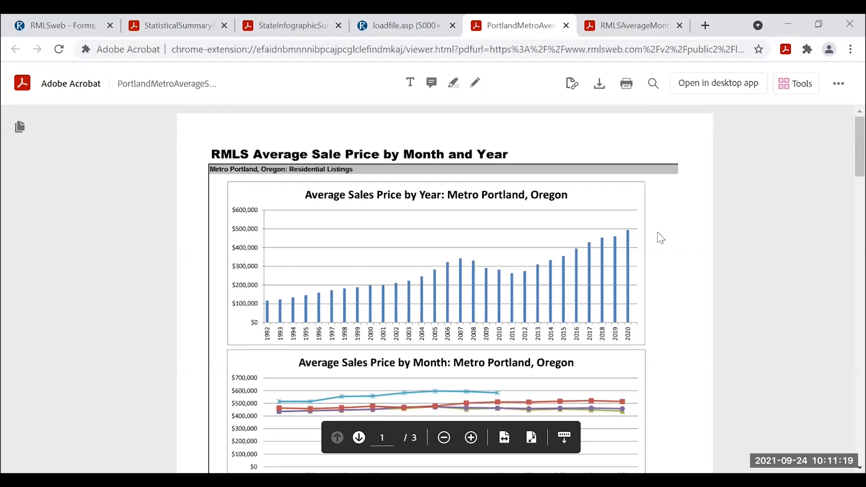
scroll(666, 241, down, 3)
scroll(670, 248, down, 12)
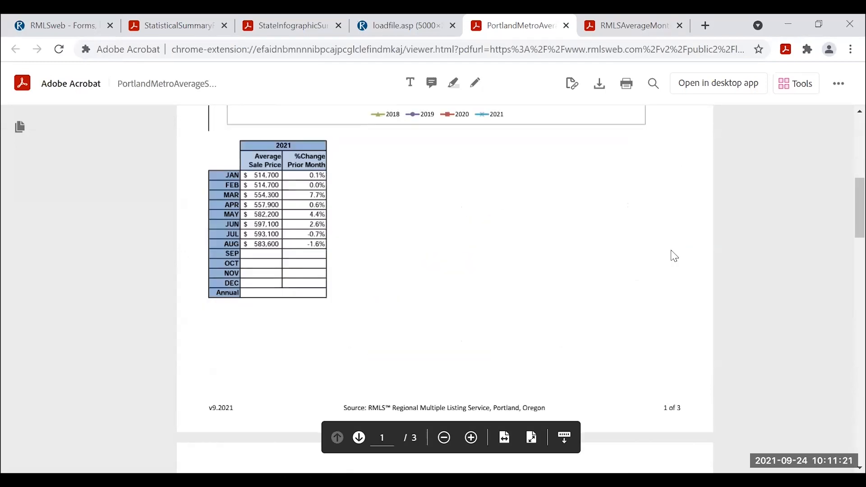
scroll(671, 265, up, 13)
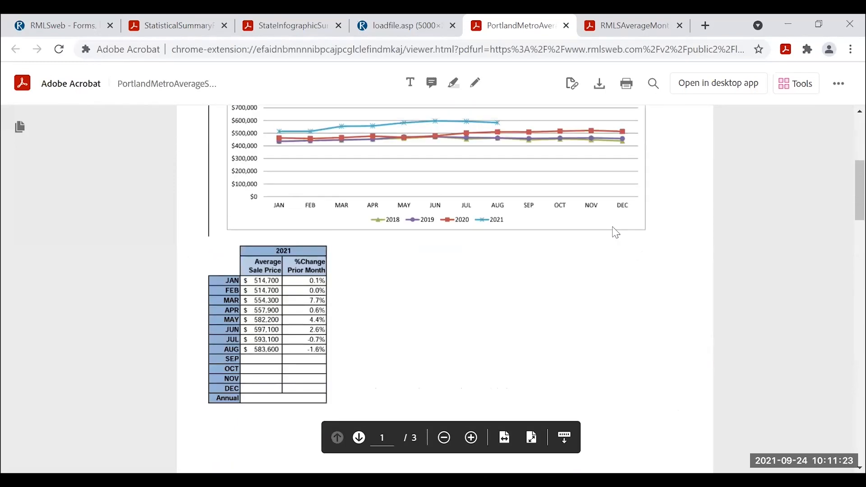
Go back through the statistical summary reports list to the RMLSweb Forms, Documents & Newsletters page.
click(195, 25)
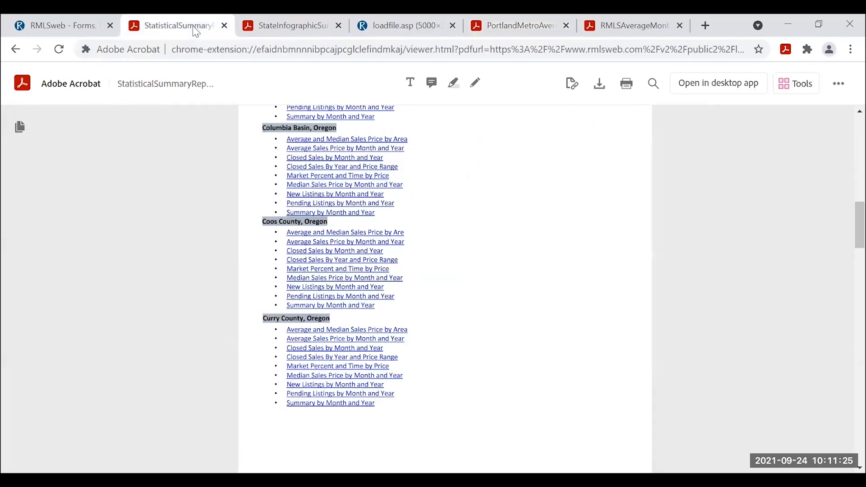
scroll(392, 303, down, 3)
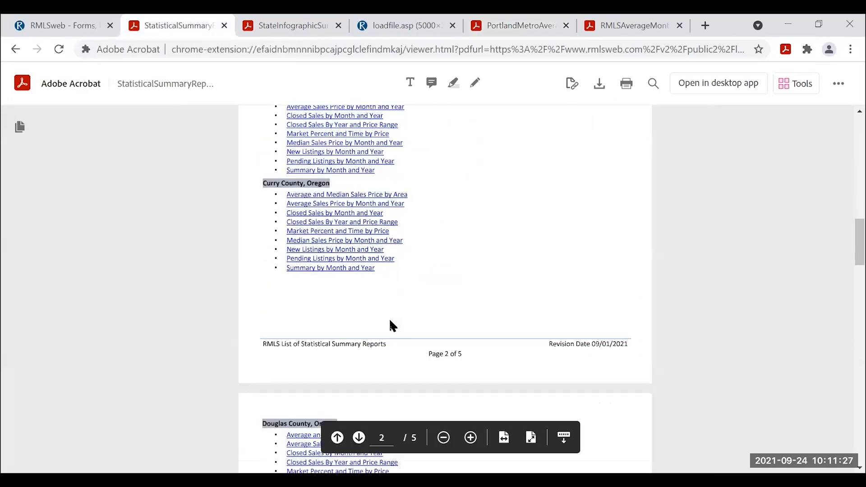
scroll(386, 324, up, 3)
scroll(384, 327, up, 15)
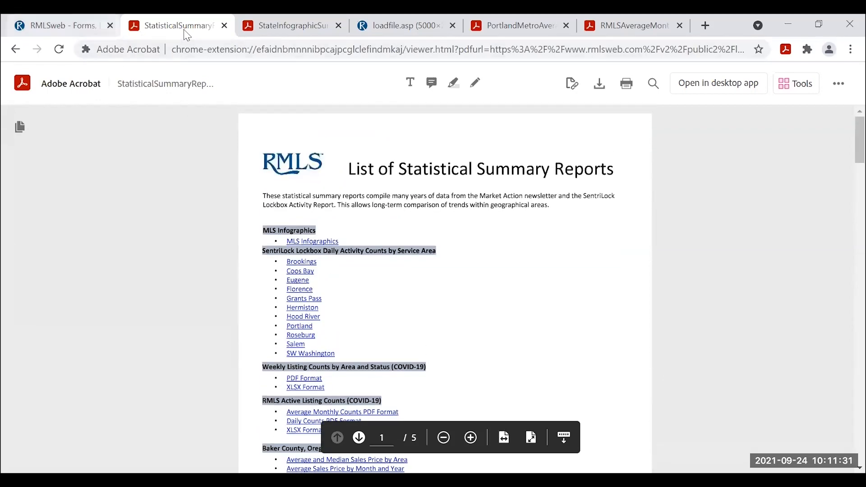
click(80, 30)
Run the Advanced MLS search with saved criteria area 151, Tigard, detached, returning 29 listings.
mouse_move(237, 88)
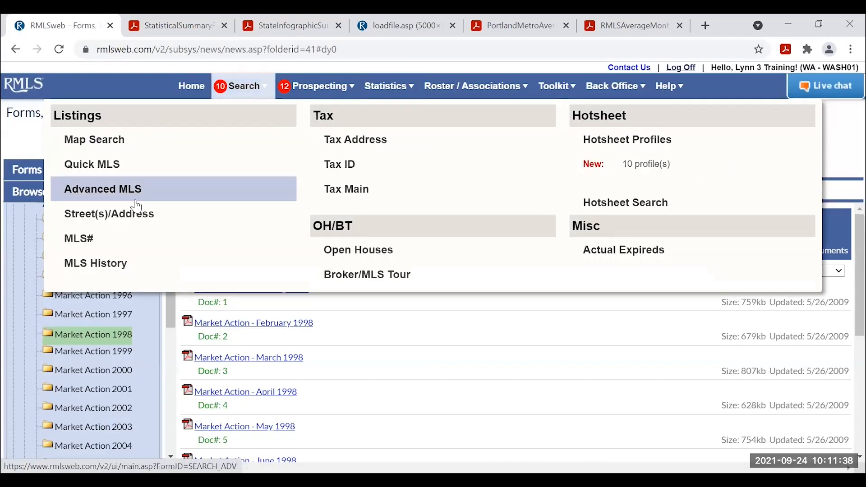
click(107, 190)
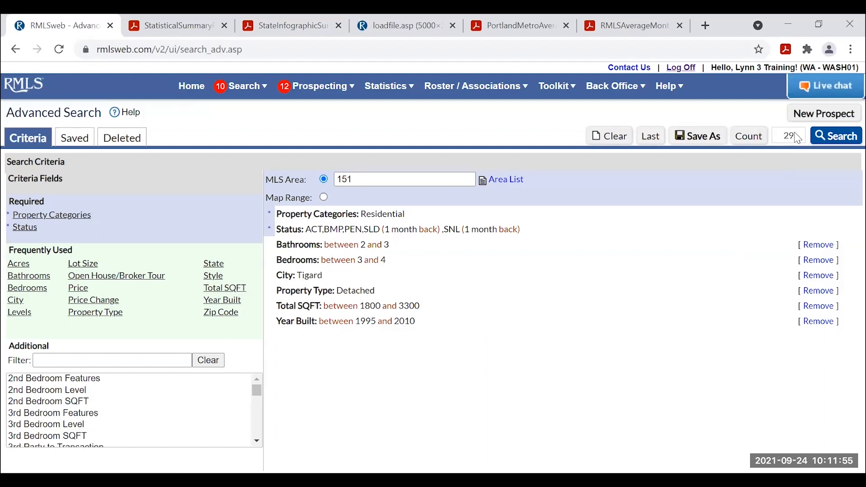
click(837, 136)
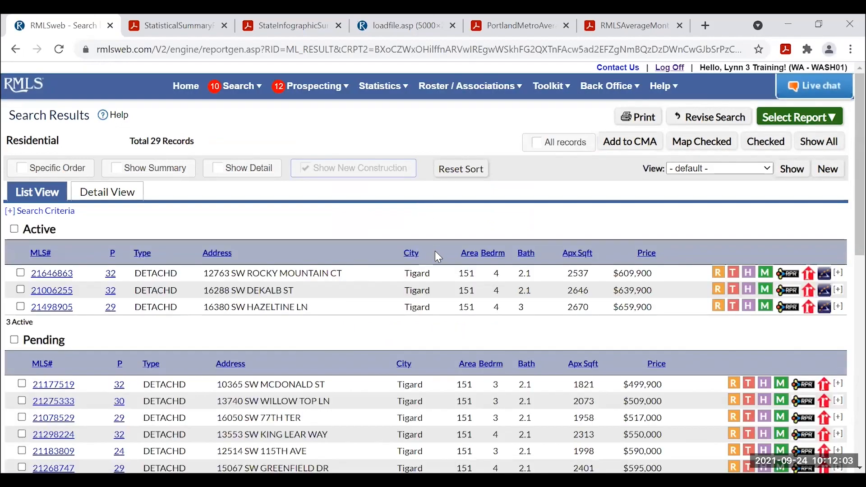
Review the Active, Pending and Sold results and turn on Show Summary totals.
scroll(437, 256, down, 2)
scroll(436, 257, up, 2)
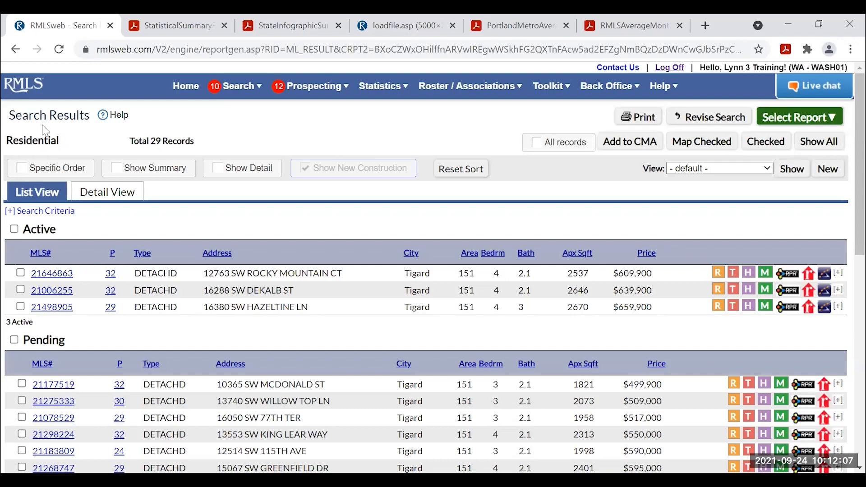
scroll(266, 252, down, 5)
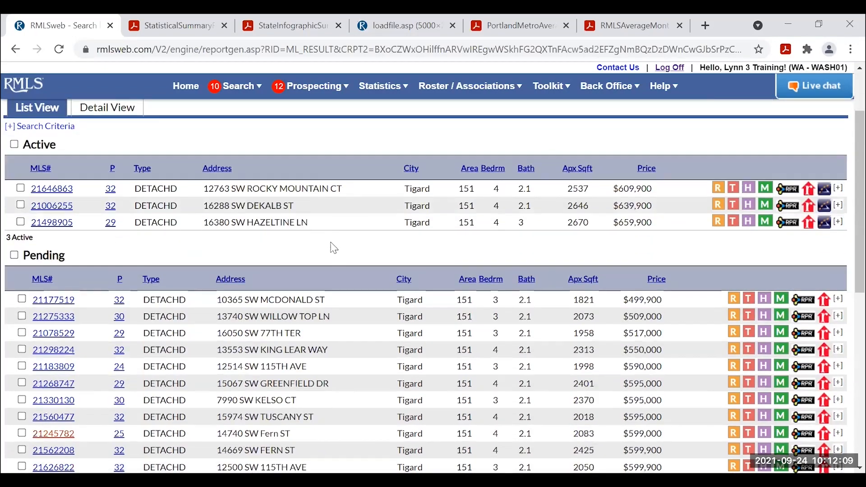
scroll(333, 256, down, 6)
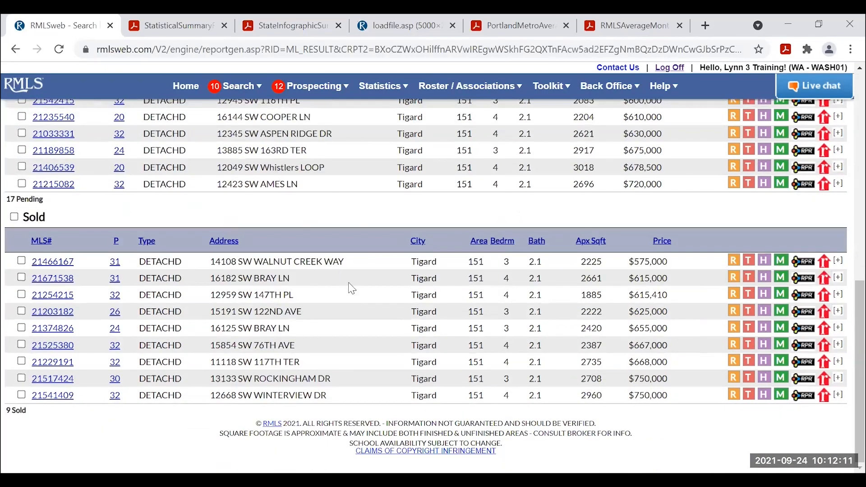
scroll(351, 275, up, 11)
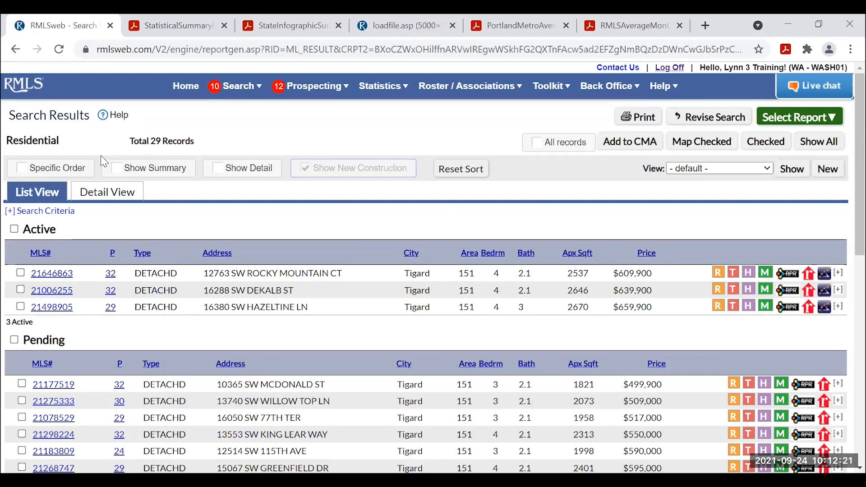
click(118, 173)
scroll(294, 261, down, 3)
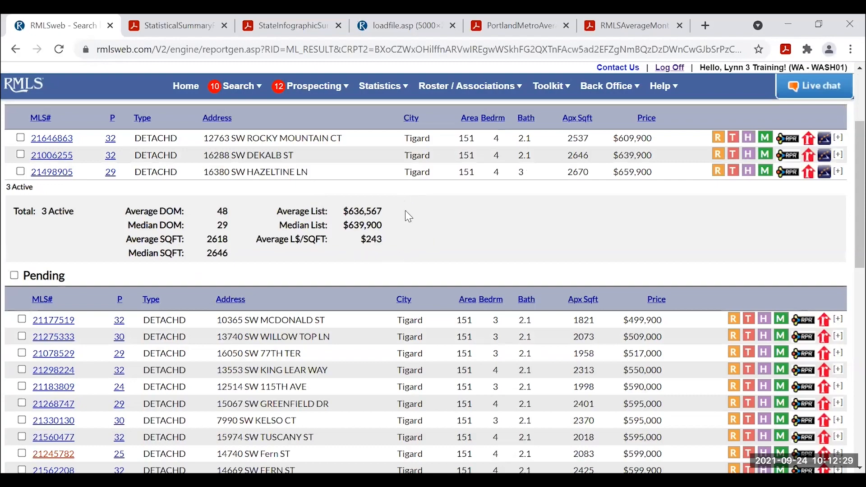
scroll(366, 240, down, 6)
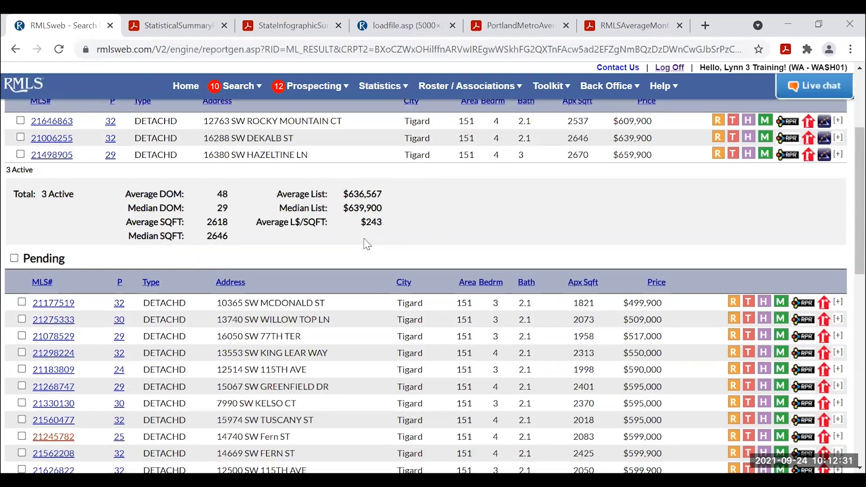
scroll(391, 352, down, 2)
scroll(393, 350, up, 7)
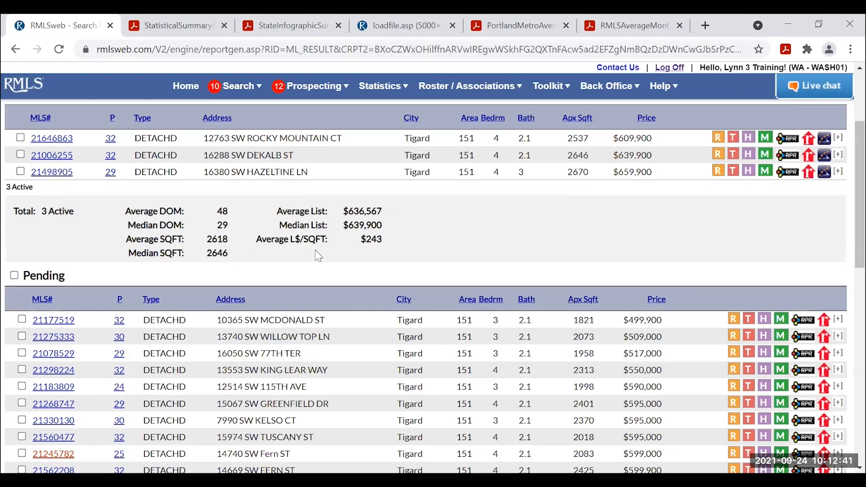
scroll(397, 235, up, 2)
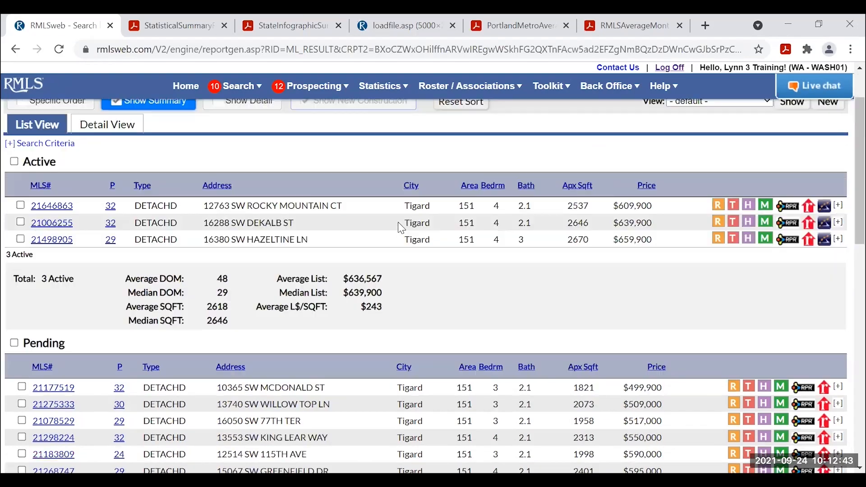
scroll(419, 234, down, 8)
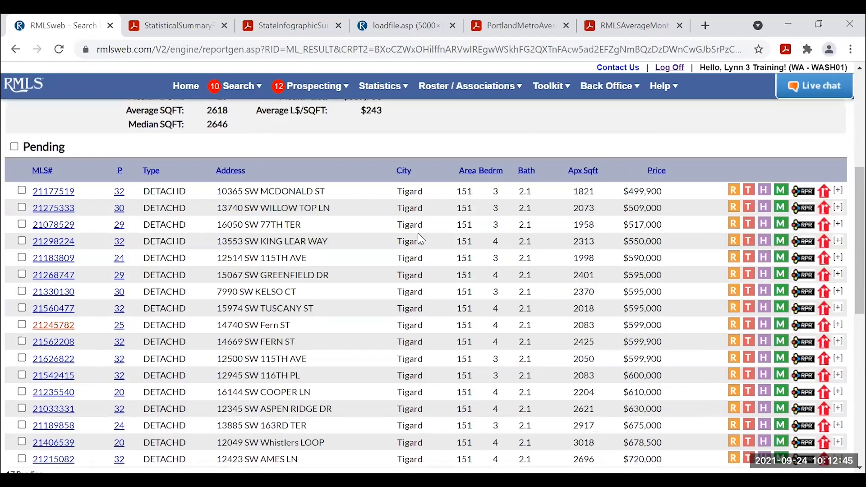
scroll(425, 262, down, 2)
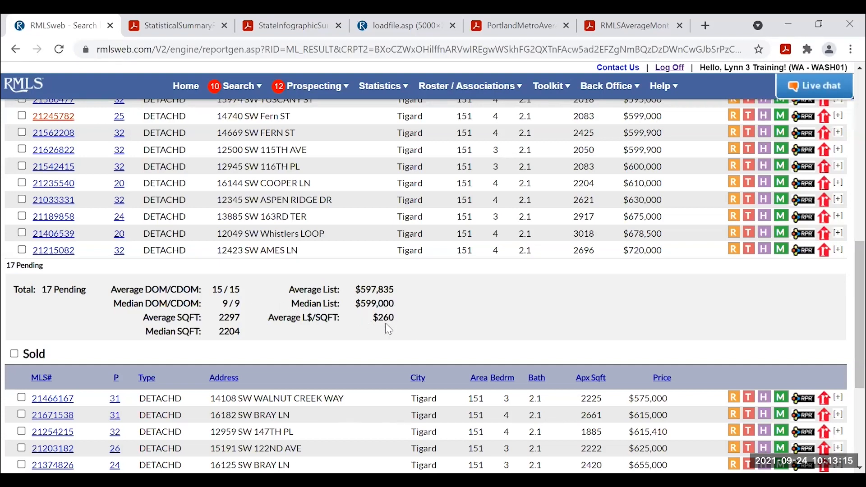
scroll(473, 316, down, 1)
scroll(475, 317, down, 4)
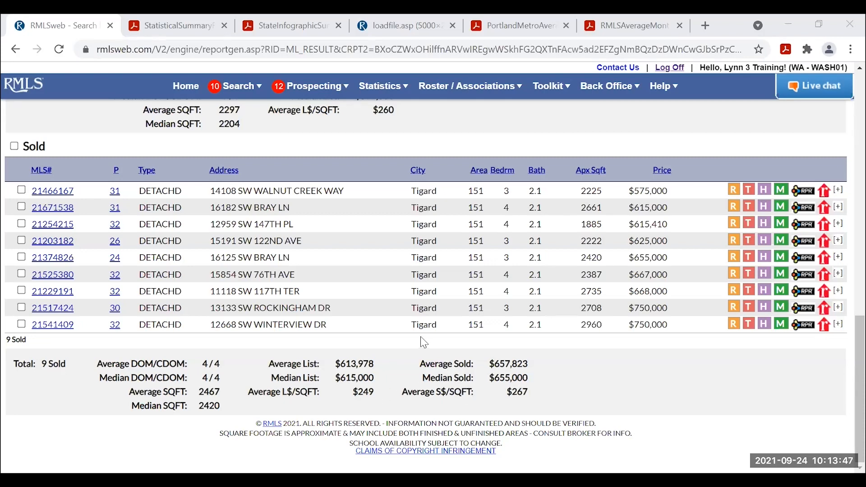
Sort the Active and Pending listings by the Price column, lowest first.
scroll(422, 338, up, 13)
scroll(421, 335, up, 2)
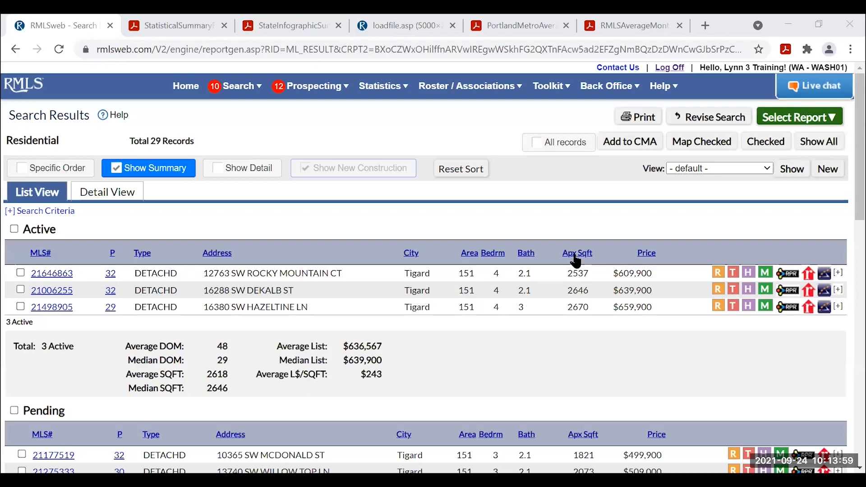
click(645, 255)
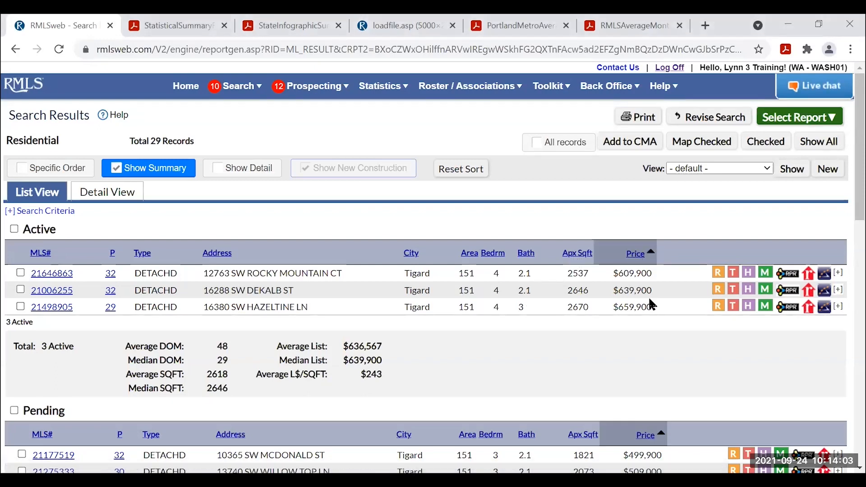
Open the View dropdown of saved views above the price-sorted Tigard results.
scroll(650, 300, down, 8)
scroll(650, 300, up, 5)
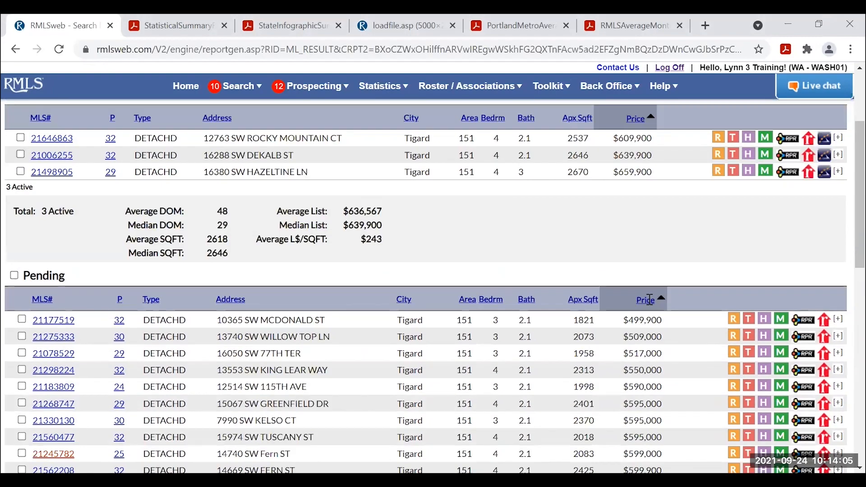
scroll(650, 299, up, 3)
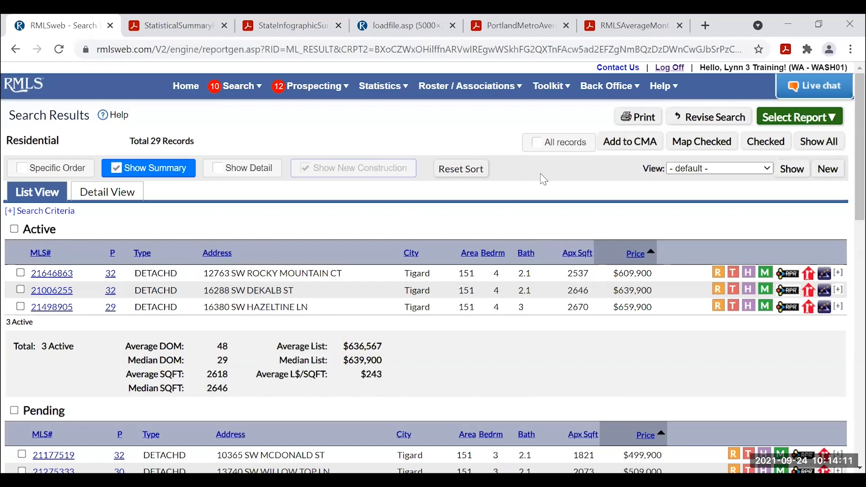
click(732, 168)
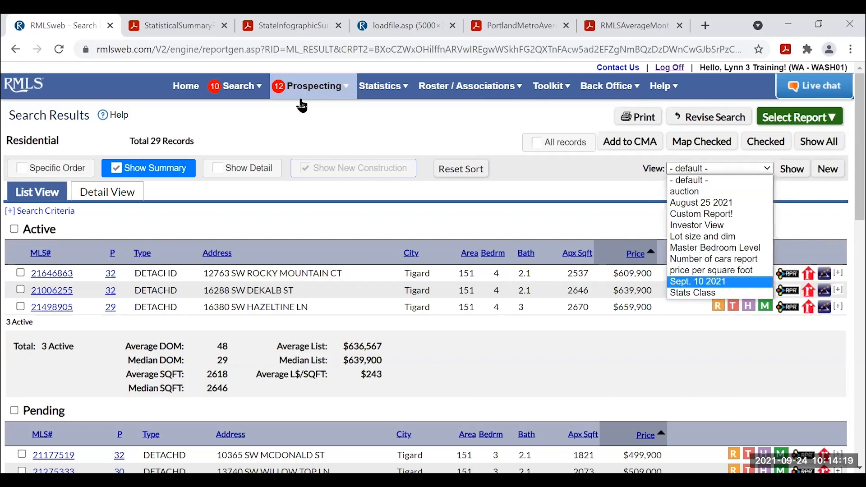
Apply the Stats Class view to the 29 results and bring up the Help tutorial links.
click(692, 293)
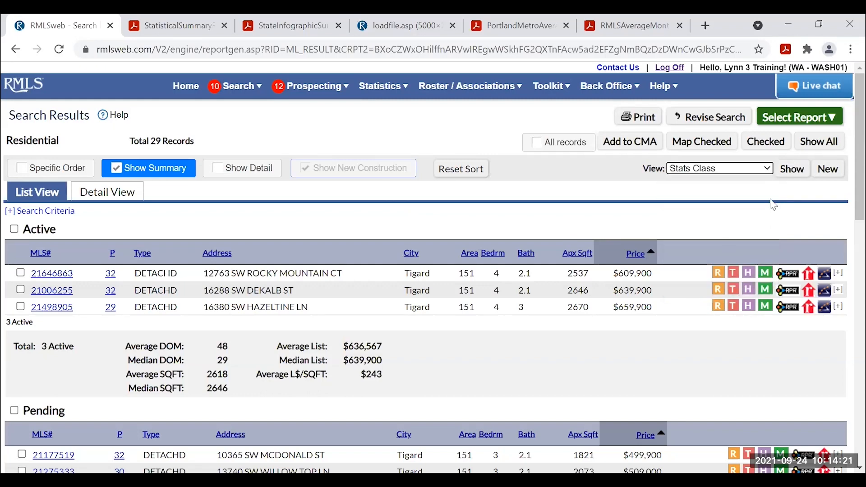
click(793, 172)
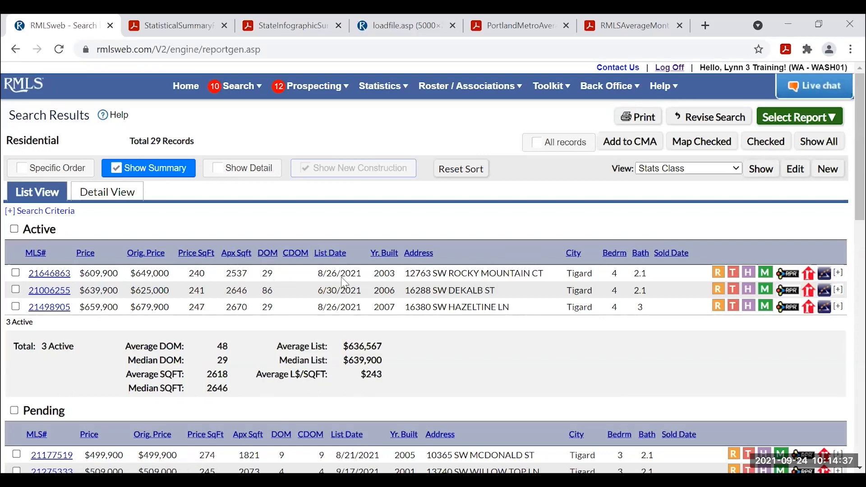
scroll(349, 285, down, 3)
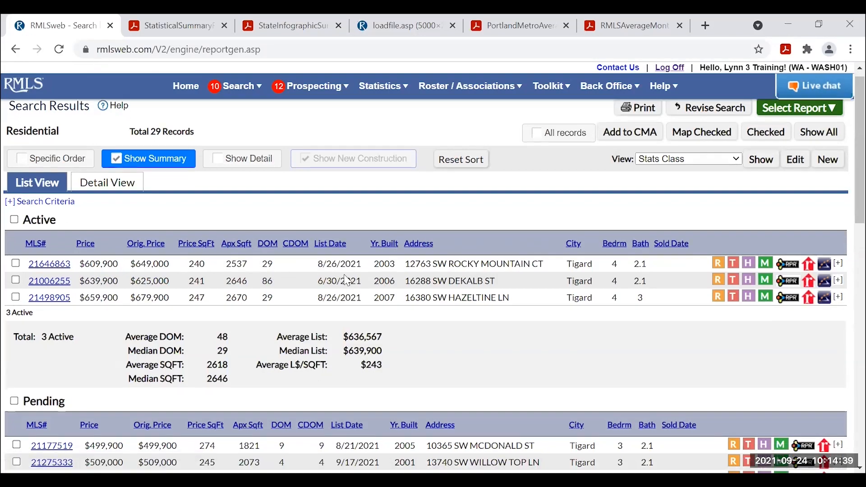
scroll(159, 289, up, 3)
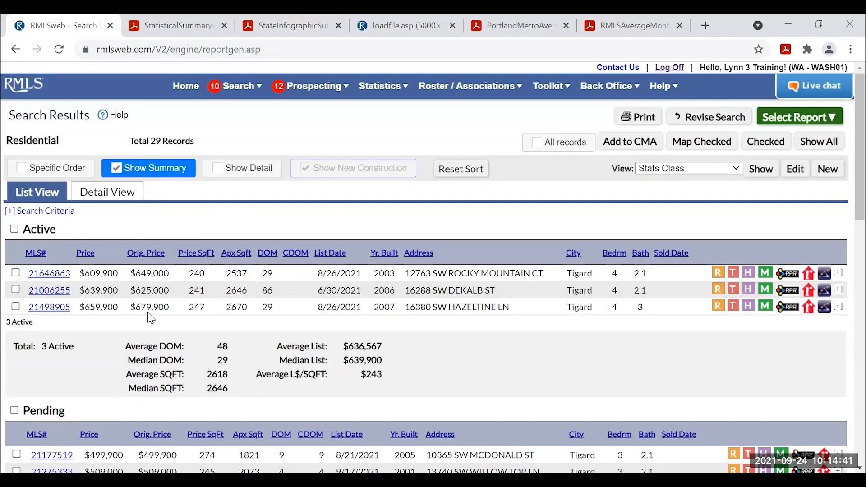
click(116, 116)
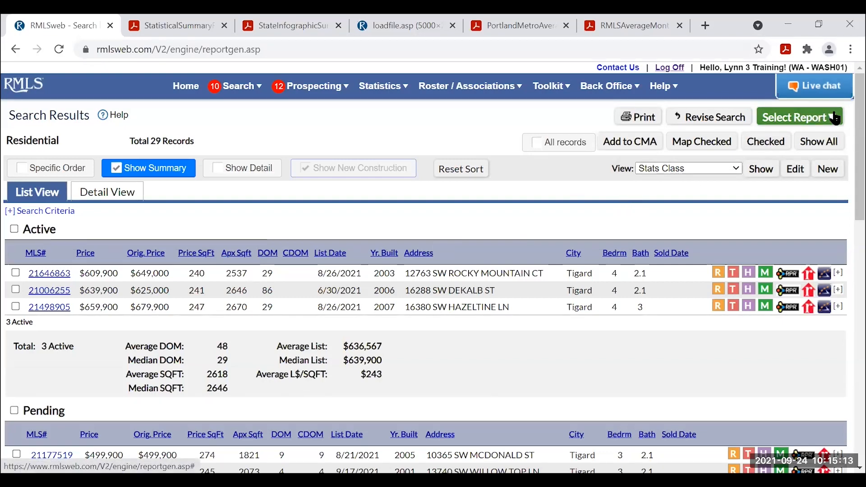
Check the search criteria, then open Select Report for all 29 Tigard records.
click(39, 212)
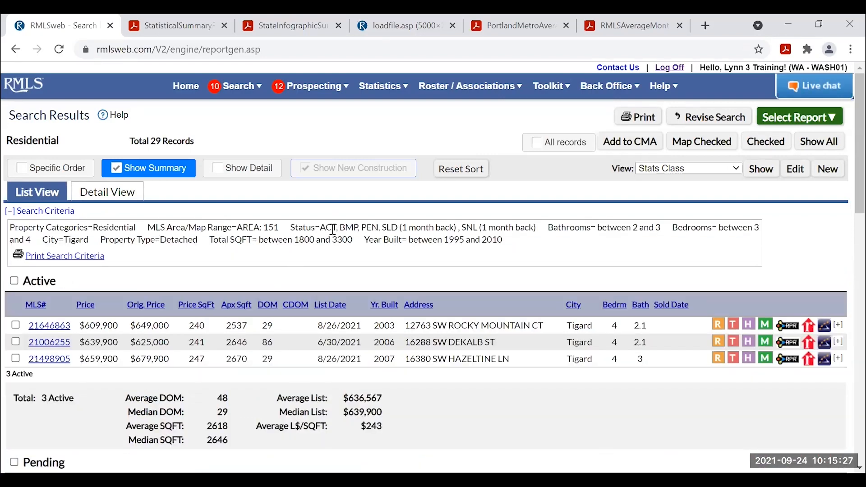
click(39, 212)
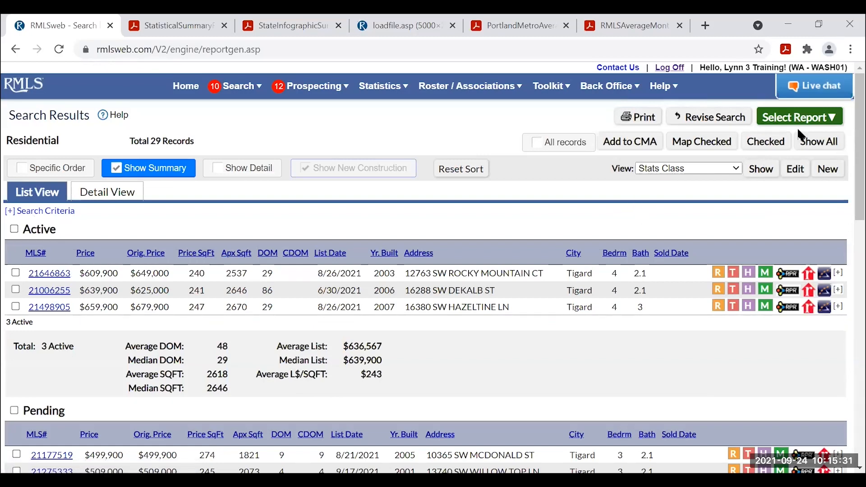
click(827, 118)
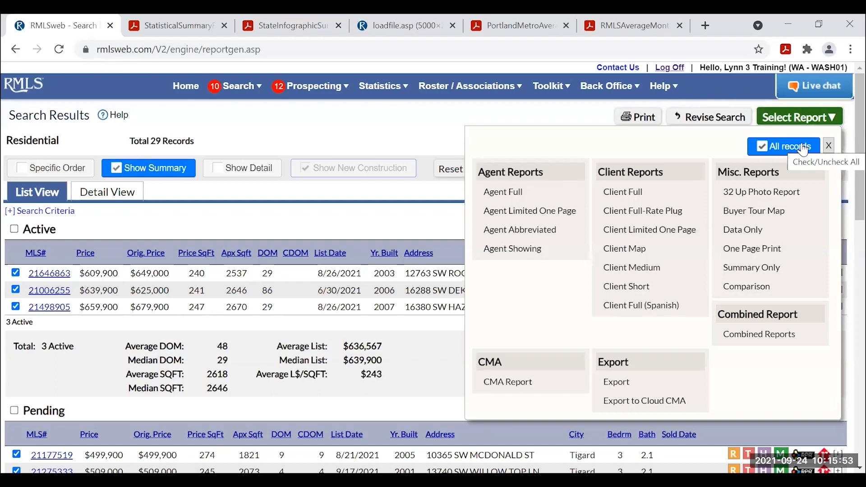
Generate the Summary Only report and review totals for 3 active, 17 pending, 9 sold listings.
click(761, 268)
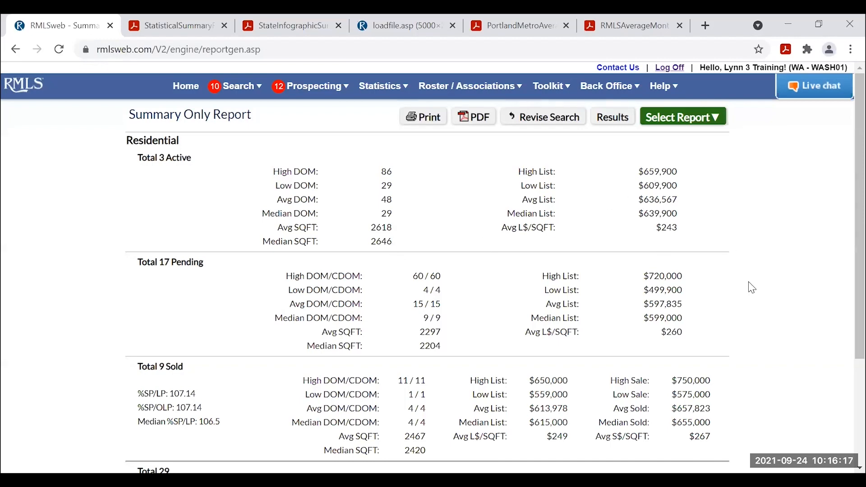
scroll(752, 289, down, 2)
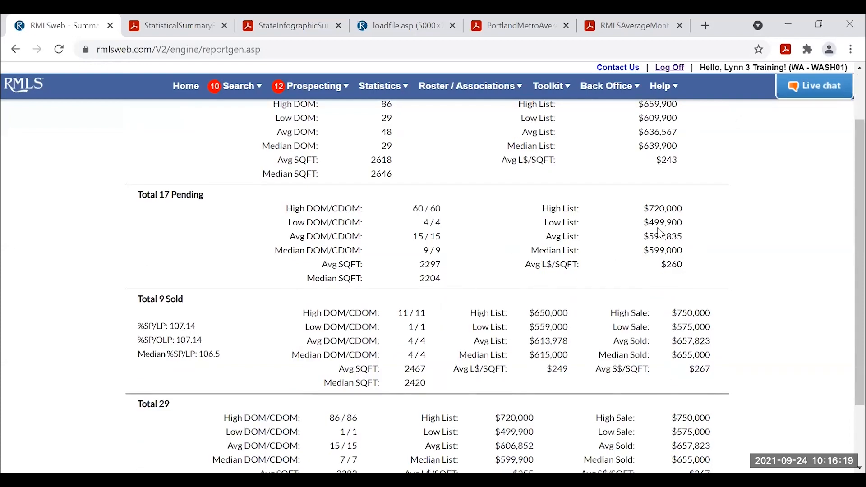
scroll(709, 233, down, 2)
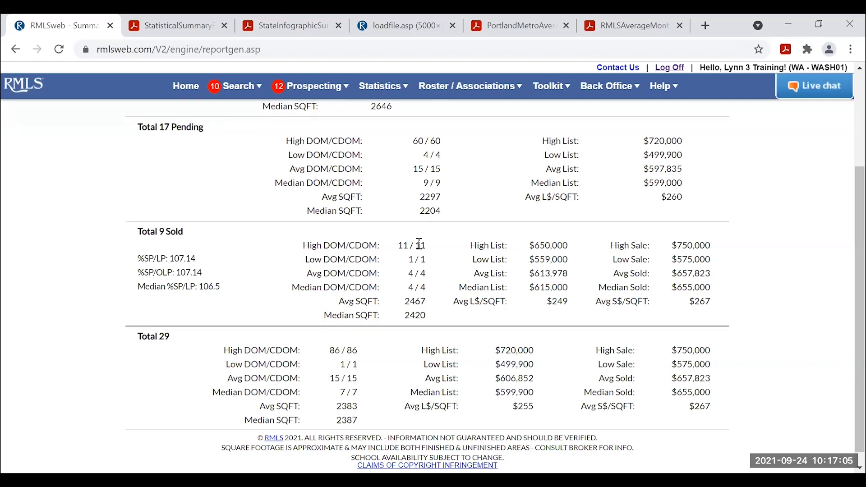
scroll(423, 271, down, 2)
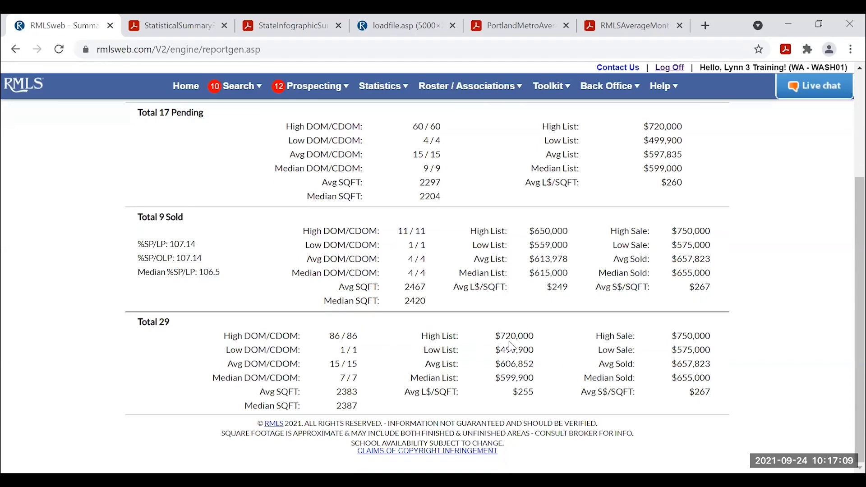
scroll(505, 343, up, 3)
scroll(404, 341, down, 3)
scroll(458, 376, up, 3)
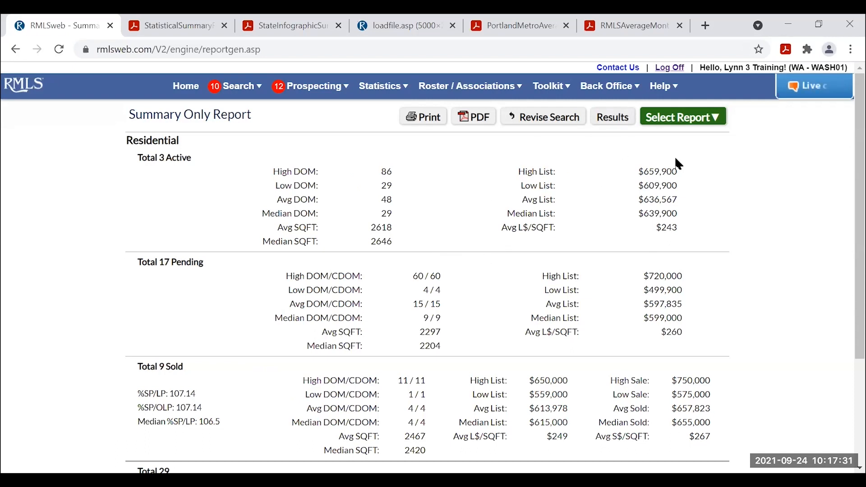
Generate the Comparison report, reloading the stalled page and confirming the form resubmission.
click(713, 121)
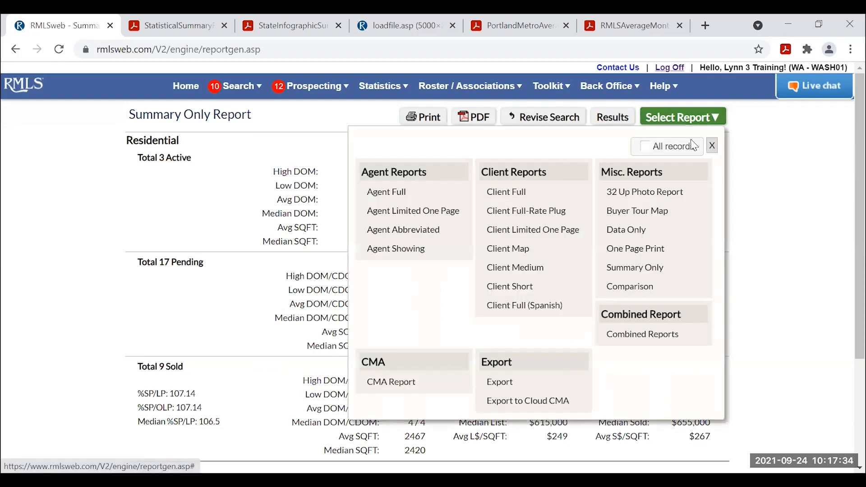
click(625, 285)
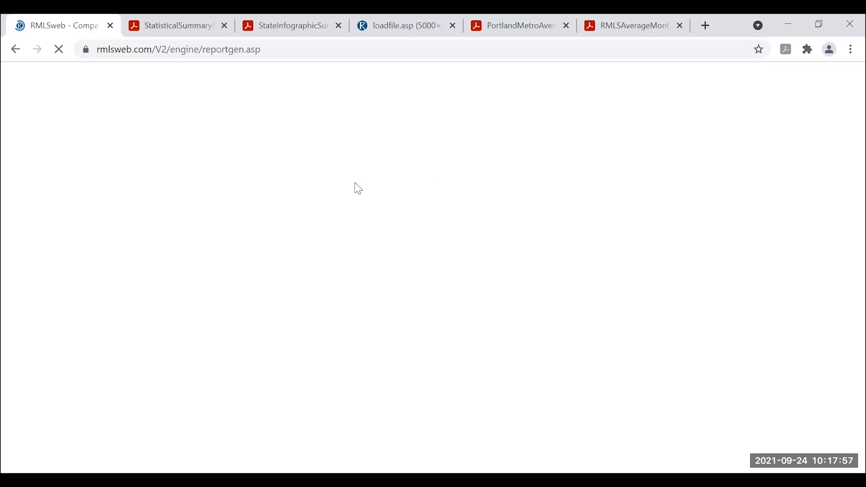
click(59, 49)
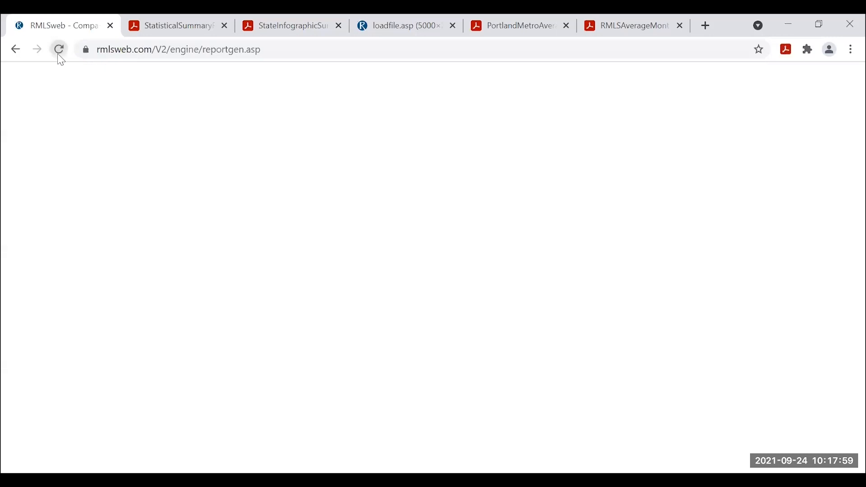
click(60, 49)
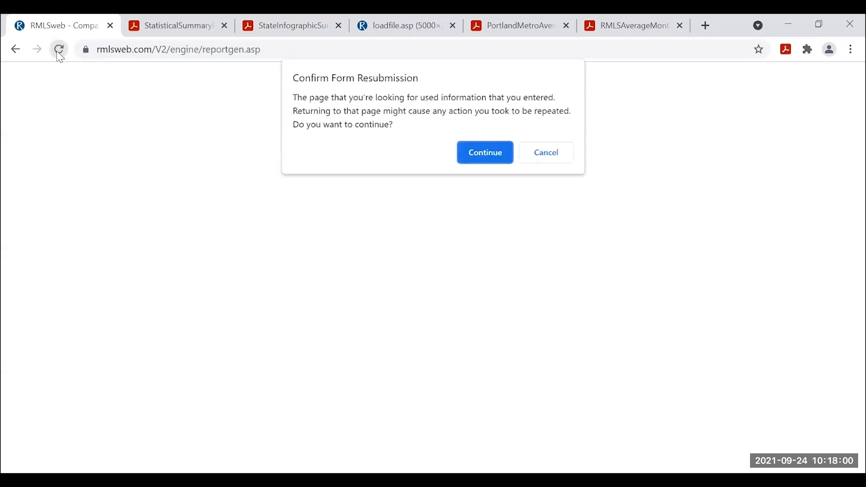
click(486, 158)
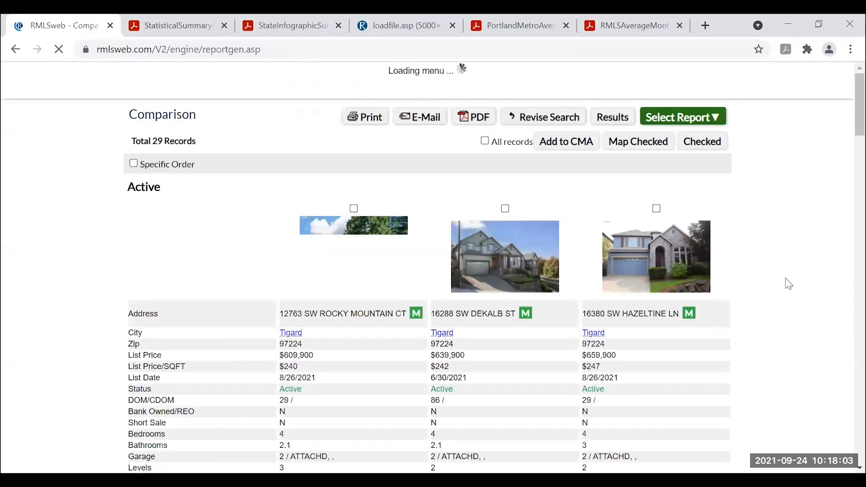
scroll(779, 281, down, 3)
scroll(778, 281, down, 2)
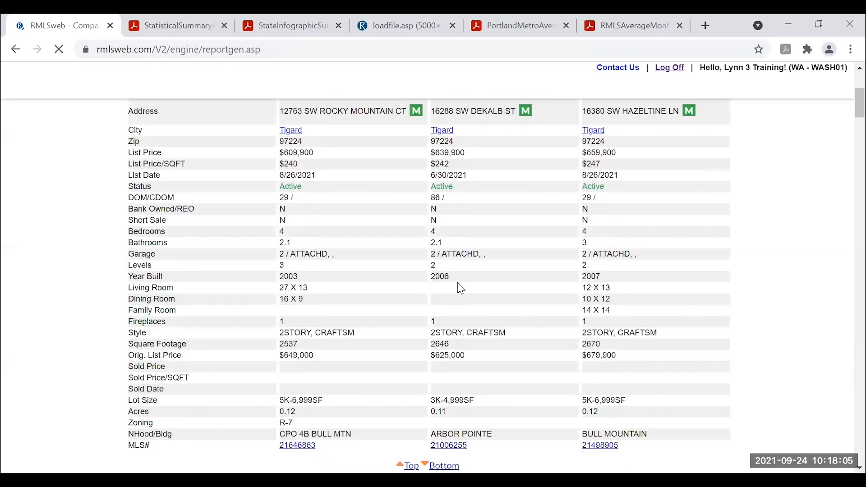
scroll(666, 306, down, 2)
scroll(672, 318, up, 2)
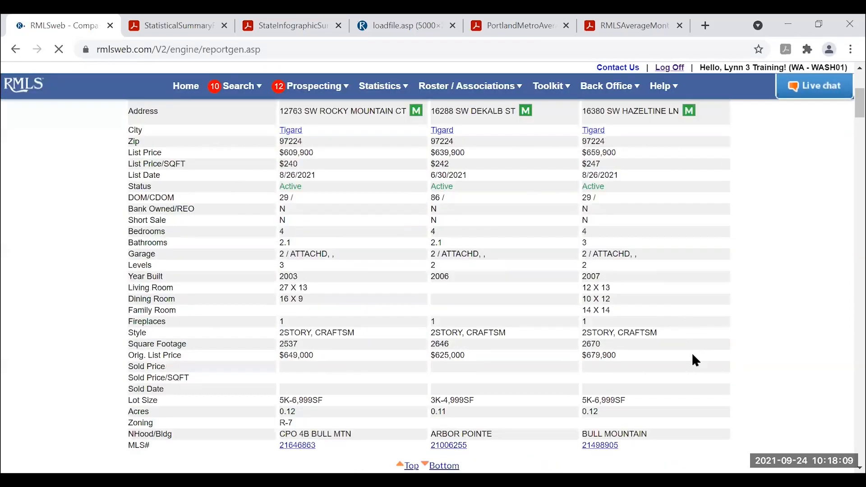
scroll(698, 359, up, 2)
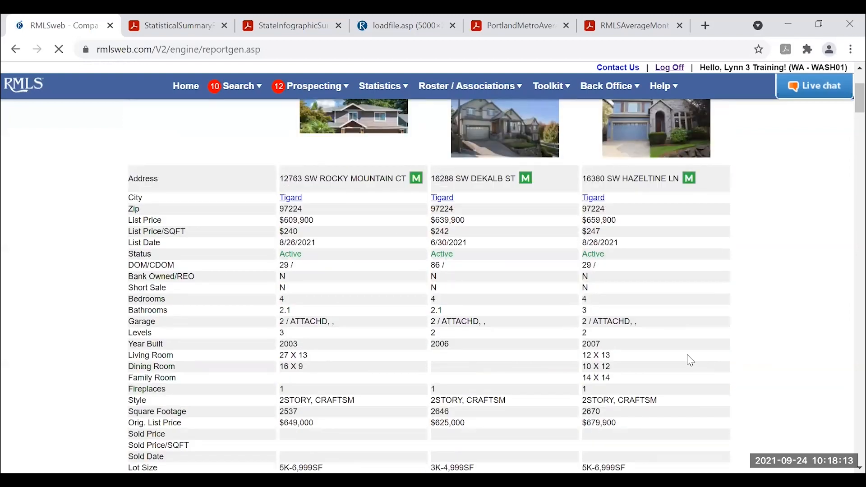
scroll(696, 357, down, 2)
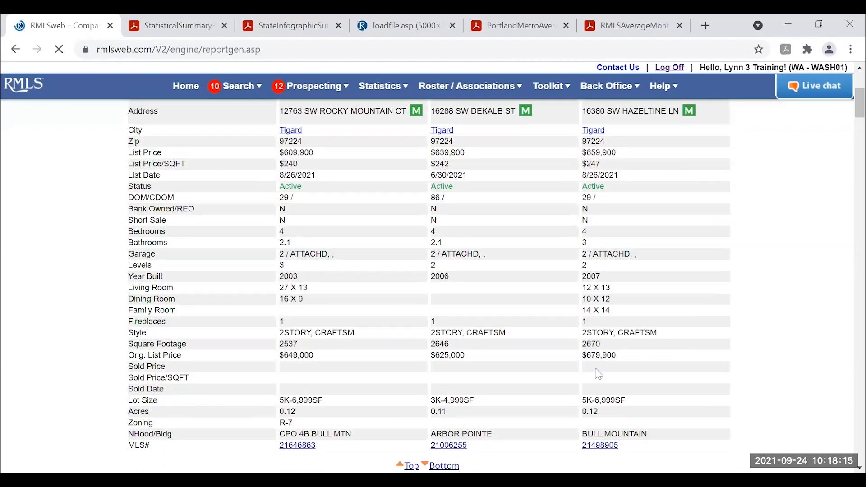
scroll(622, 348, down, 10)
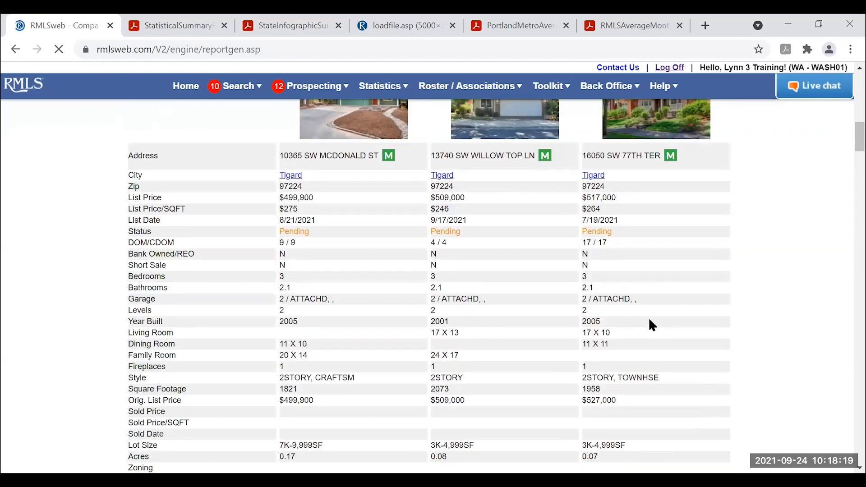
scroll(655, 306, down, 20)
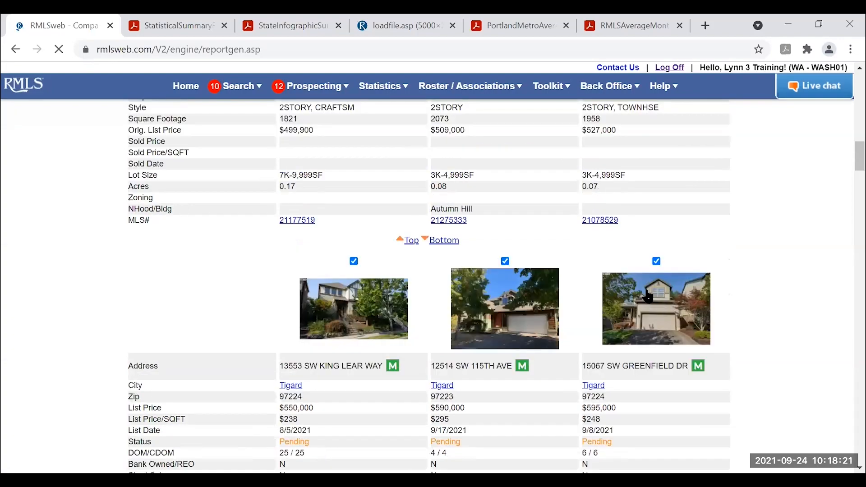
scroll(639, 276, down, 20)
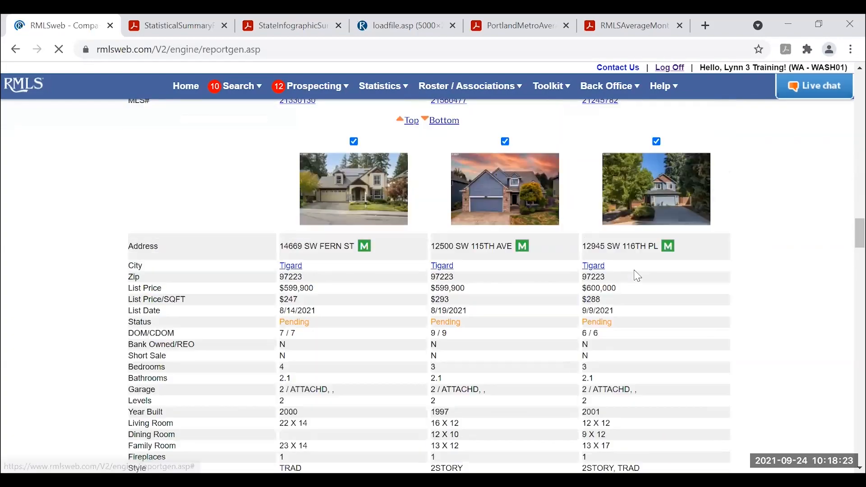
scroll(638, 272, down, 20)
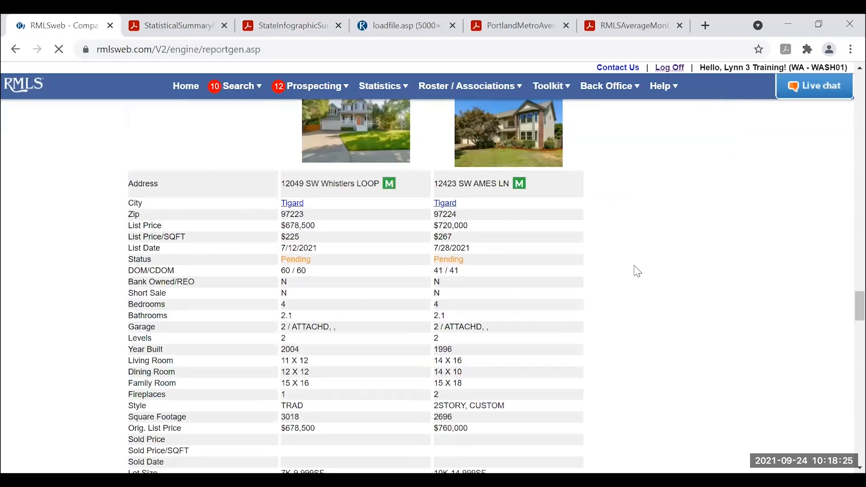
scroll(638, 267, down, 2)
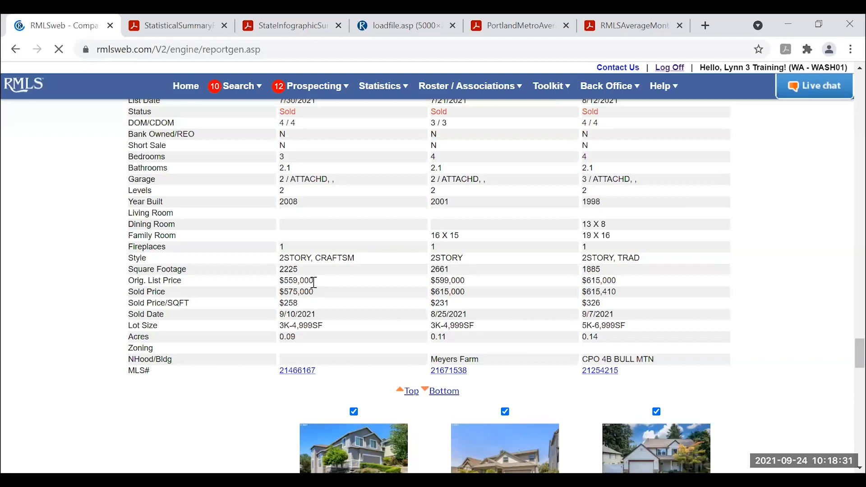
scroll(315, 282, up, 4)
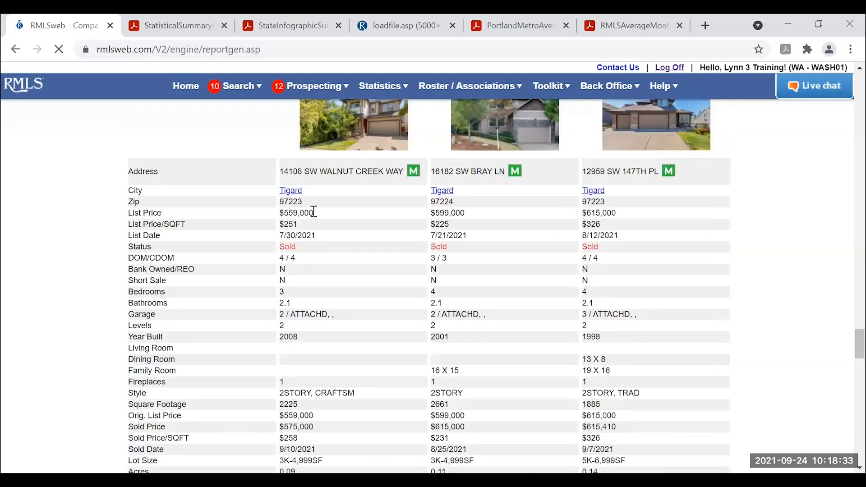
scroll(672, 314, up, 2)
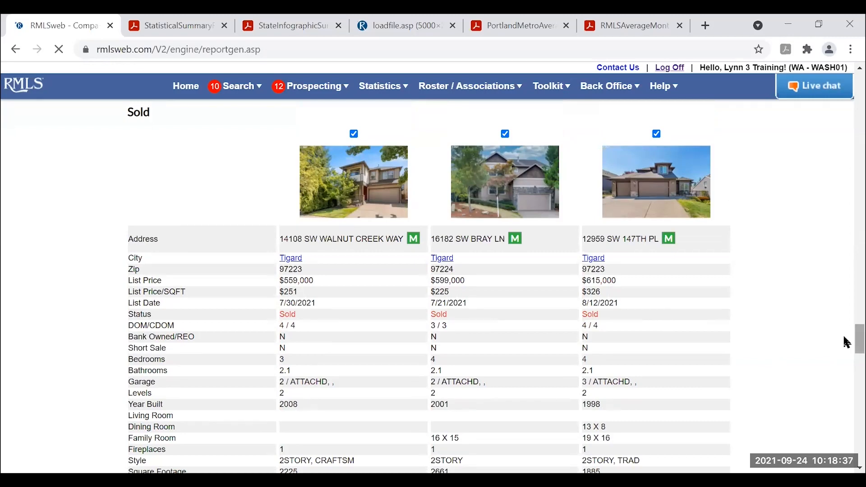
drag(859, 338, 849, 83)
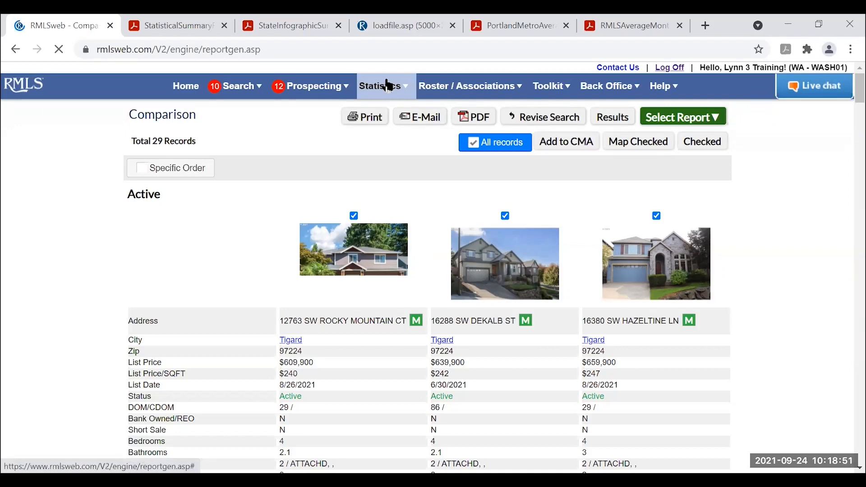
click(389, 86)
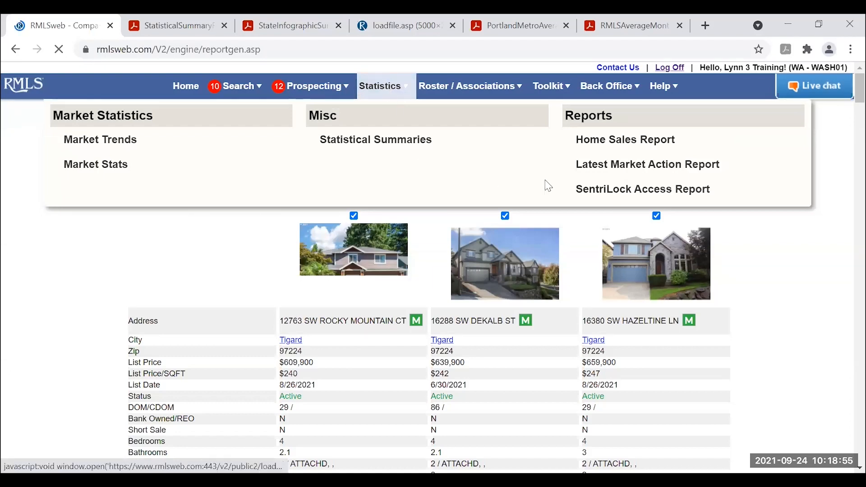
Open the SentriLock Access Report of weekly lockbox activity charts.
click(662, 190)
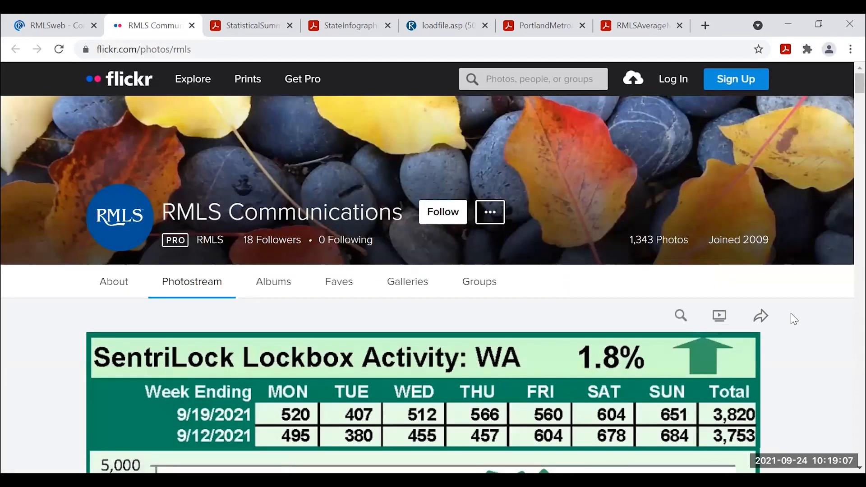
Review the WA and OR SentriLock lockbox charts on Flickr, then close that tab.
scroll(797, 332, down, 1)
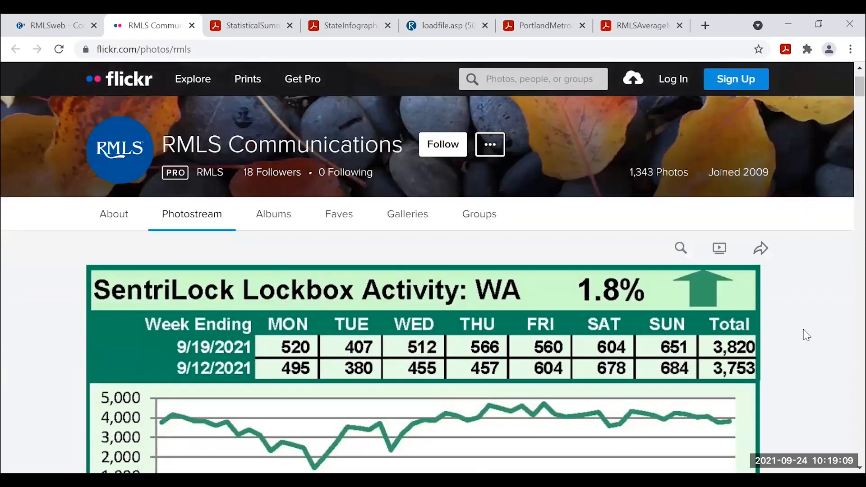
scroll(803, 334, down, 1)
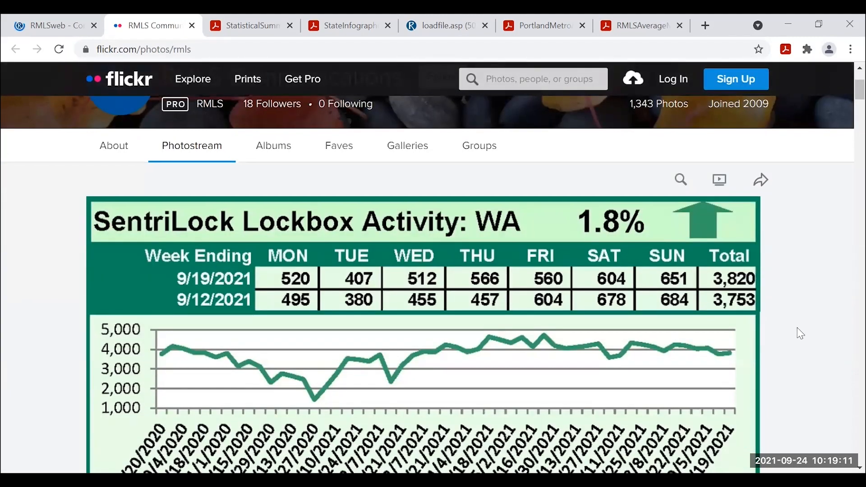
scroll(803, 337, down, 5)
scroll(798, 338, up, 1)
scroll(797, 343, down, 2)
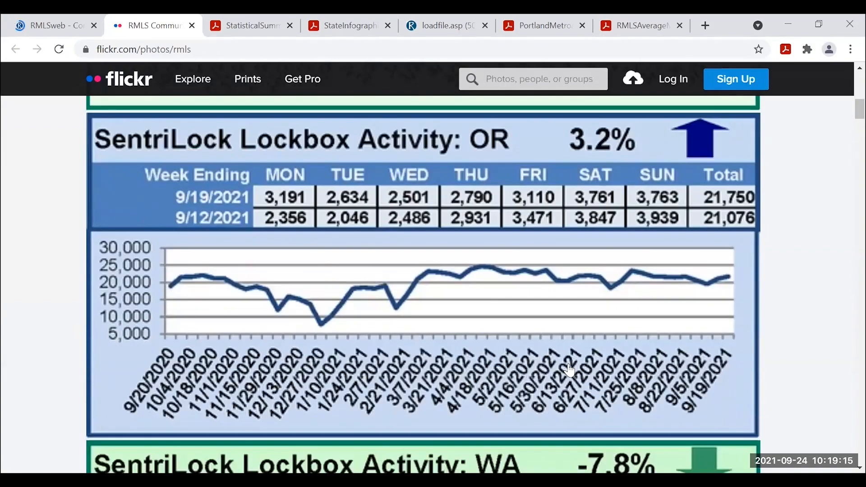
scroll(690, 303, up, 5)
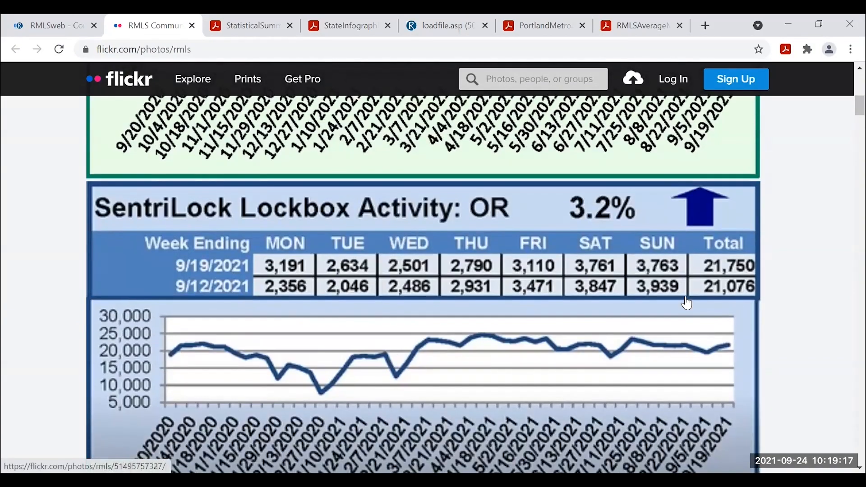
scroll(690, 302, up, 2)
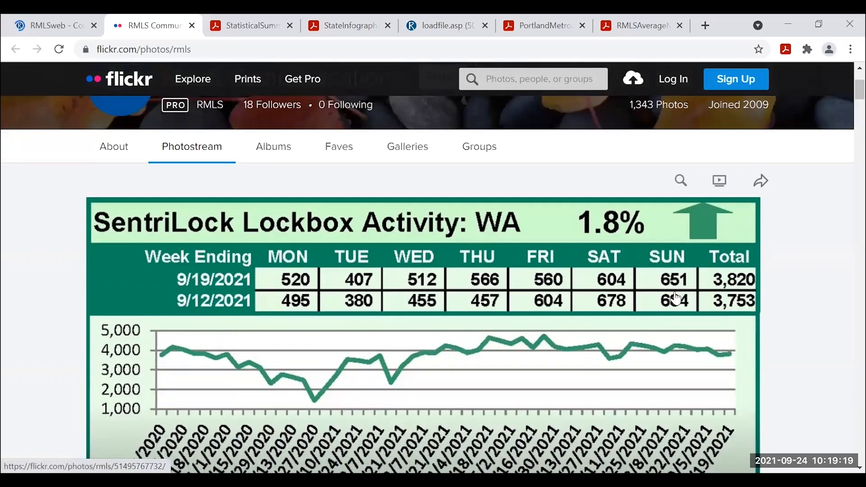
scroll(682, 289, down, 12)
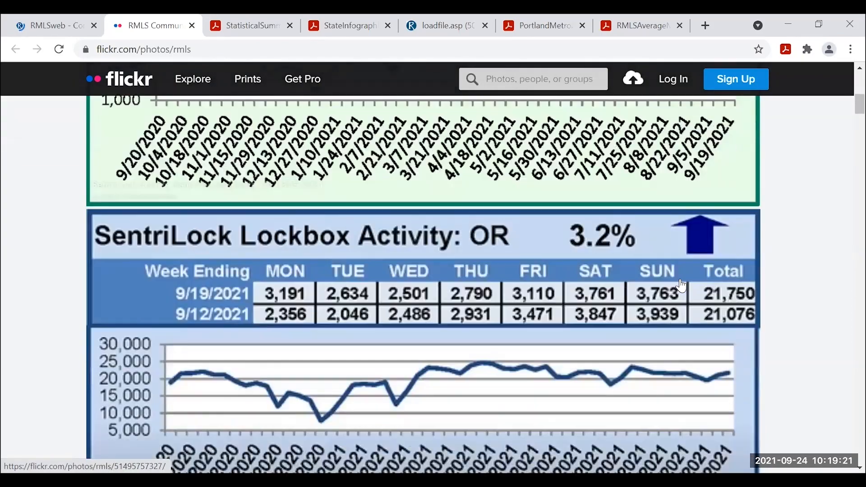
scroll(679, 288, down, 5)
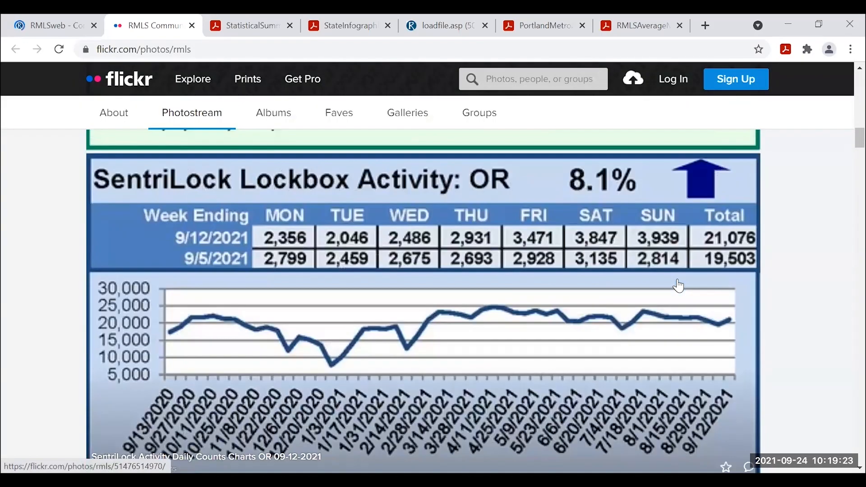
scroll(339, 146, up, 5)
scroll(121, 88, up, 1)
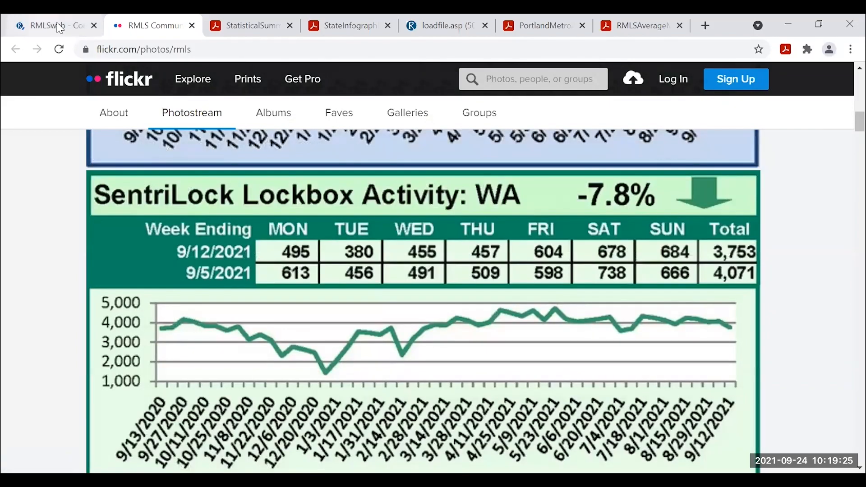
click(192, 26)
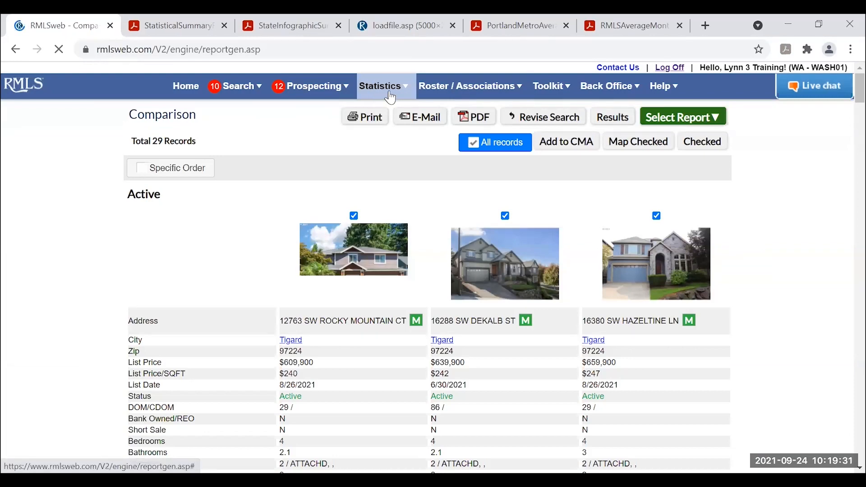
Open the Market Trends search from the statistics reports and reset the form.
click(380, 89)
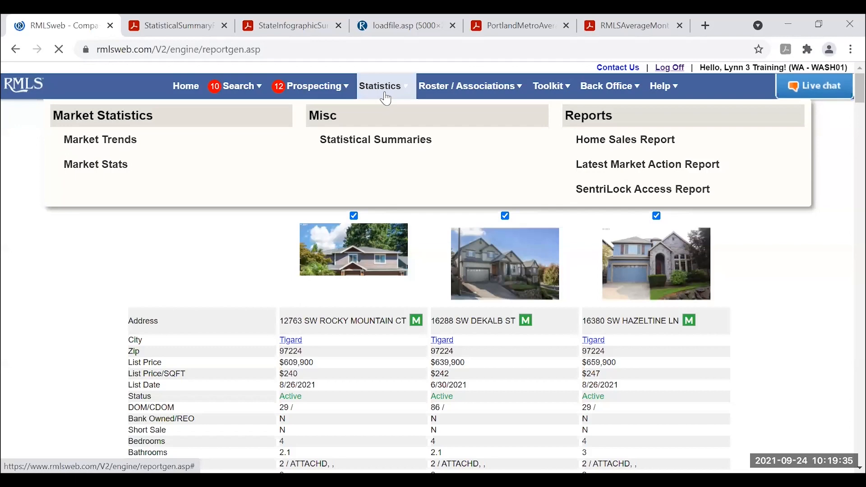
click(120, 143)
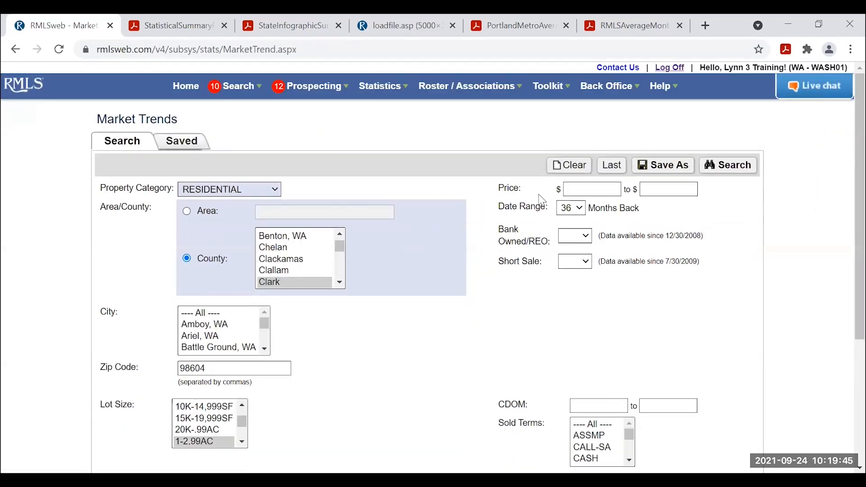
click(573, 165)
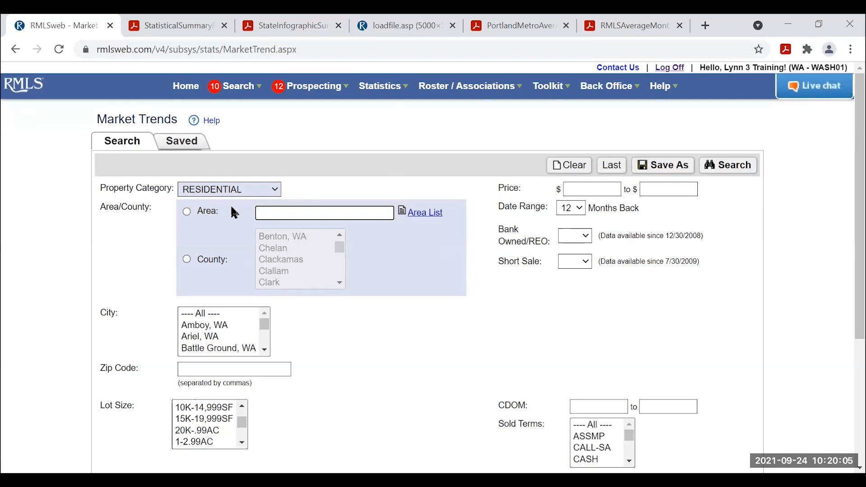
Enter area 151 as the search area, briefly trying Clark county before switching back.
click(186, 210)
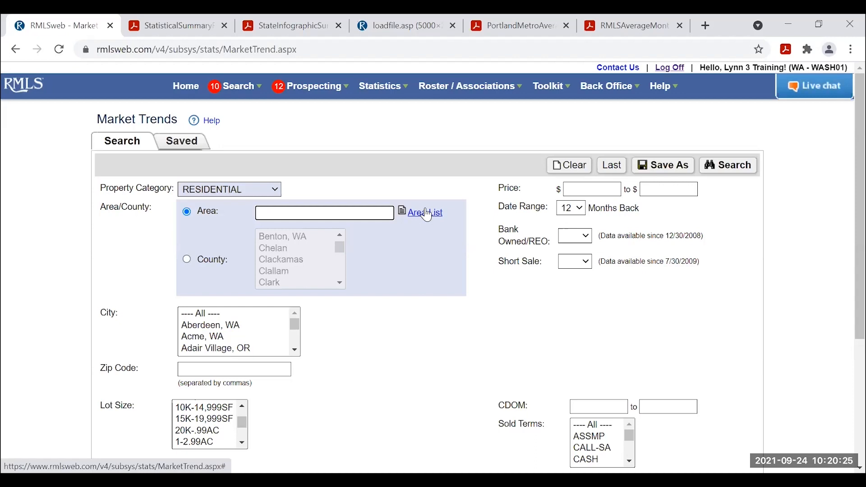
click(324, 212)
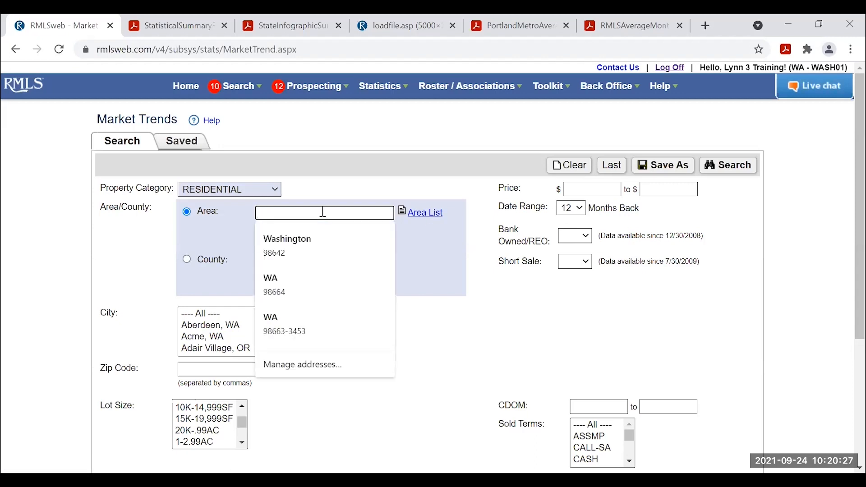
text(151)
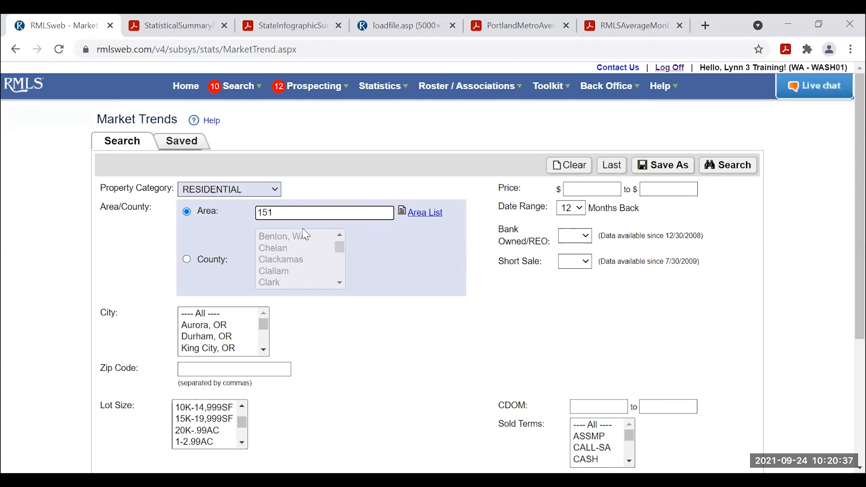
click(186, 260)
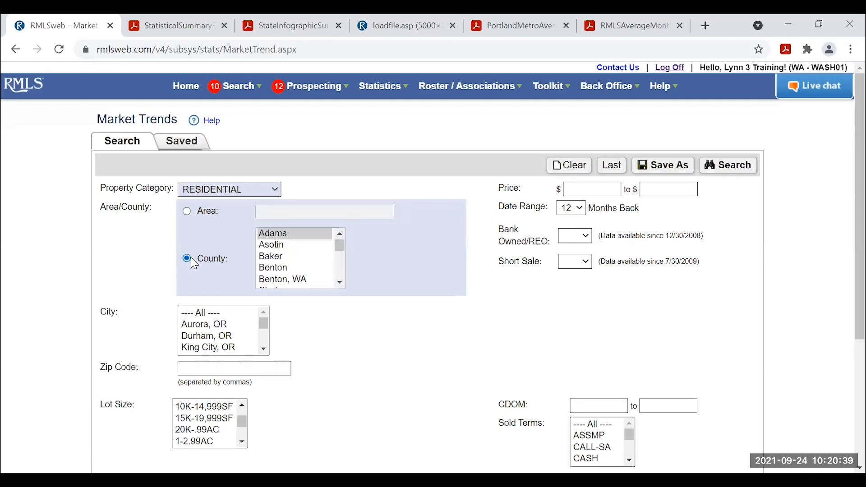
scroll(280, 253, down, 2)
click(273, 260)
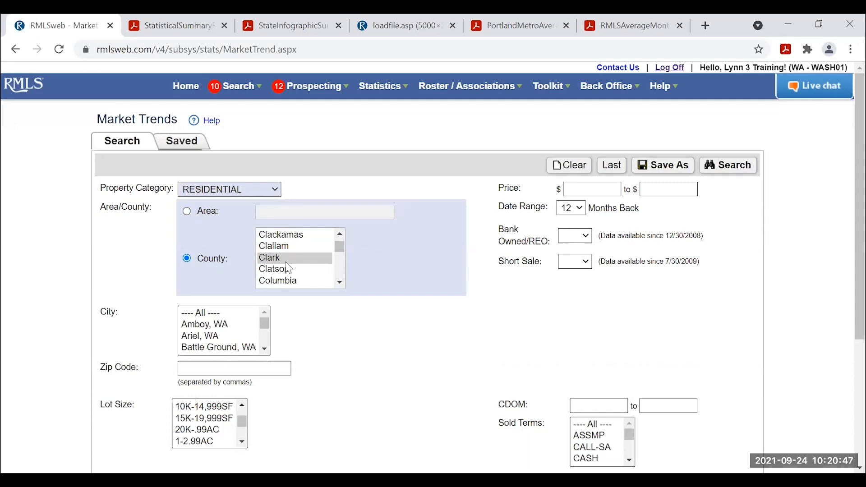
scroll(387, 312, down, 1)
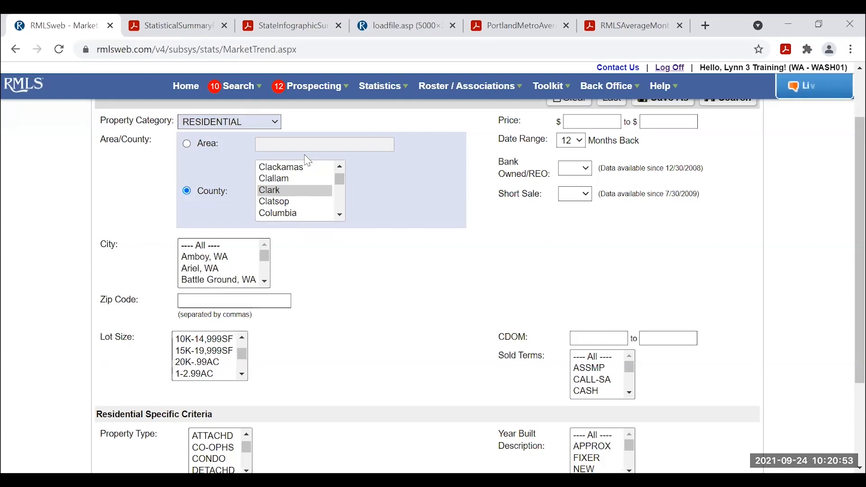
scroll(226, 172, up, 2)
click(187, 212)
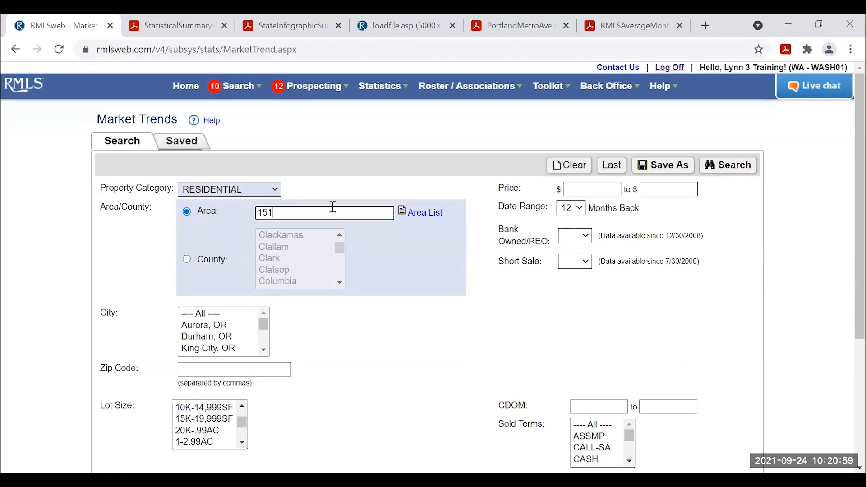
Pick 151 Tigard, Tualatin, Sherwood, Wilsonville from the Area List and show the months-back choices.
click(427, 212)
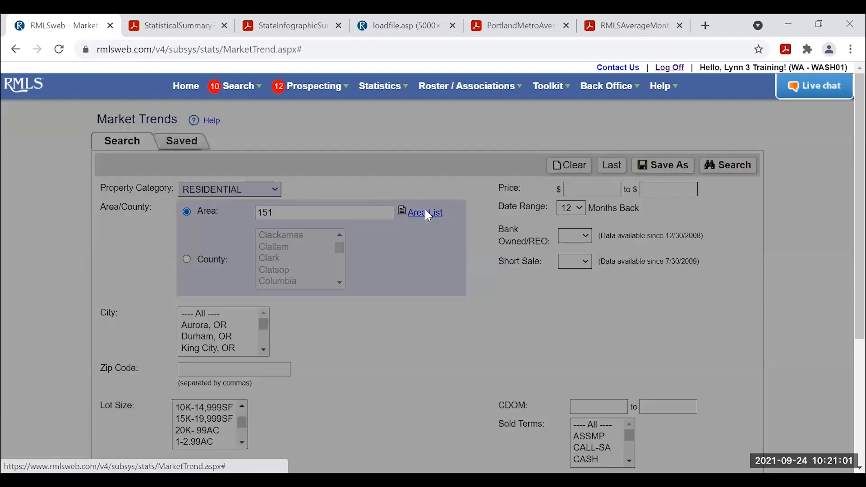
scroll(399, 296, down, 1)
scroll(399, 296, down, 20)
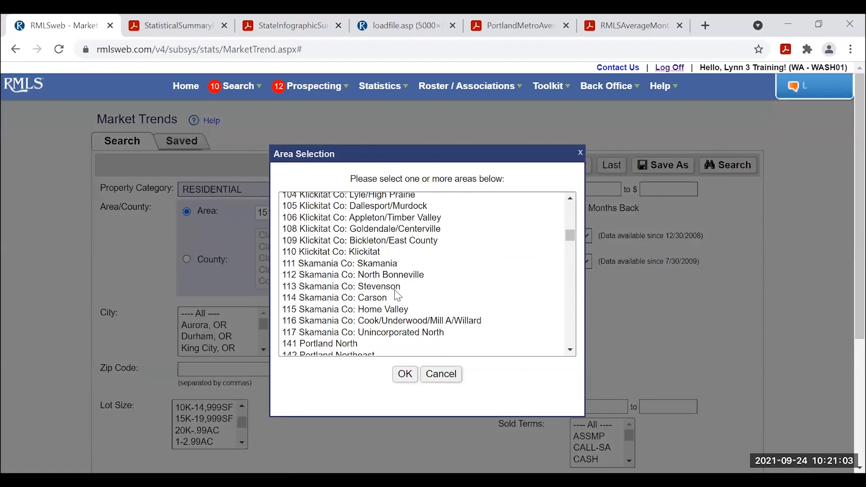
click(405, 375)
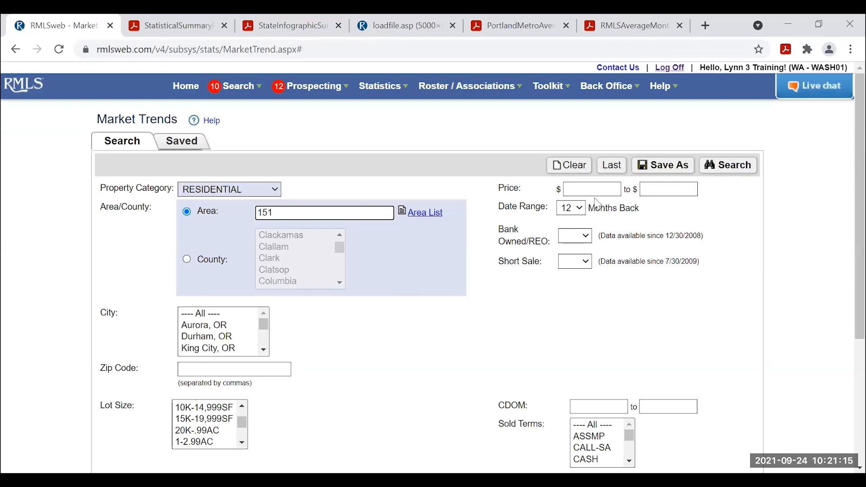
click(577, 207)
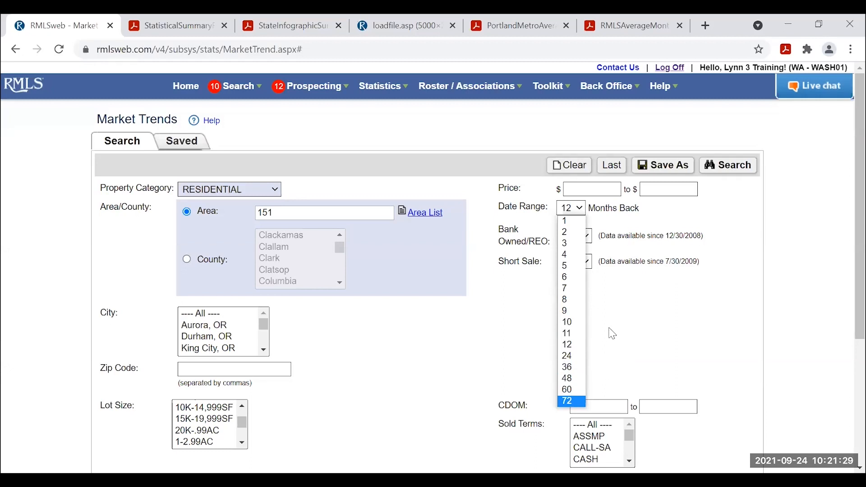
Keep the date range at 12 months back and select DETACHD as the property type.
click(572, 347)
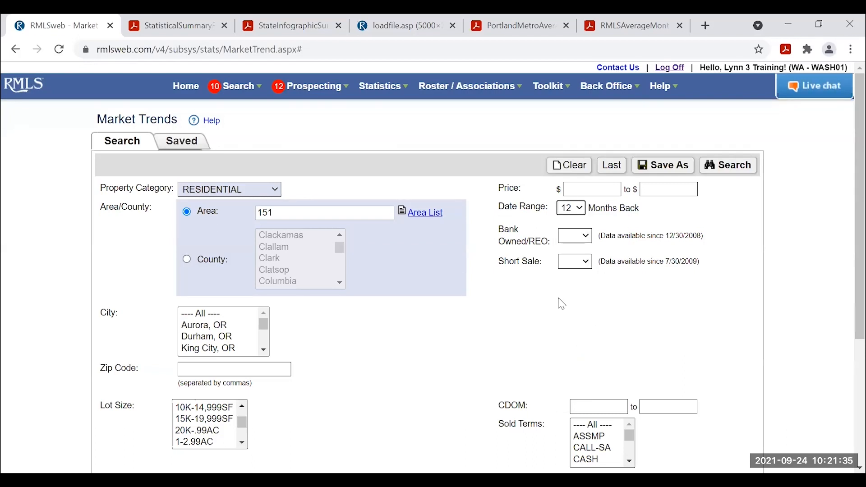
scroll(437, 319, down, 2)
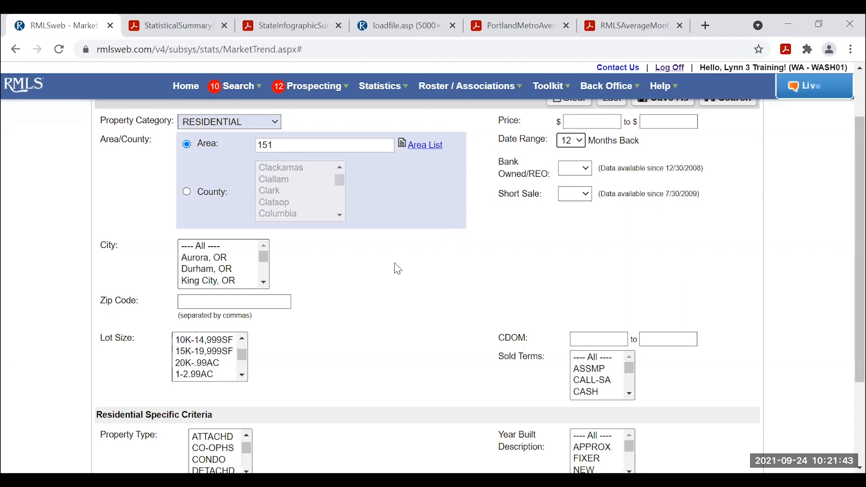
scroll(395, 267, down, 3)
scroll(395, 274, down, 1)
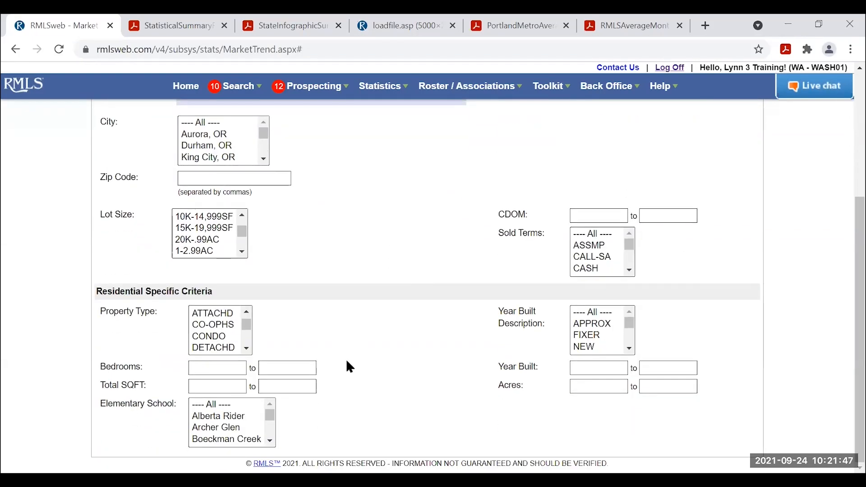
click(213, 348)
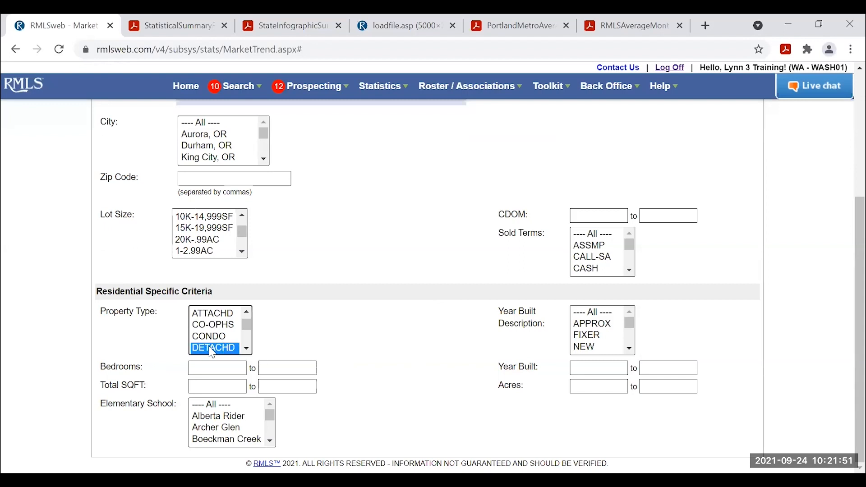
scroll(373, 356, up, 2)
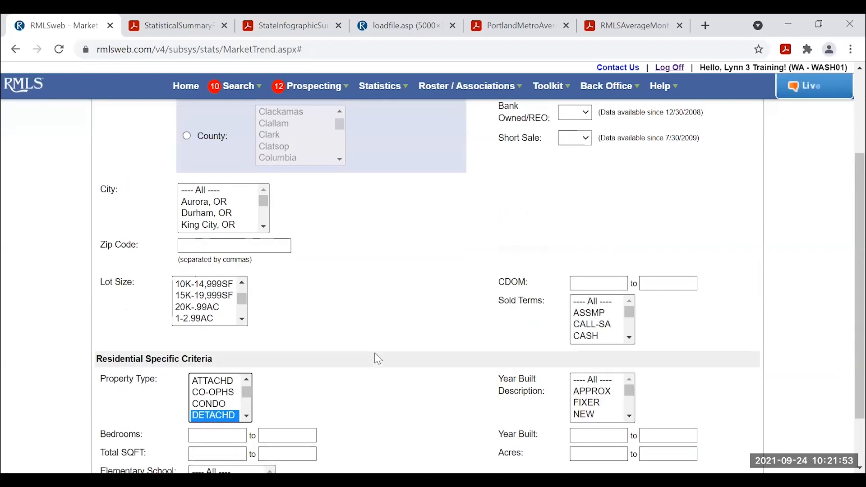
scroll(369, 359, down, 2)
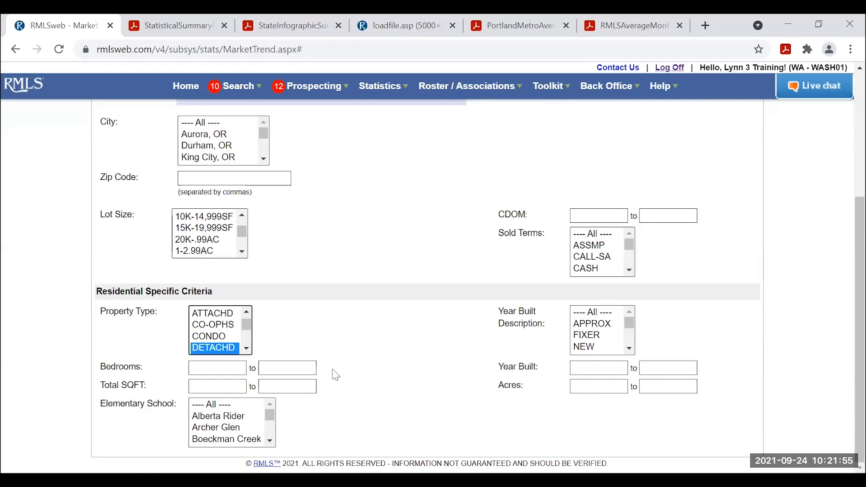
scroll(630, 313, up, 5)
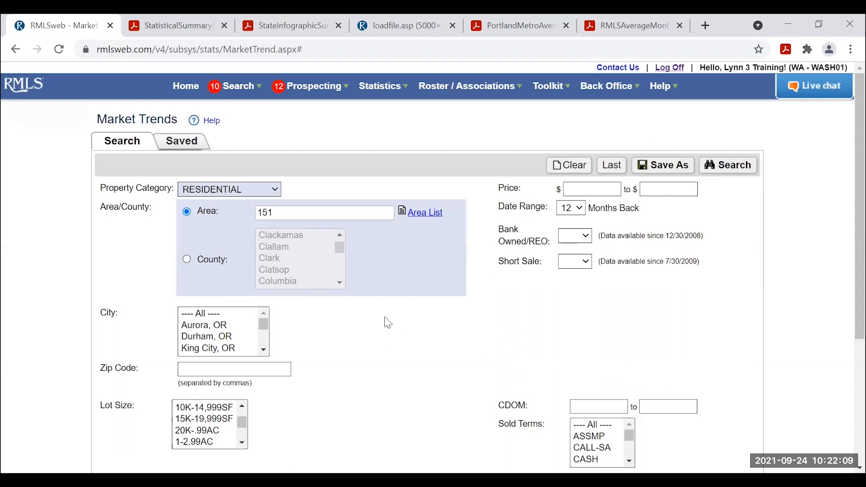
scroll(388, 334, down, 4)
scroll(397, 357, up, 4)
Run the area 151 detached search, giving a Market Trend Report of 2,281 sold at $576,000 median.
click(182, 144)
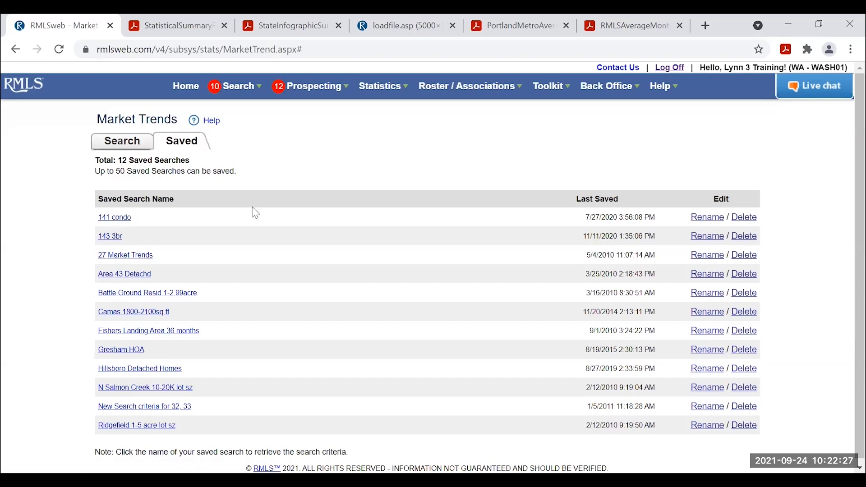
click(132, 144)
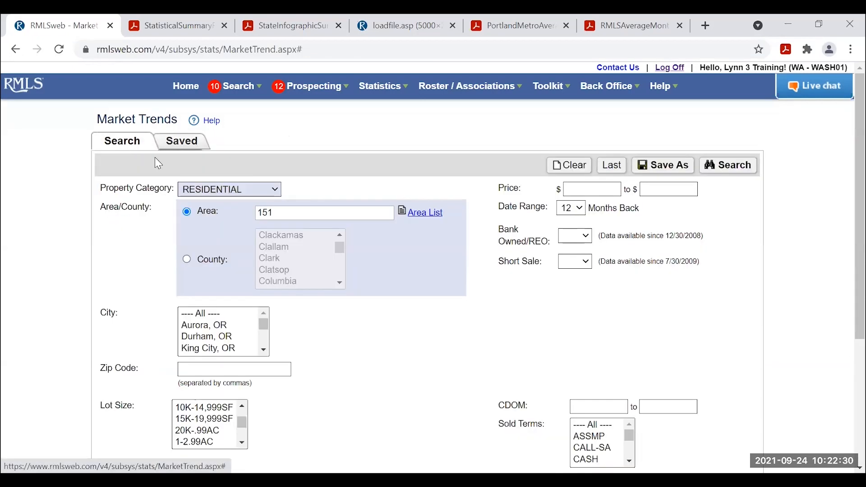
click(731, 166)
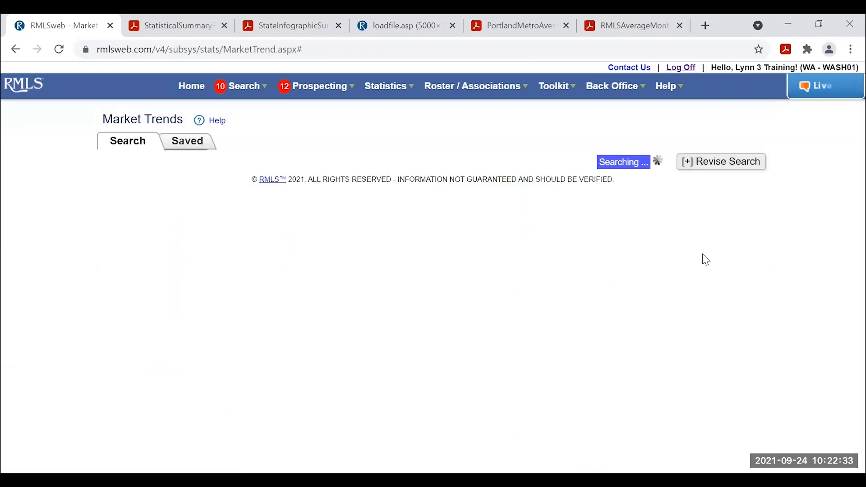
scroll(711, 298, down, 2)
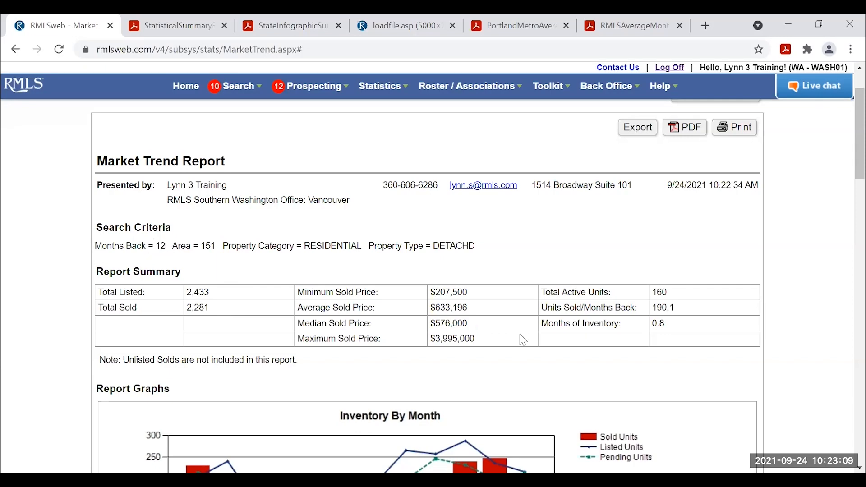
scroll(662, 336, down, 2)
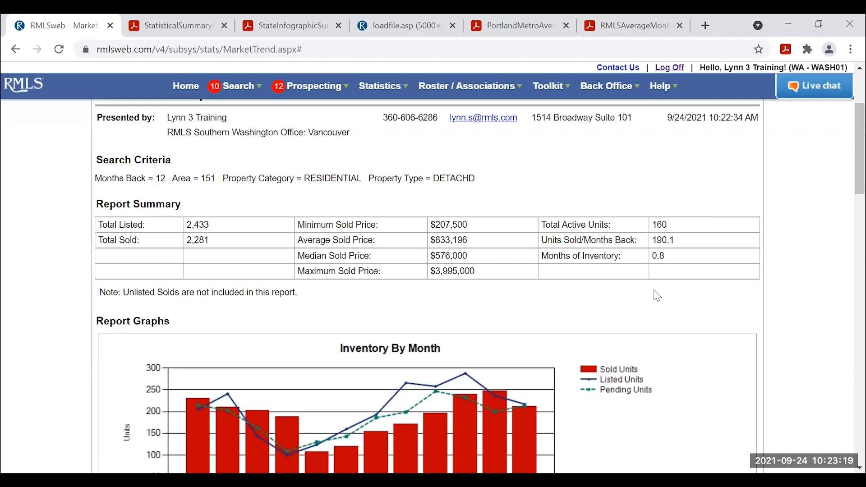
scroll(660, 297, down, 3)
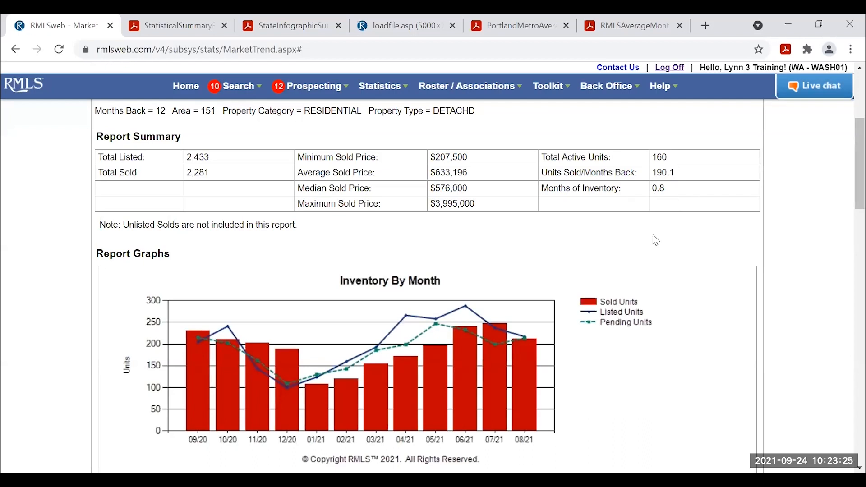
scroll(682, 284, down, 1)
scroll(679, 282, down, 1)
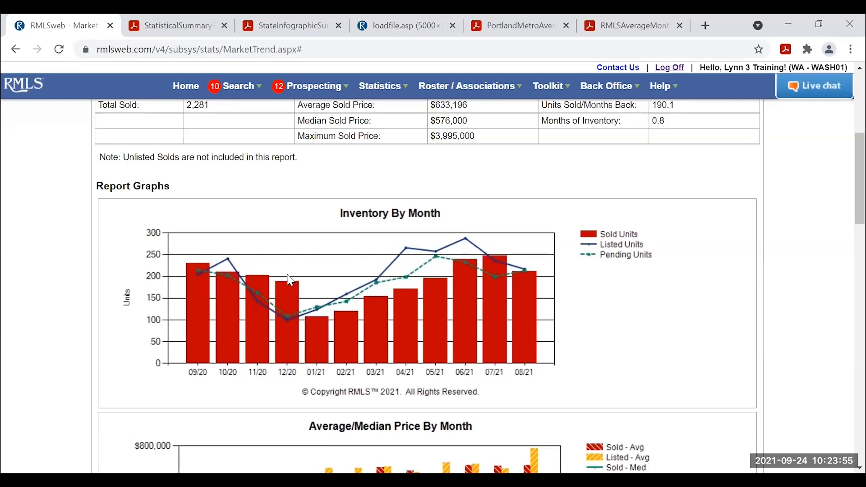
scroll(45, 352, down, 5)
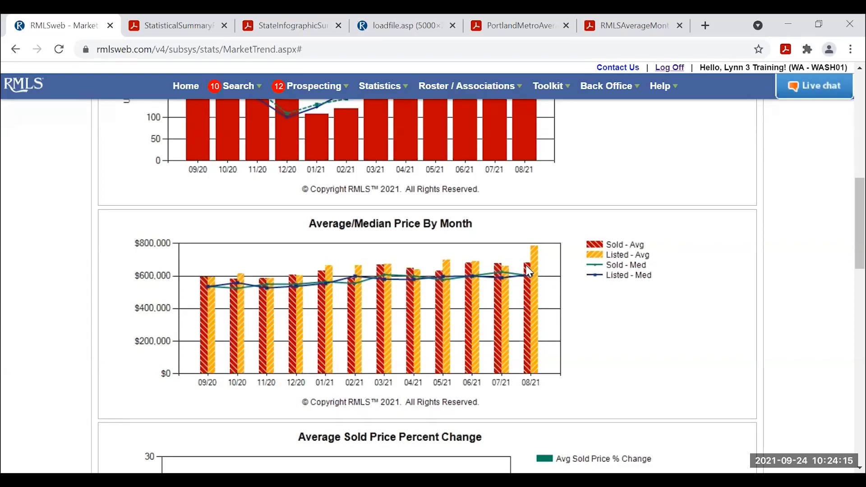
scroll(632, 312, down, 1)
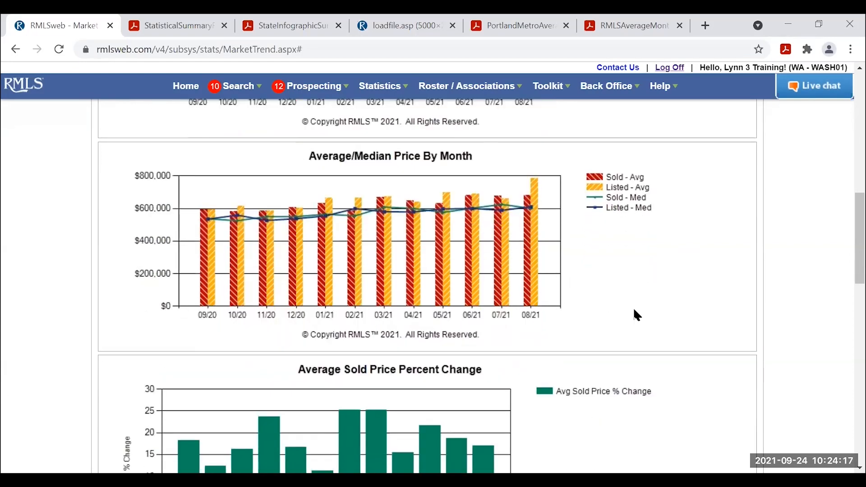
scroll(636, 314, down, 3)
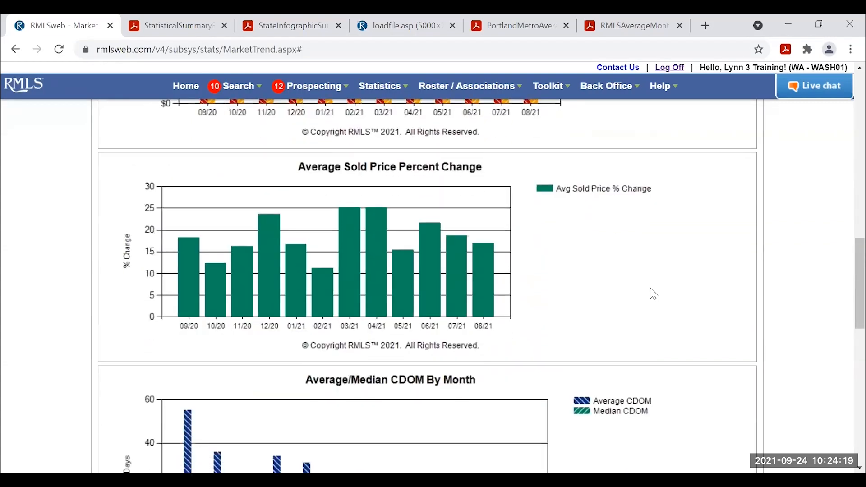
scroll(689, 257, up, 1)
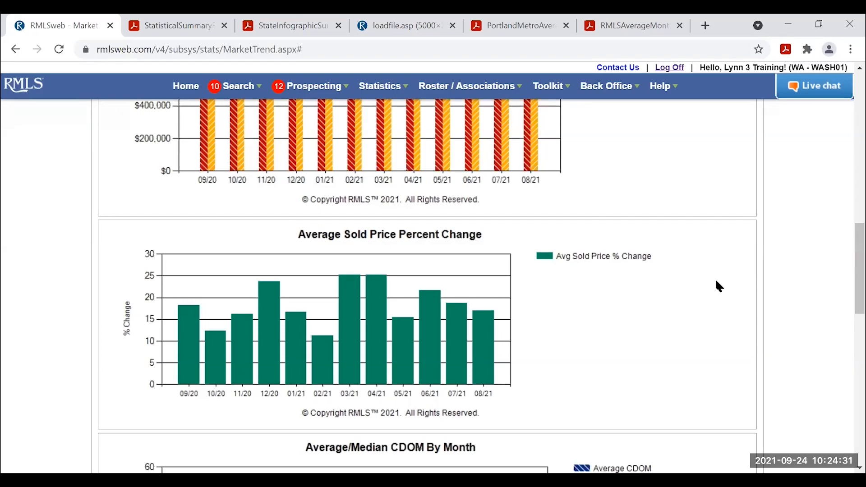
scroll(716, 282, down, 5)
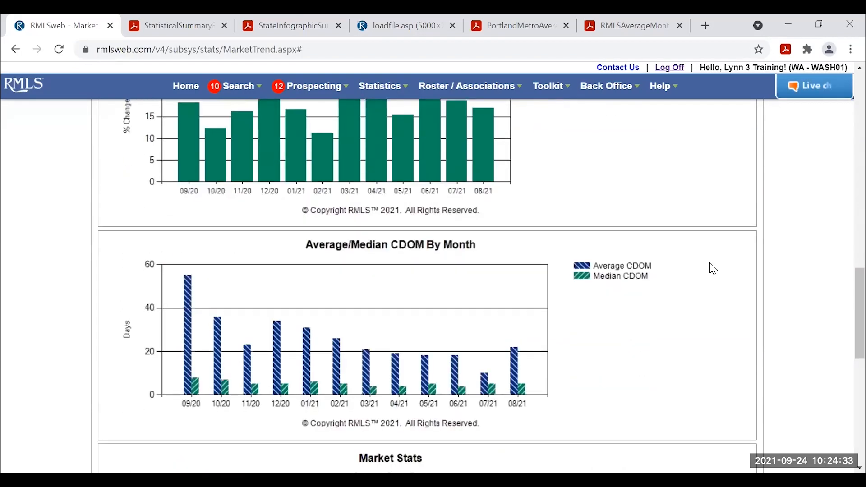
scroll(713, 269, down, 2)
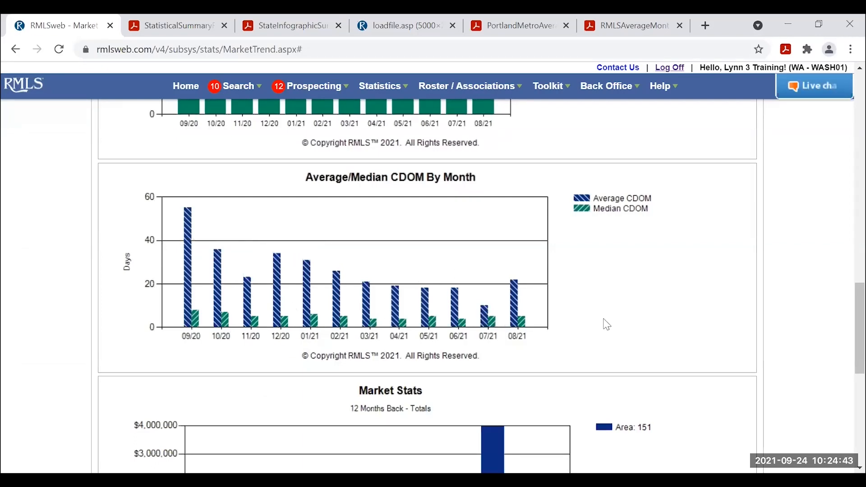
scroll(662, 291, down, 3)
scroll(699, 276, down, 1)
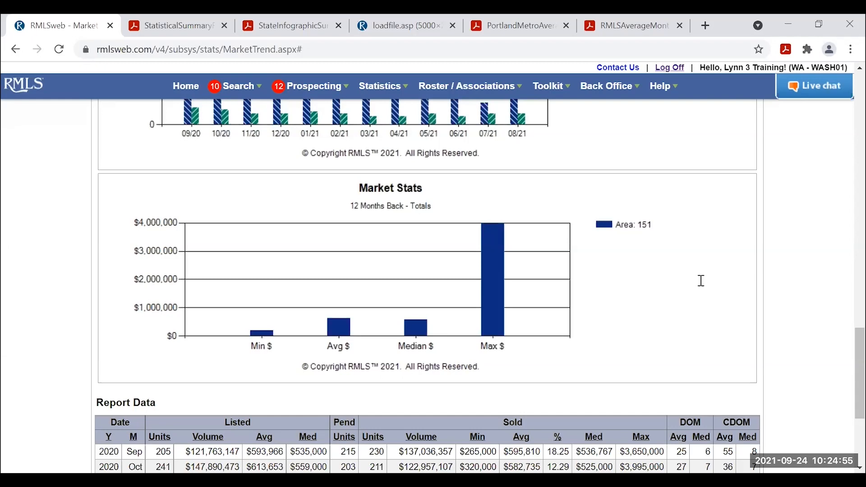
scroll(700, 282, down, 4)
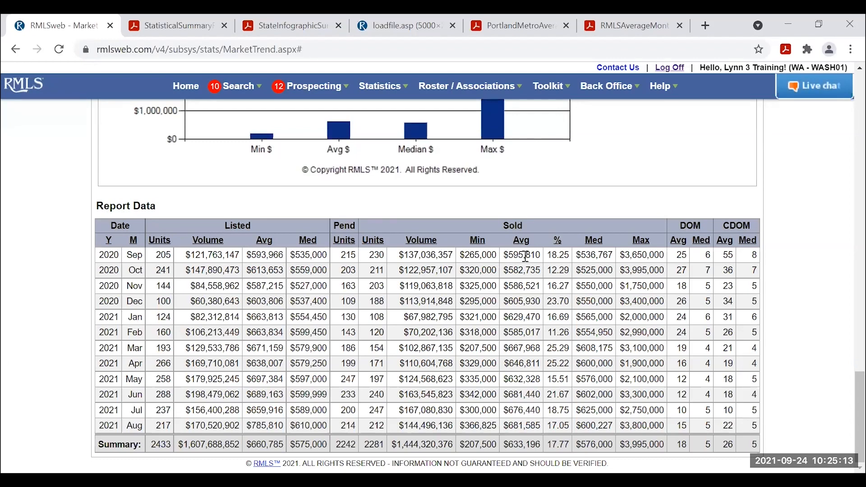
click(559, 242)
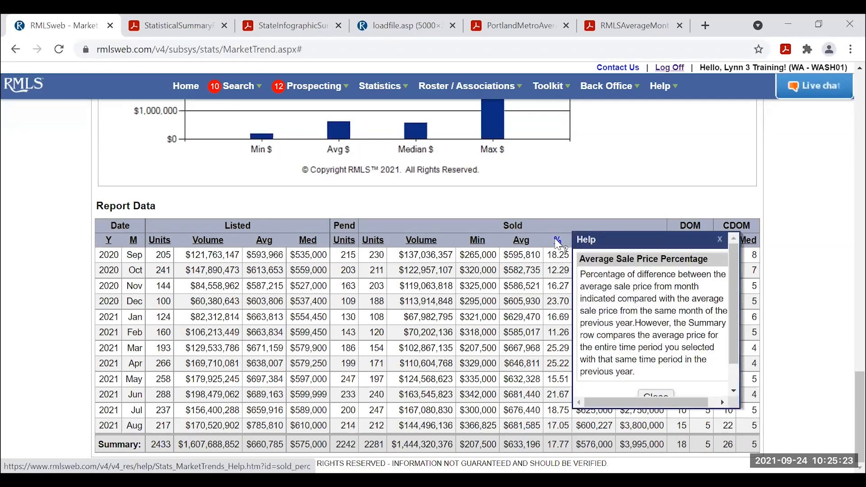
click(720, 241)
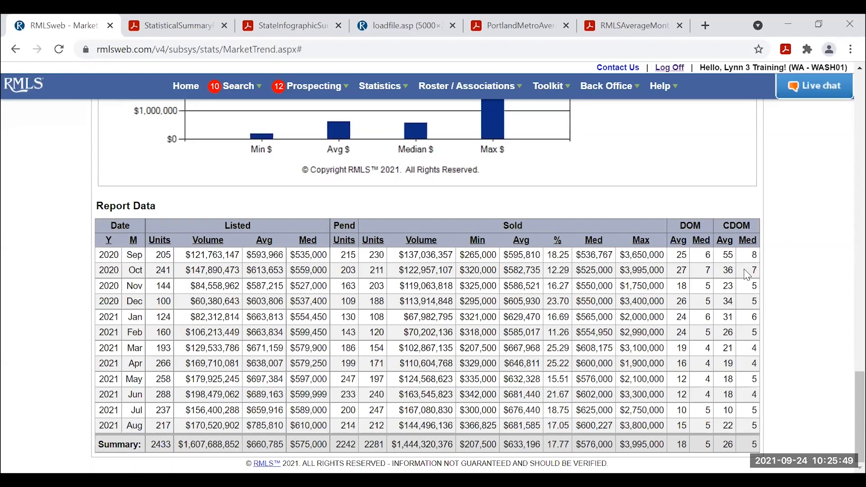
scroll(708, 246, up, 20)
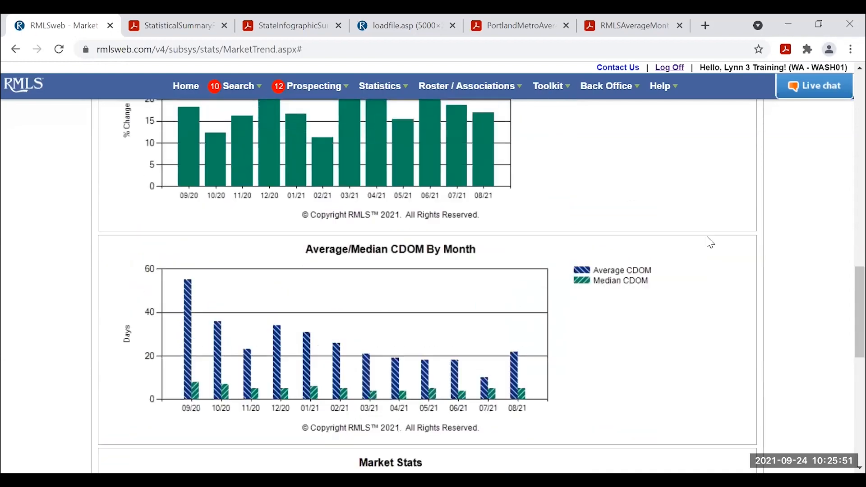
scroll(709, 243, up, 8)
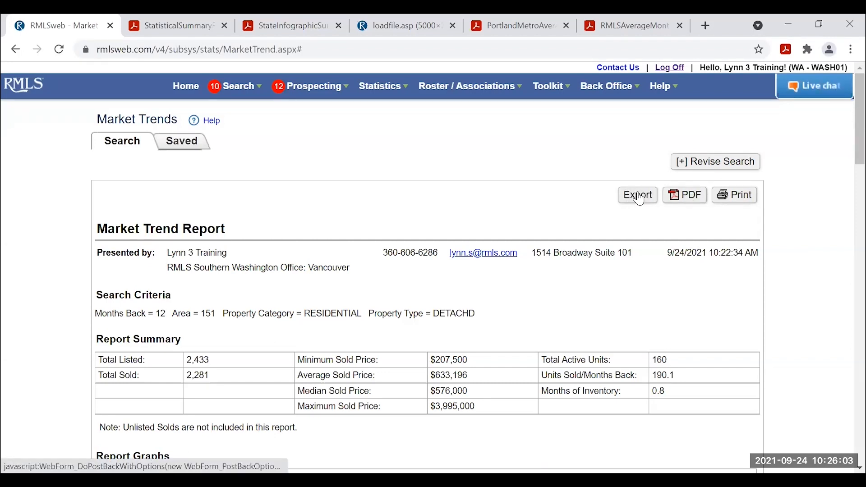
scroll(640, 199, down, 15)
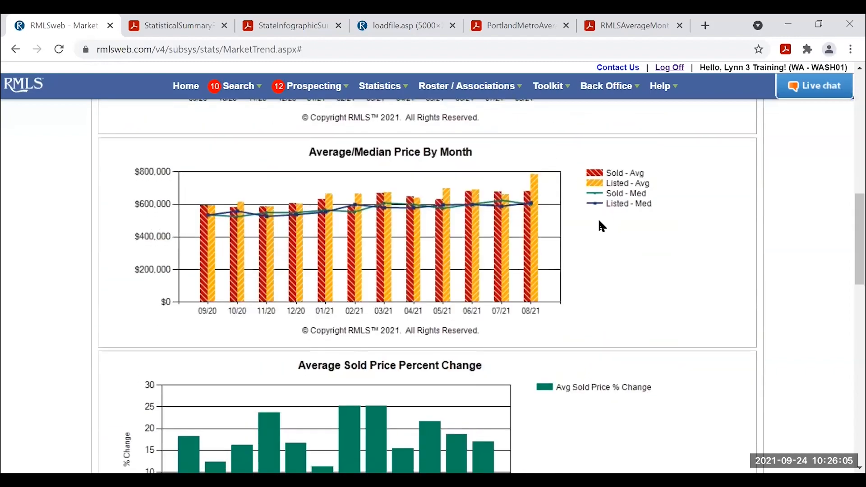
scroll(599, 223, down, 10)
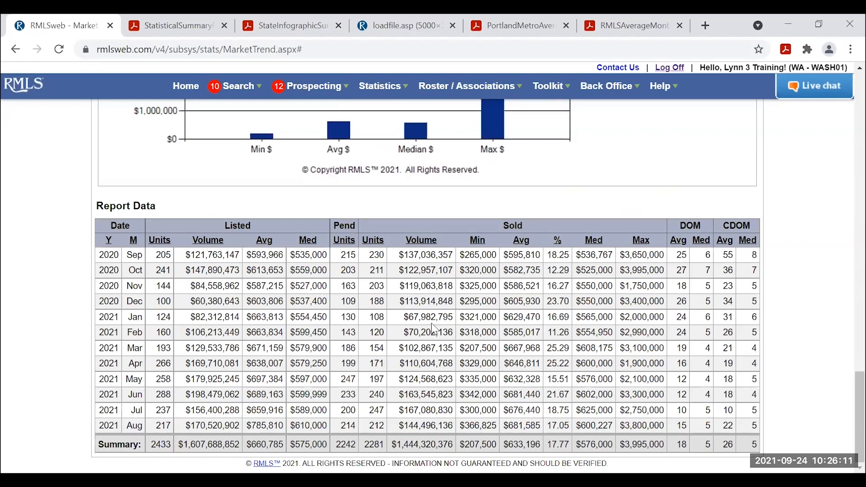
scroll(595, 332, up, 15)
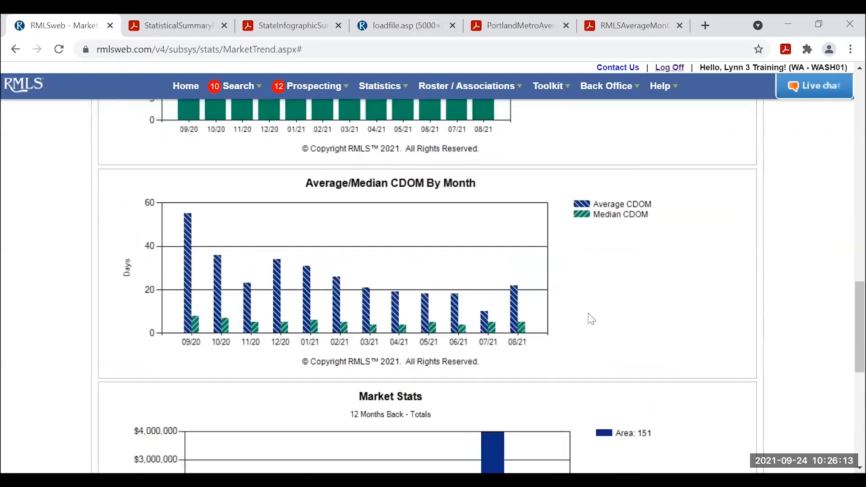
scroll(591, 312, up, 10)
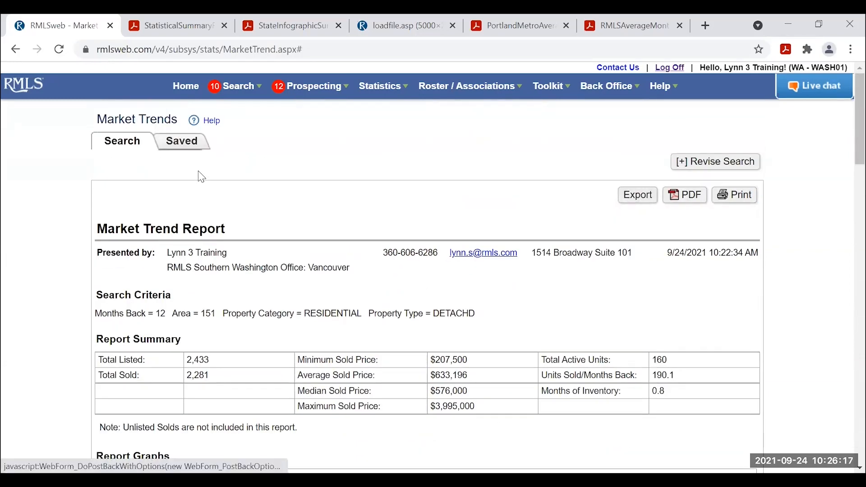
click(214, 124)
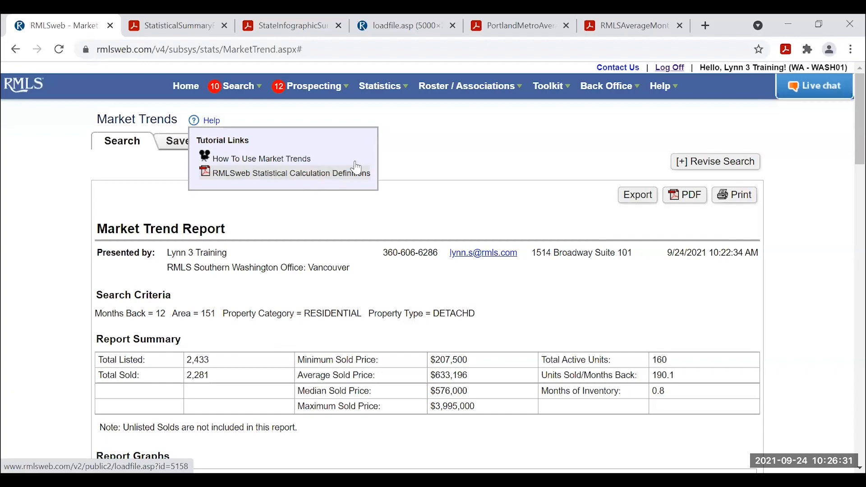
scroll(560, 275, down, 2)
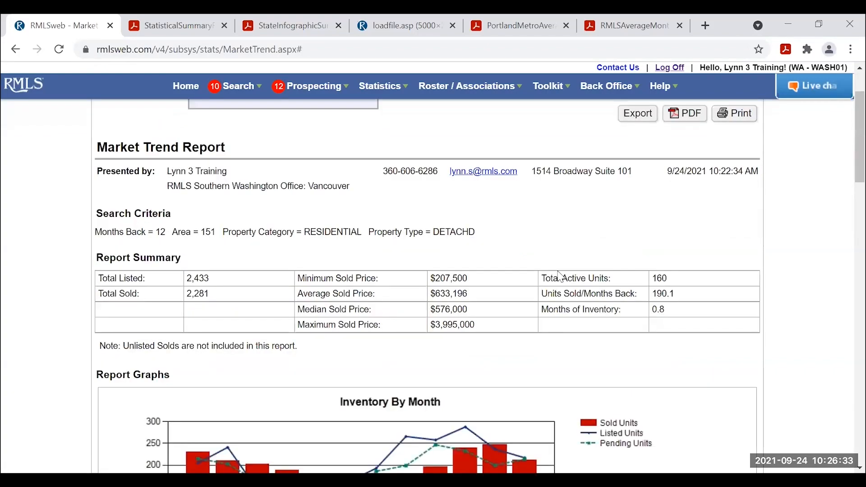
scroll(560, 275, down, 15)
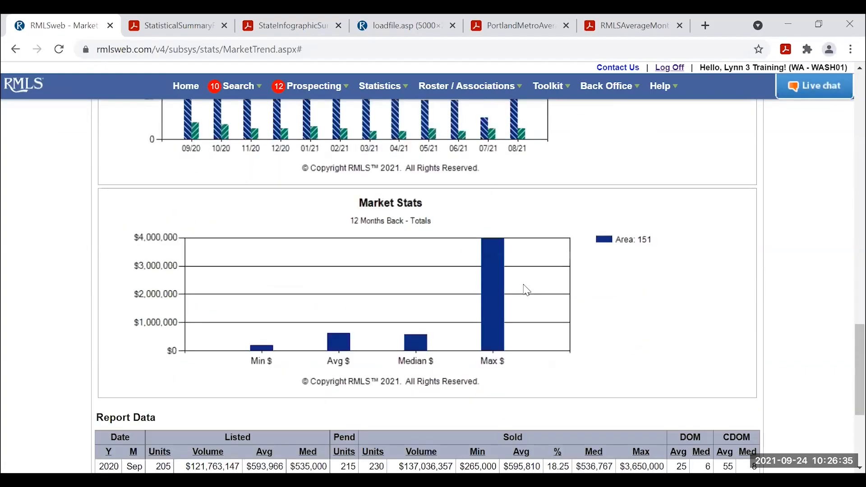
scroll(526, 290, down, 5)
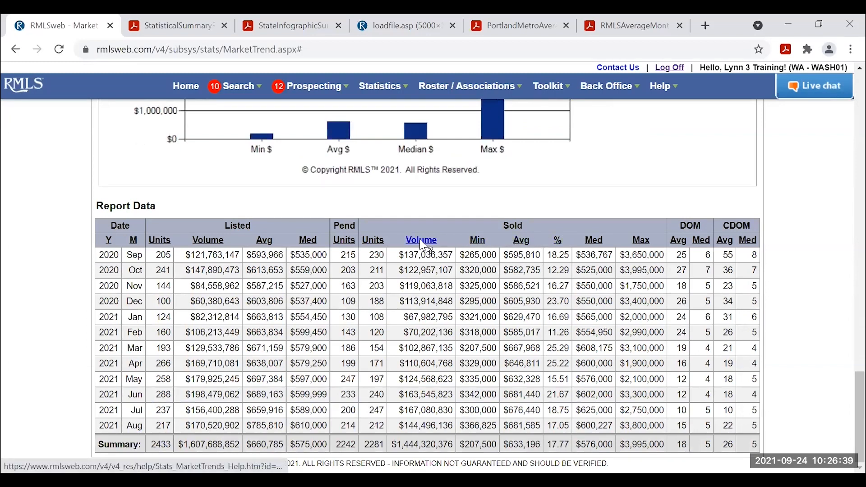
scroll(562, 276, up, 10)
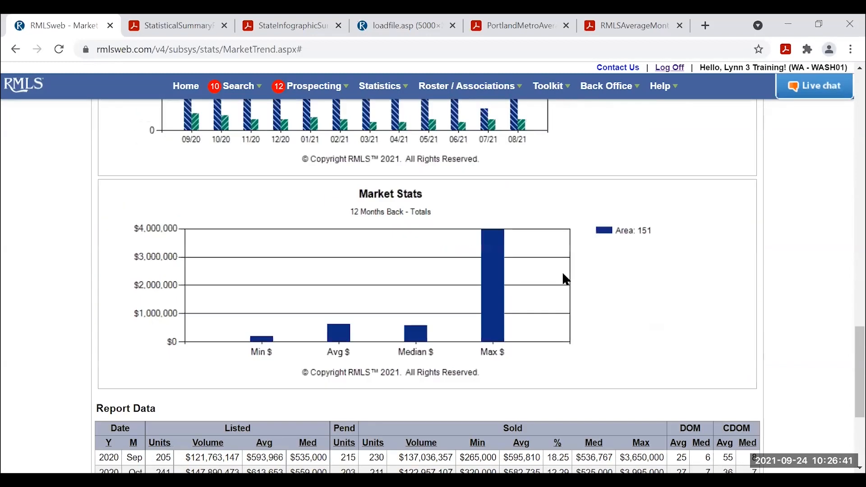
scroll(561, 276, up, 10)
mouse_move(206, 120)
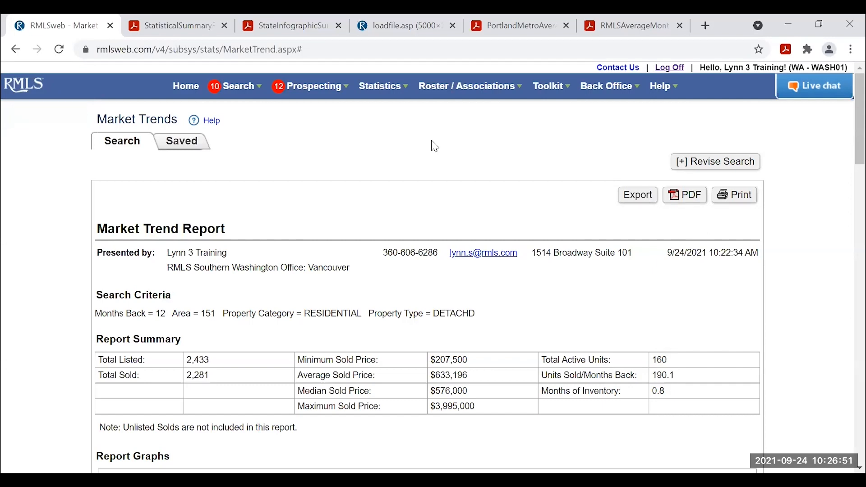
Revise the search to DETACHD homes with 3 to 3 bedrooms and rerun it.
click(702, 163)
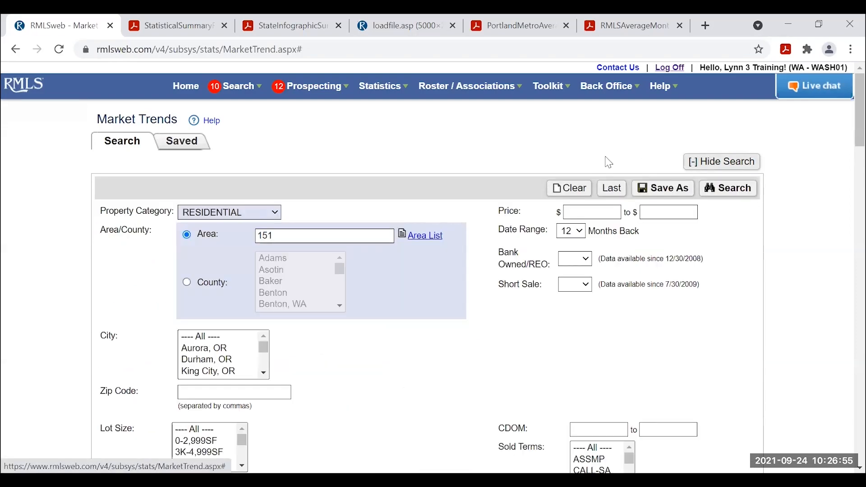
scroll(537, 178, down, 5)
scroll(537, 178, down, 3)
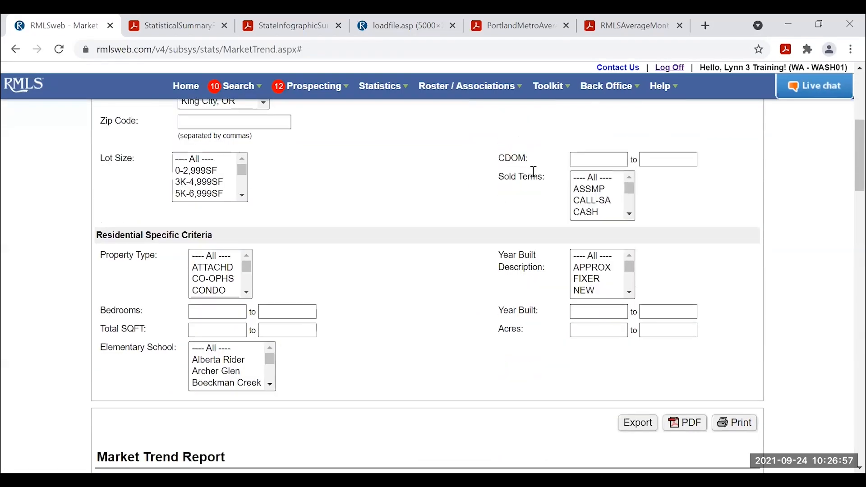
click(247, 225)
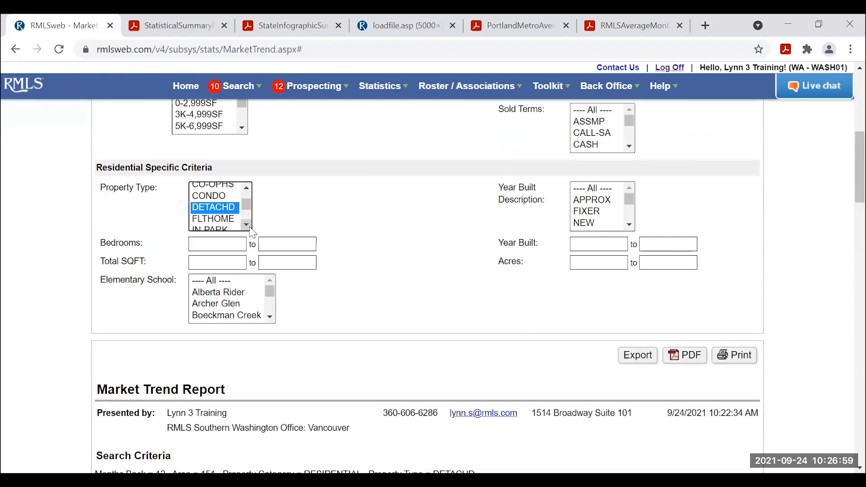
click(231, 244)
text(3)
click(276, 244)
text(3)
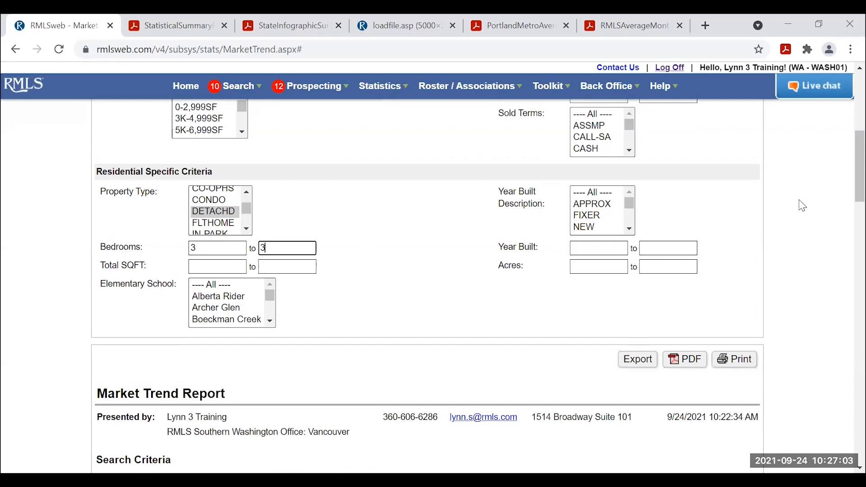
scroll(800, 201, up, 6)
scroll(794, 200, up, 2)
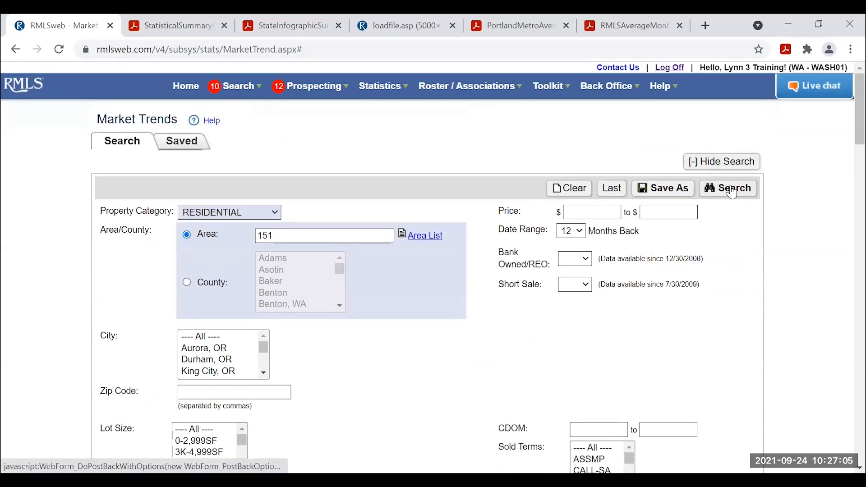
click(727, 188)
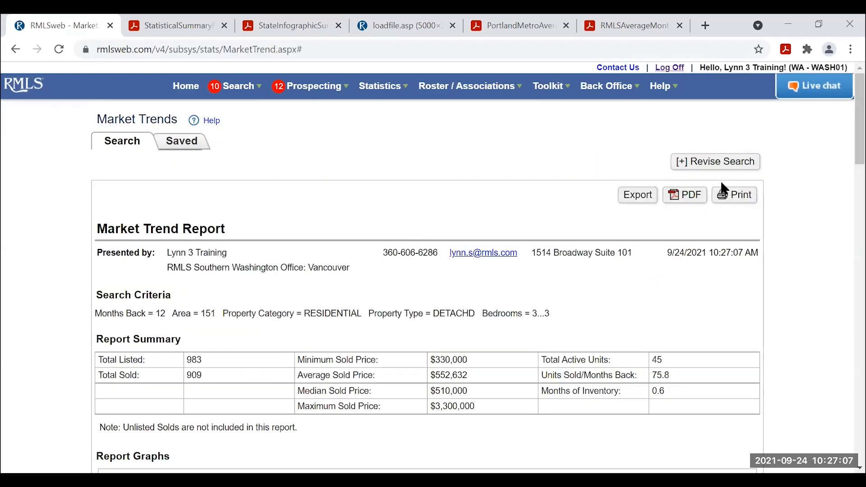
Scroll through the new report: 909 sold, $510,000 median, 0.6 months of inventory.
scroll(728, 207, down, 5)
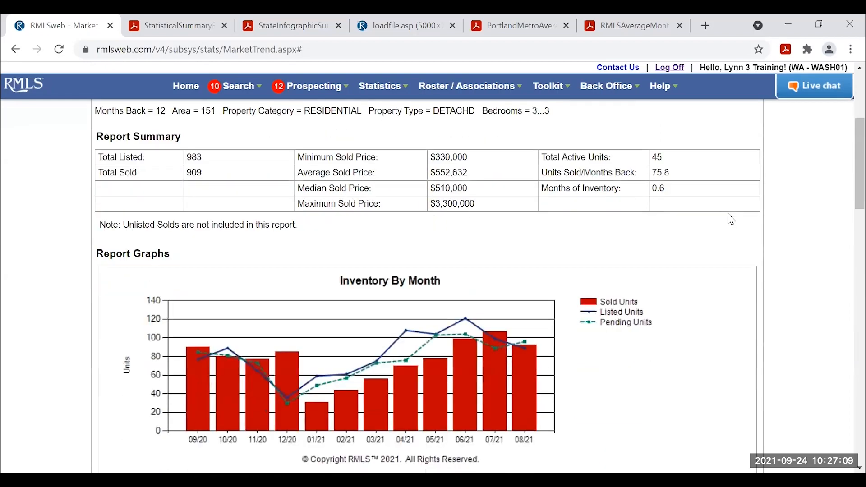
scroll(667, 240, up, 2)
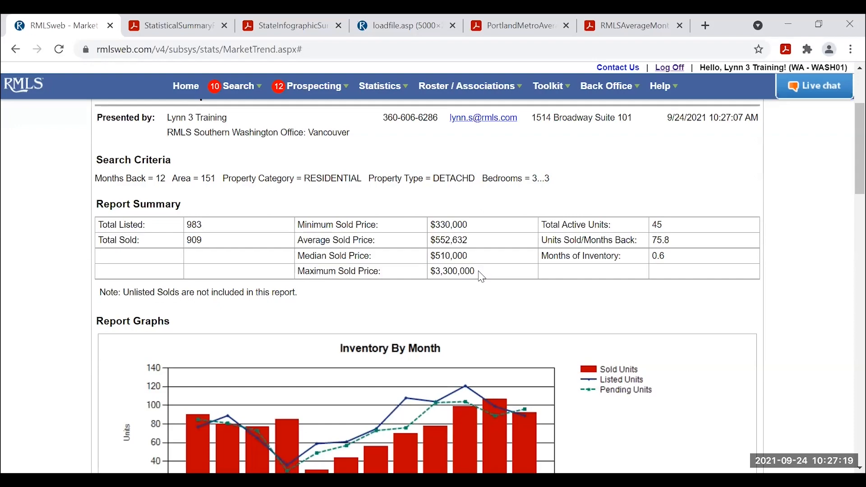
scroll(722, 253, down, 3)
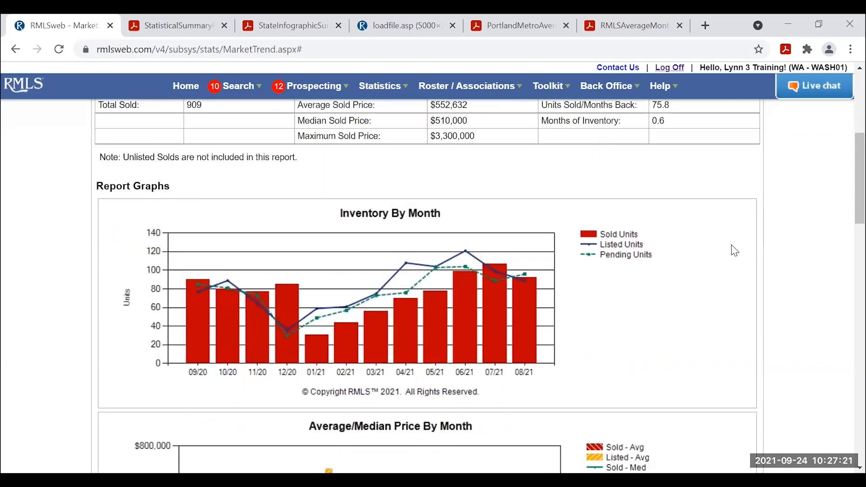
scroll(733, 249, down, 10)
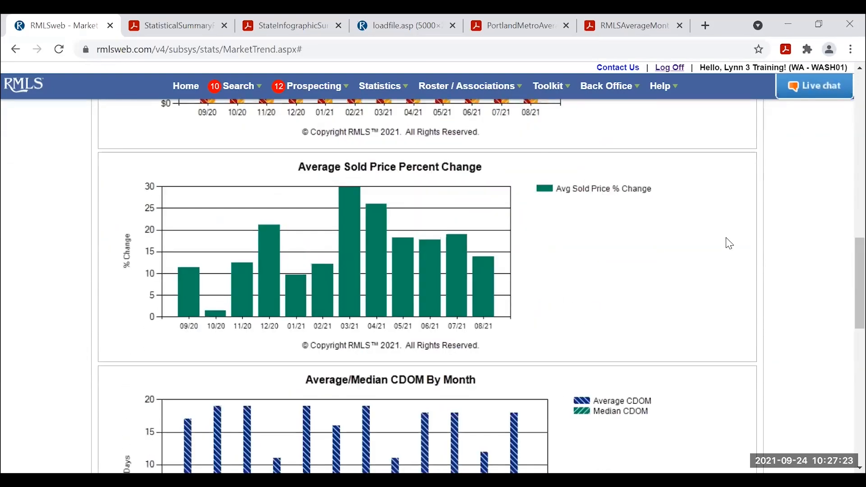
scroll(726, 241, down, 12)
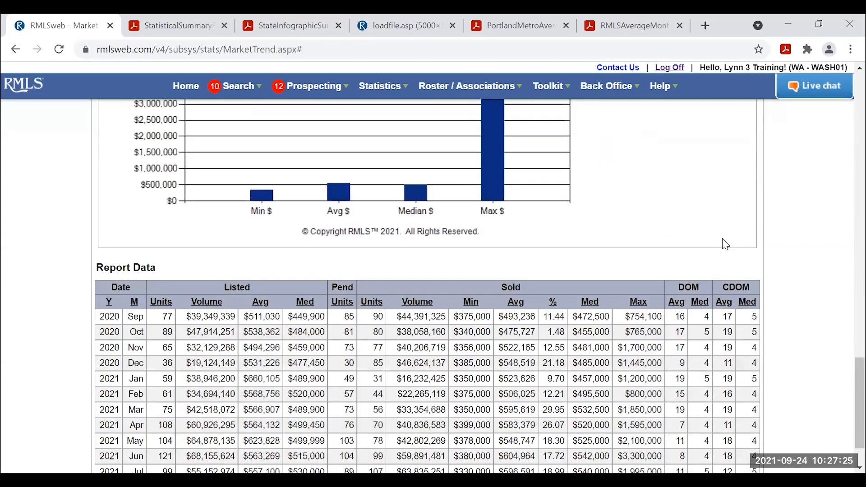
scroll(724, 246, down, 2)
scroll(716, 255, up, 16)
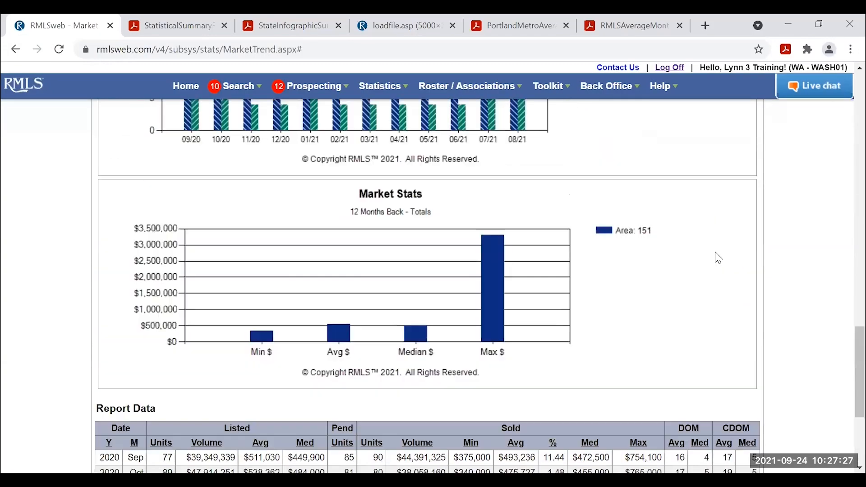
scroll(708, 244, up, 12)
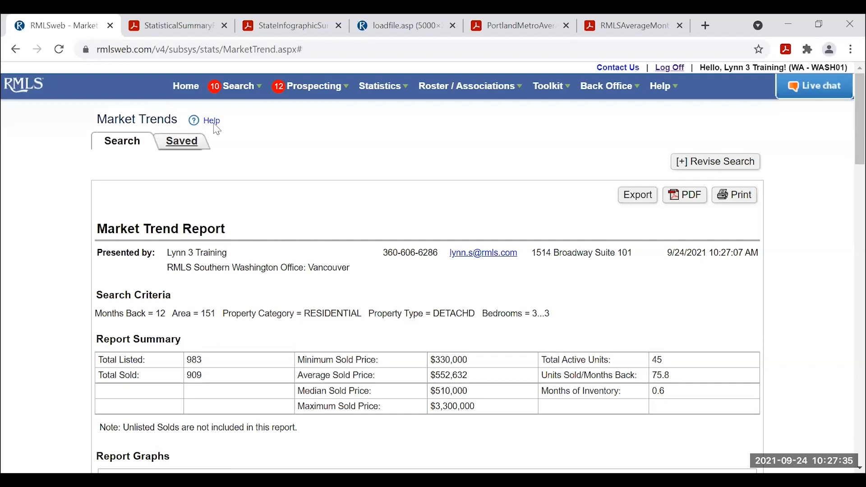
Open Market Statistical Reports and choose Comparable Summary with Residential SLD/SNL kept.
click(383, 92)
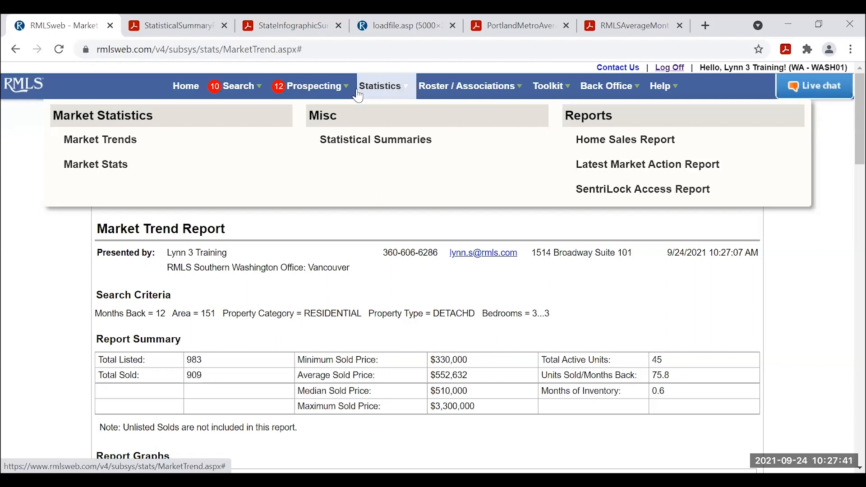
click(94, 168)
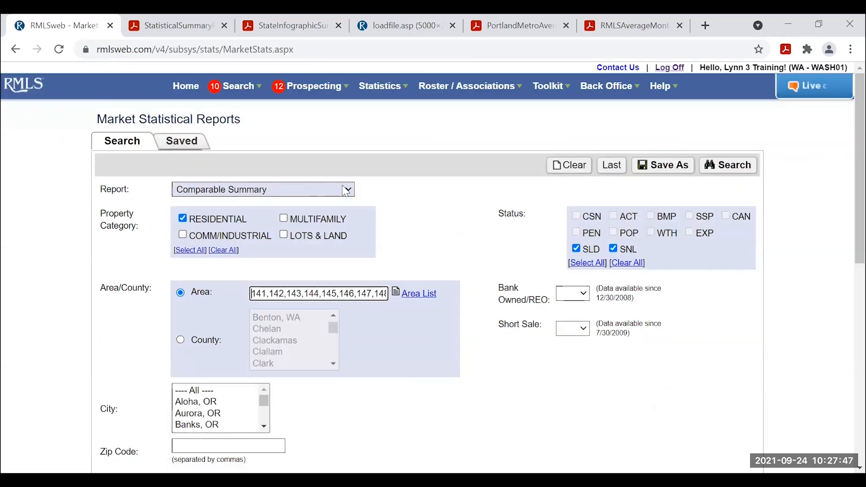
click(351, 192)
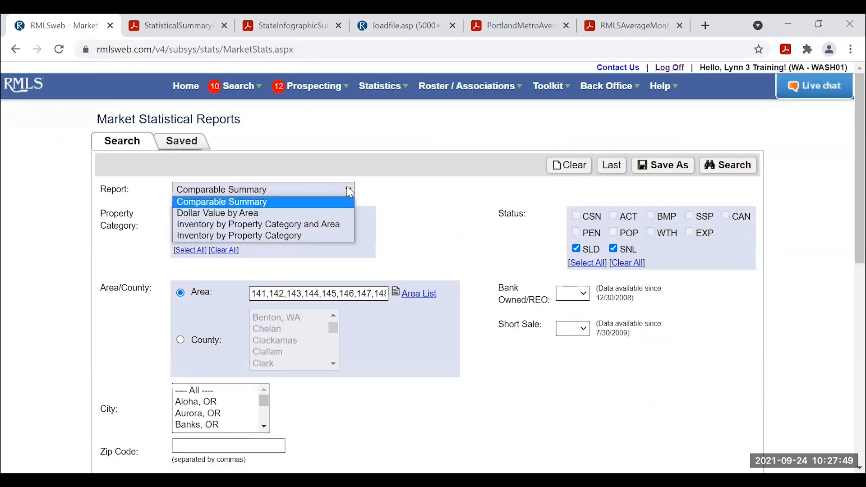
click(262, 207)
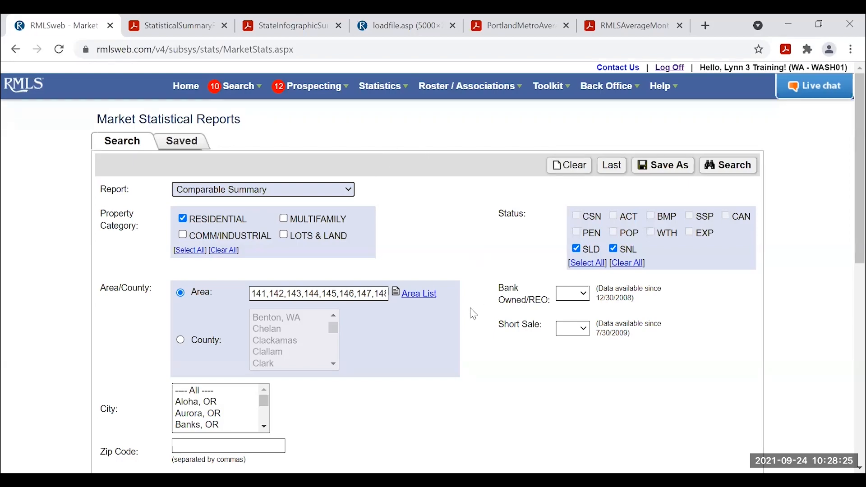
scroll(475, 310, down, 5)
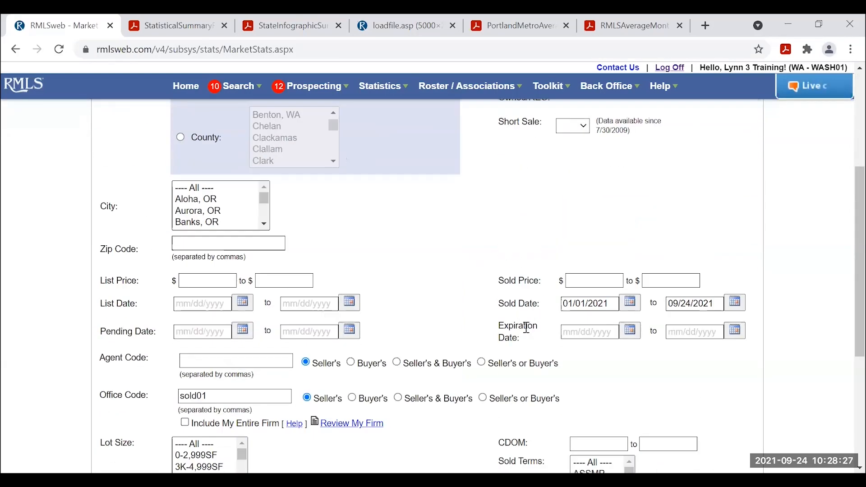
scroll(526, 343, down, 5)
scroll(514, 376, up, 5)
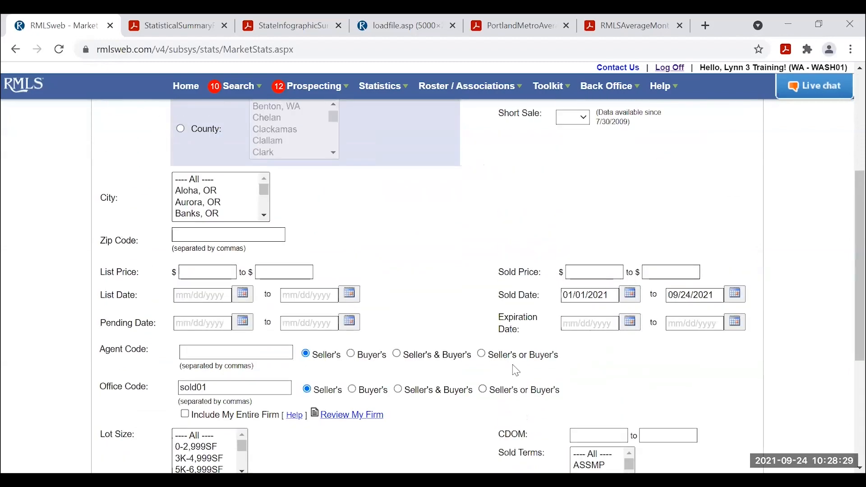
scroll(516, 370, up, 5)
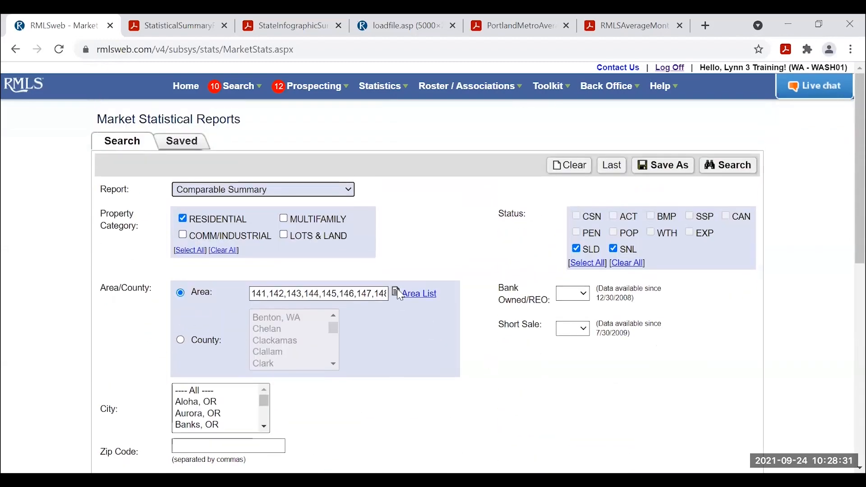
Choose area 151 Tigard, Tualatin, Sherwood, Wilsonville from the Area List.
click(419, 298)
scroll(369, 320, down, 15)
scroll(370, 319, down, 10)
click(352, 237)
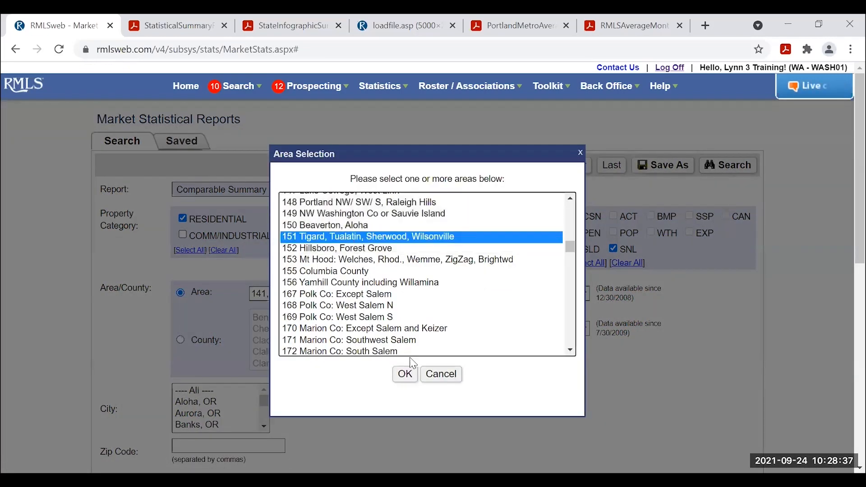
click(405, 374)
Clear the existing Office Code filter.
scroll(551, 338, down, 2)
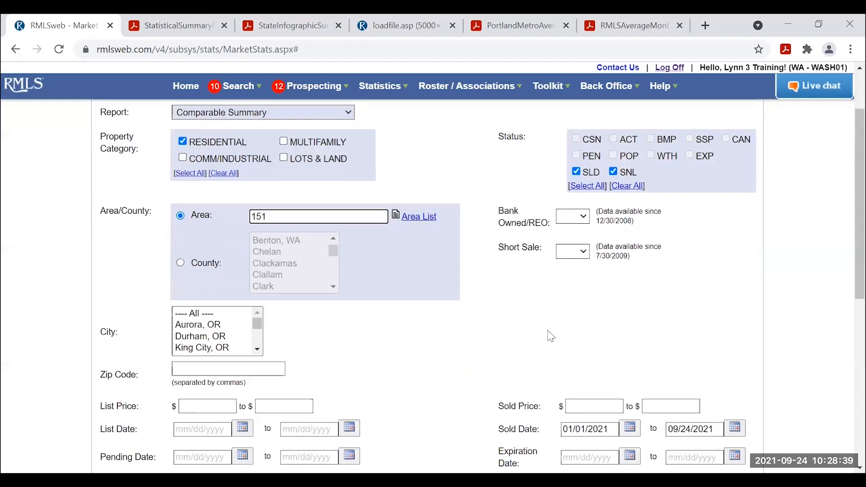
scroll(551, 338, down, 4)
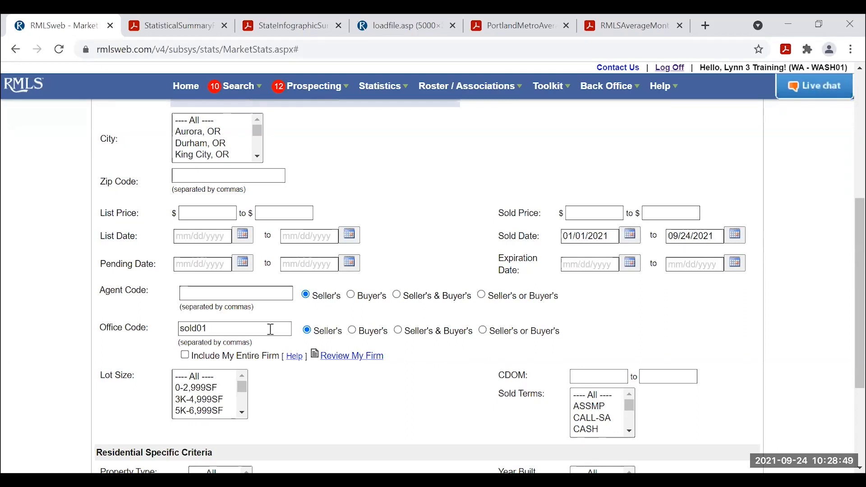
drag(266, 329, 93, 323)
key(BackSpace)
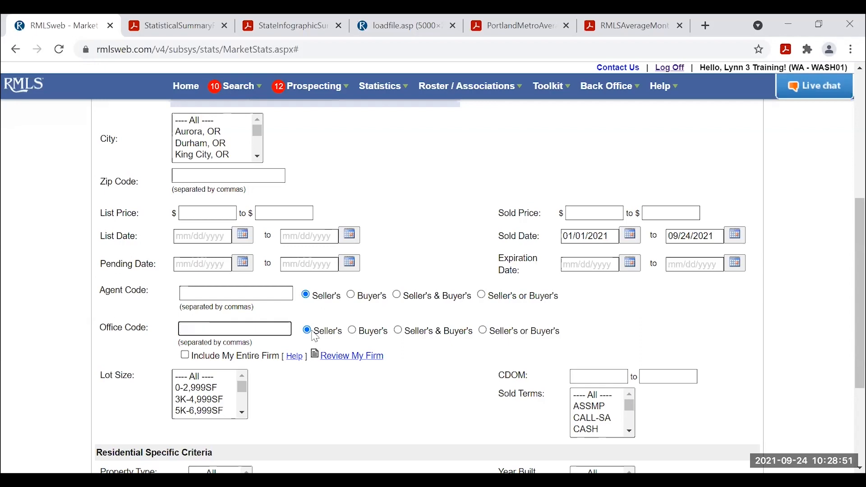
Limit property type to DETACHD and bedrooms to 3–3.
scroll(319, 331, down, 4)
click(247, 348)
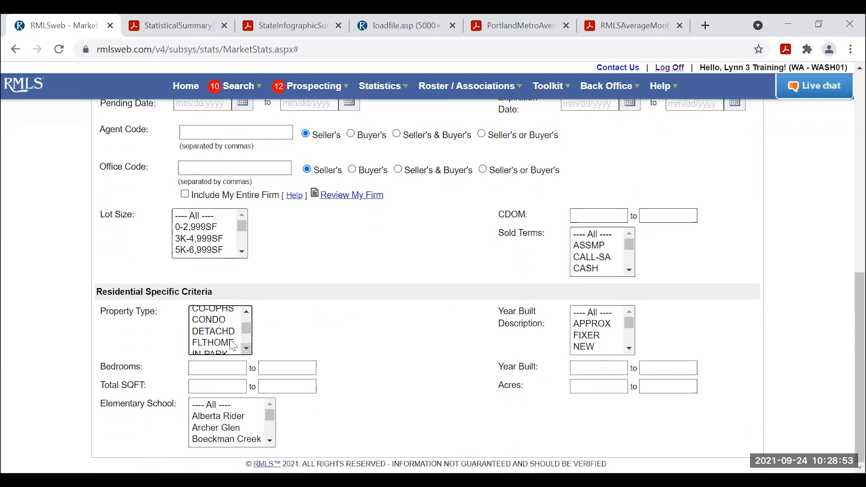
click(219, 333)
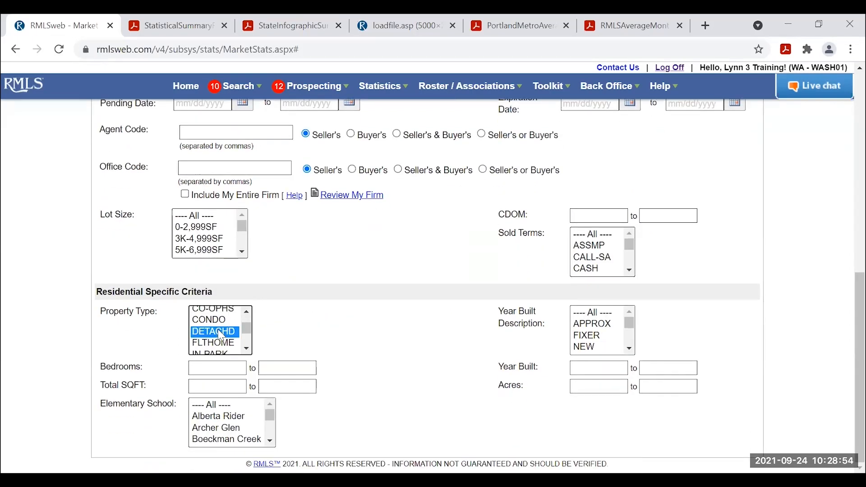
click(217, 368)
text(3)
click(275, 368)
text(3)
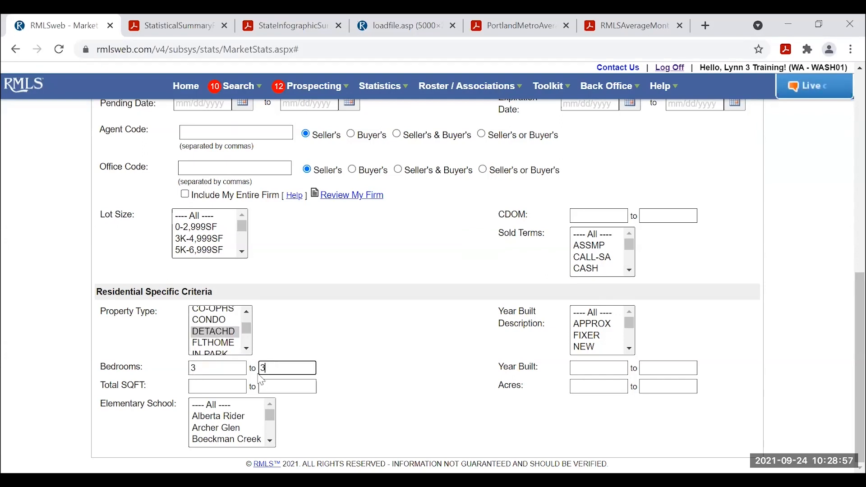
Set total square footage 2000–3000 and year built 1990–2005.
click(217, 388)
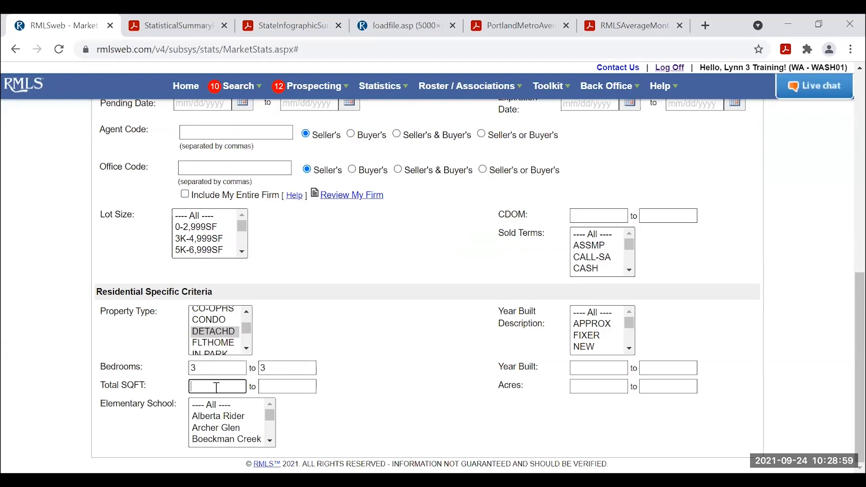
text(2000)
click(277, 386)
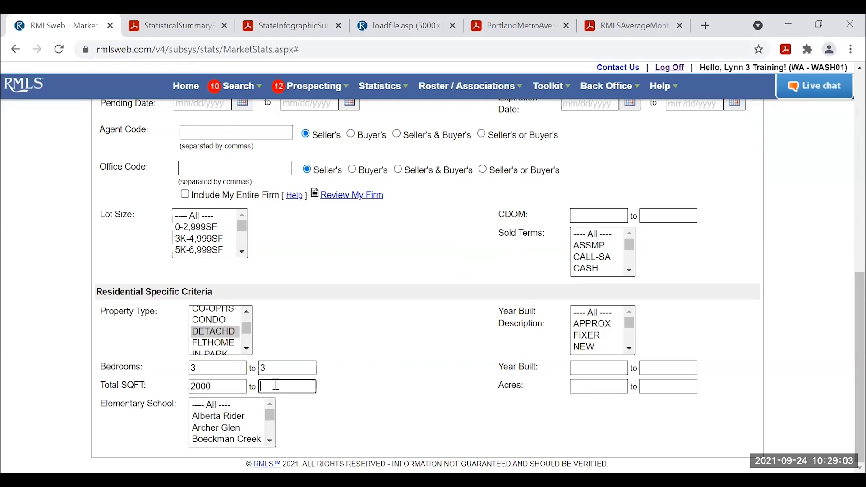
text(3000)
click(581, 367)
text(1)
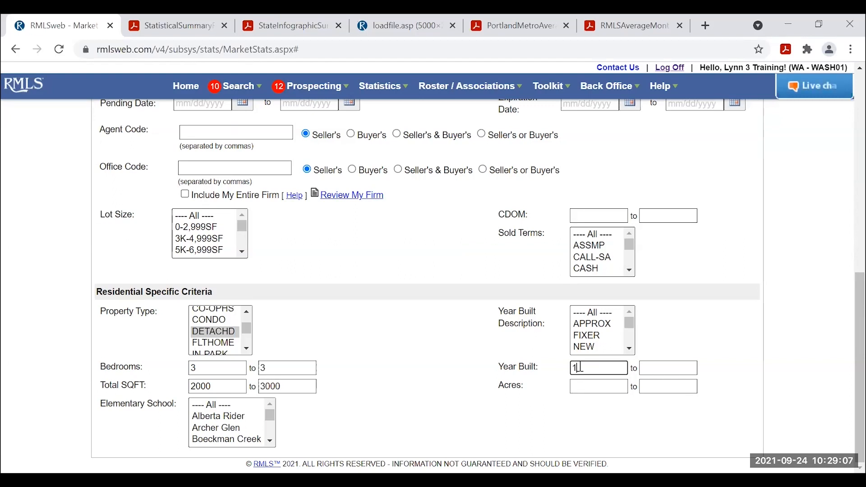
text(990)
click(652, 370)
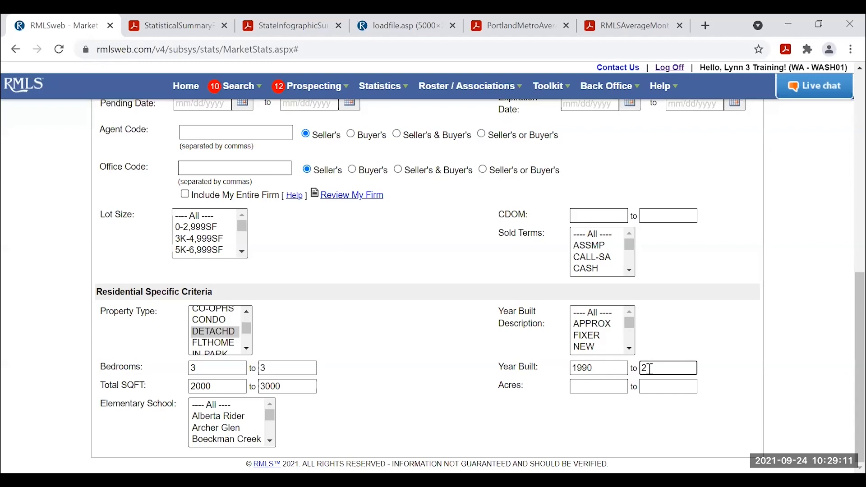
text(2005)
click(712, 351)
Search the Comparable Summary for area 151 three-bedroom detached-home sales.
scroll(781, 338, up, 9)
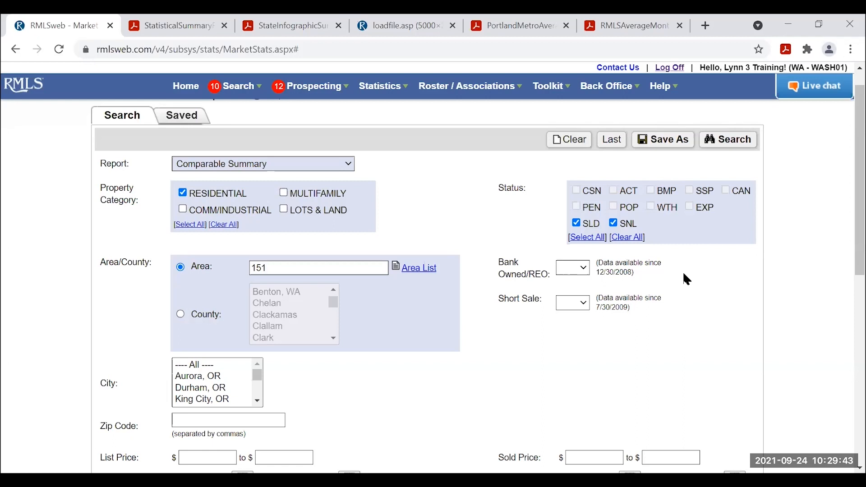
scroll(729, 268, up, 1)
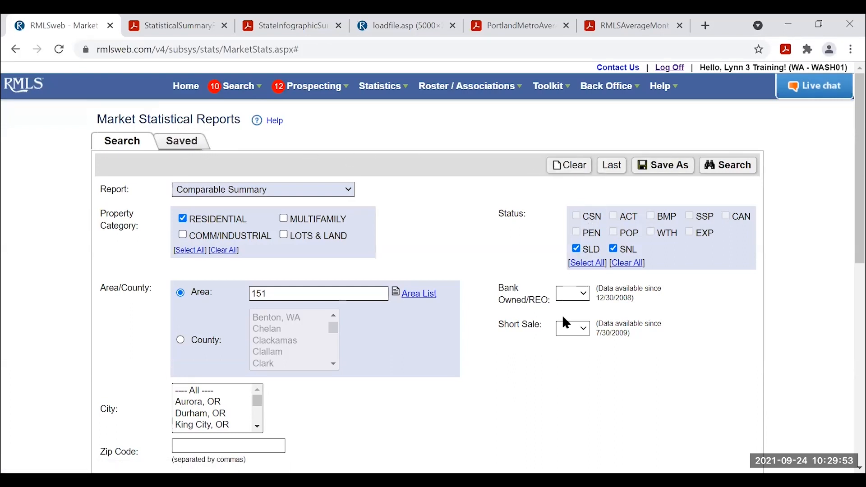
scroll(501, 325, down, 1)
scroll(505, 326, up, 1)
click(732, 168)
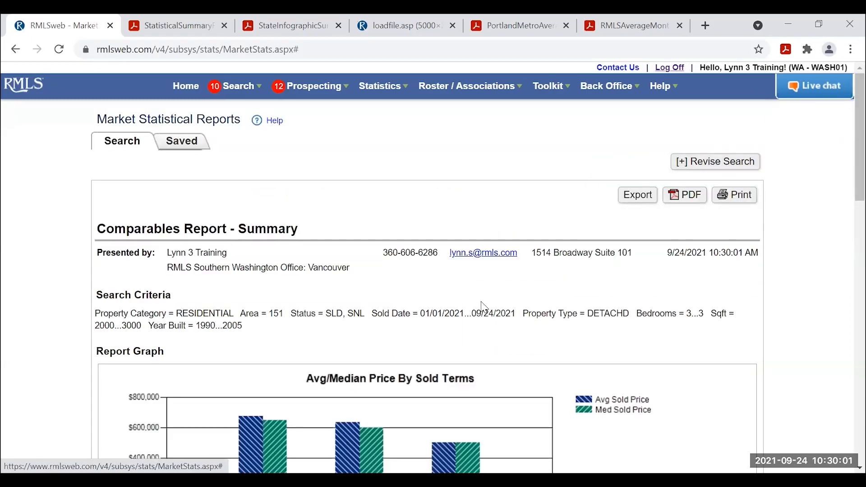
Review the price and units graphs and Report Data: 76 sales, $638,725 average, $612,250 median.
scroll(645, 302, down, 3)
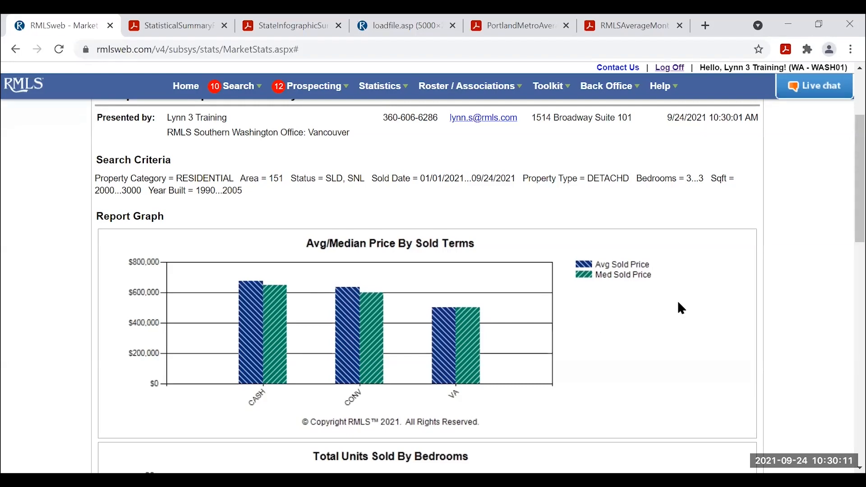
scroll(708, 280, down, 2)
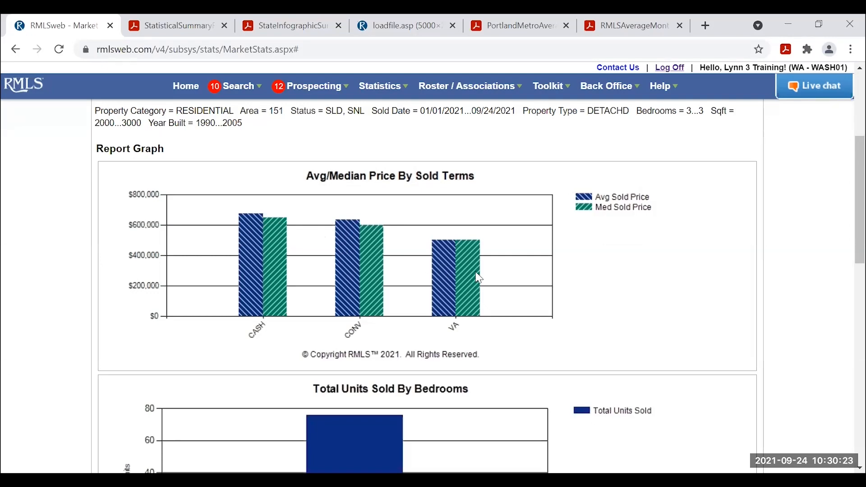
scroll(582, 273, down, 1)
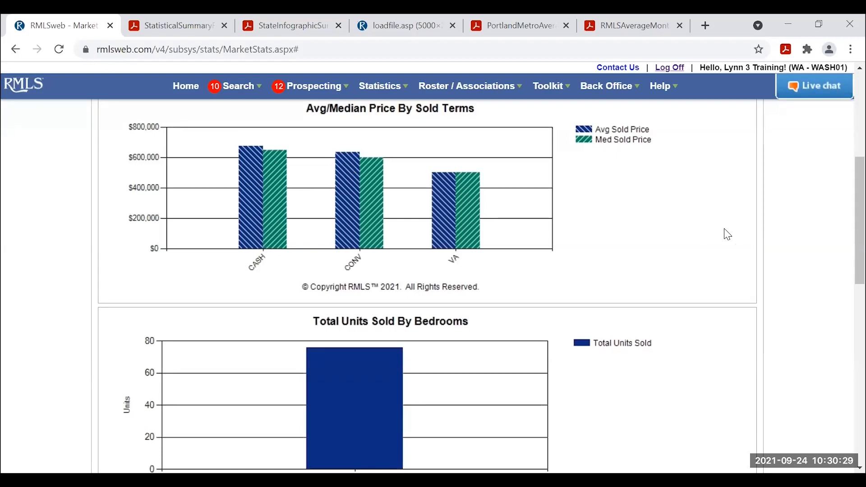
scroll(729, 234, down, 1)
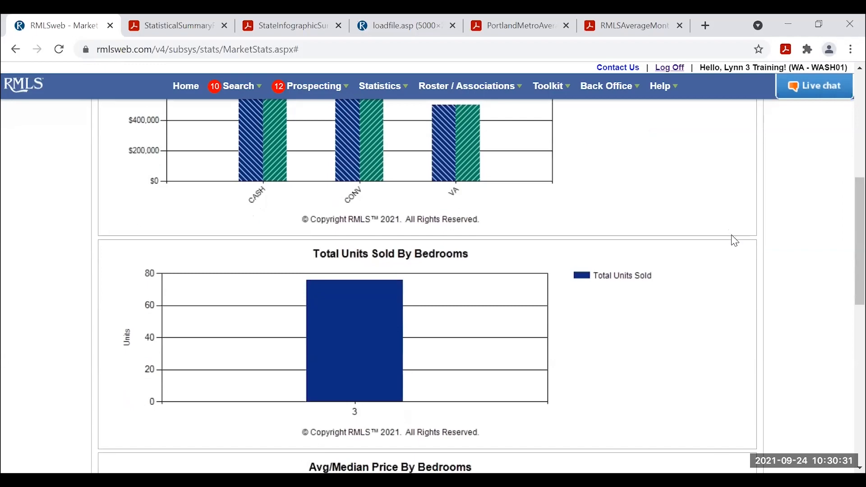
scroll(728, 238, down, 1)
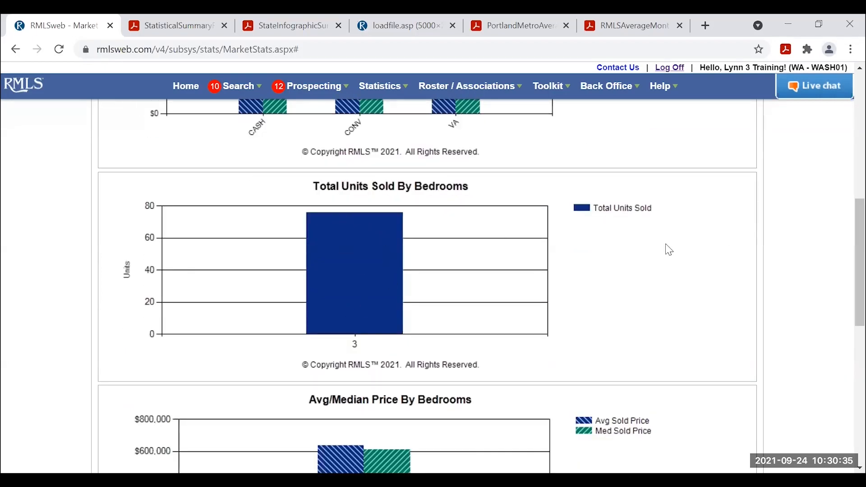
scroll(689, 232, down, 3)
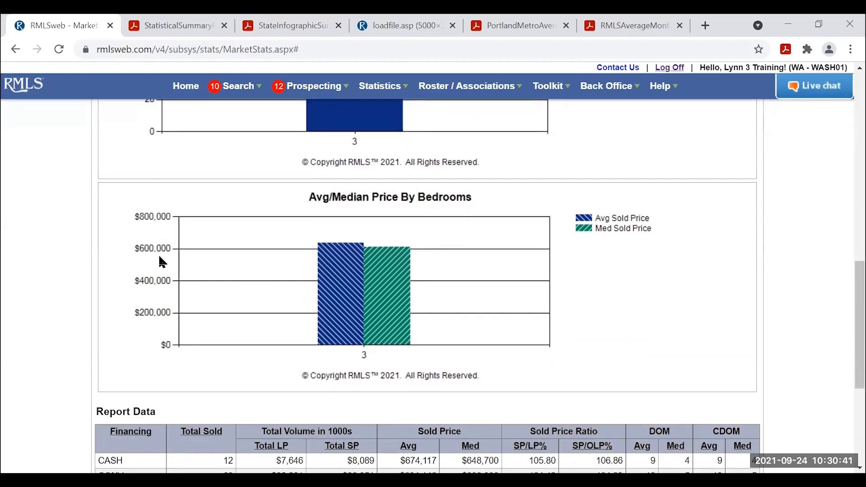
scroll(661, 218, down, 5)
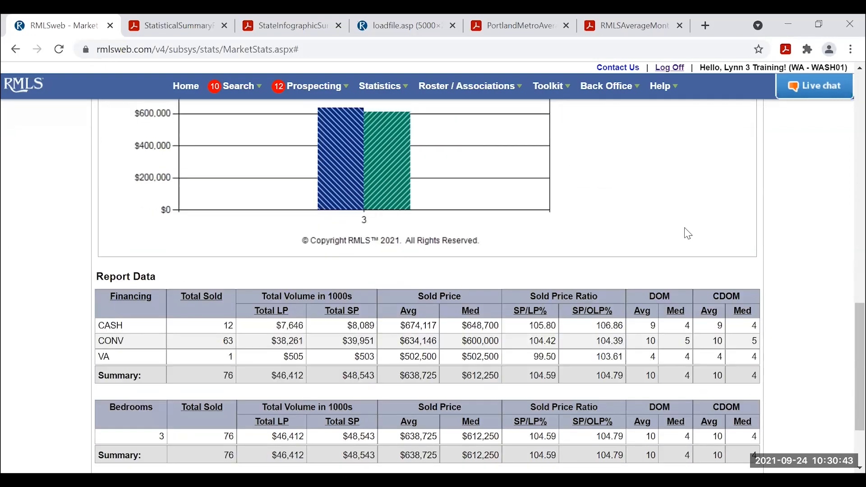
scroll(528, 282, down, 1)
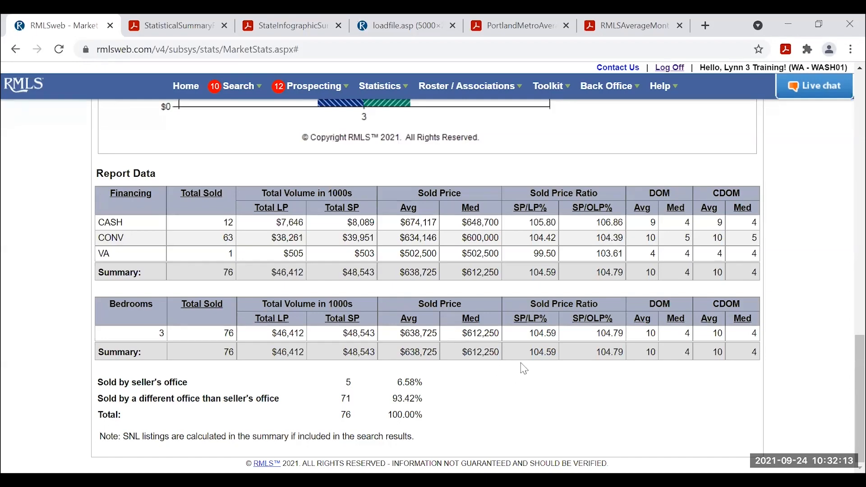
Reopen the search criteria and clear all the earlier filters.
scroll(596, 324, up, 15)
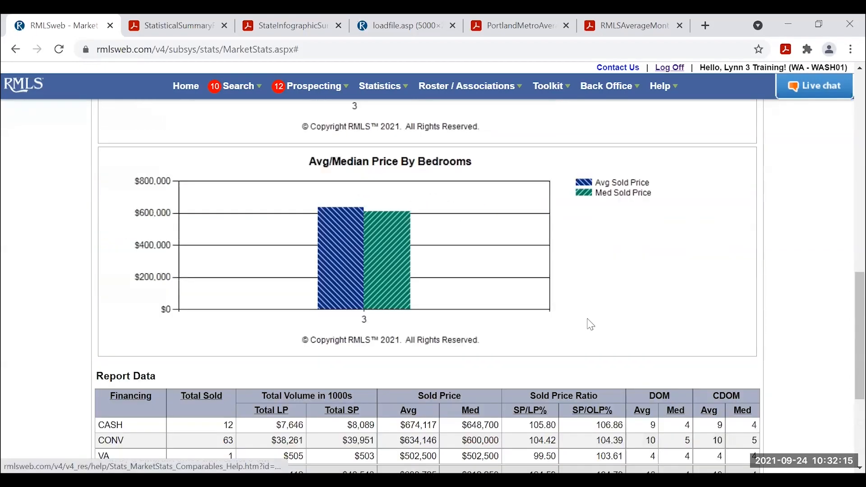
scroll(609, 326, up, 3)
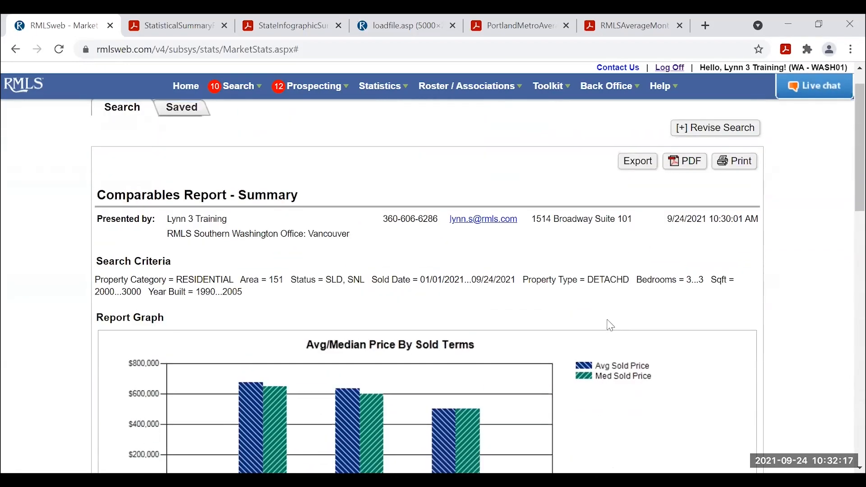
scroll(608, 326, down, 2)
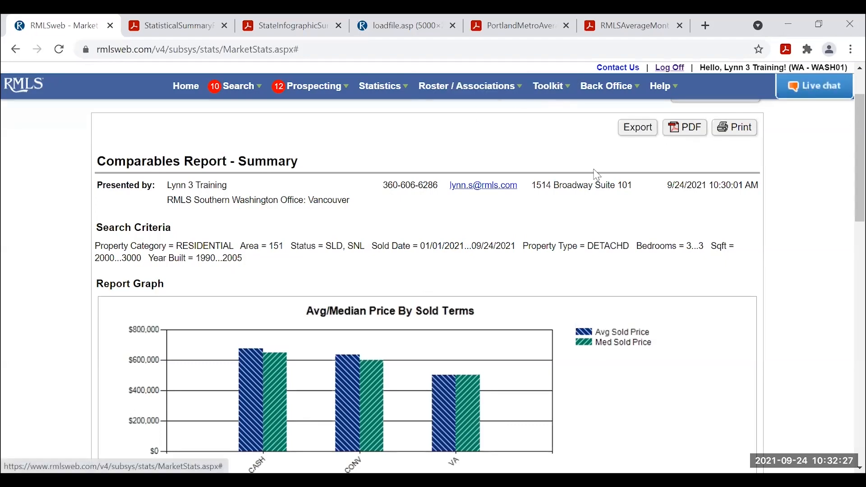
scroll(665, 189, up, 2)
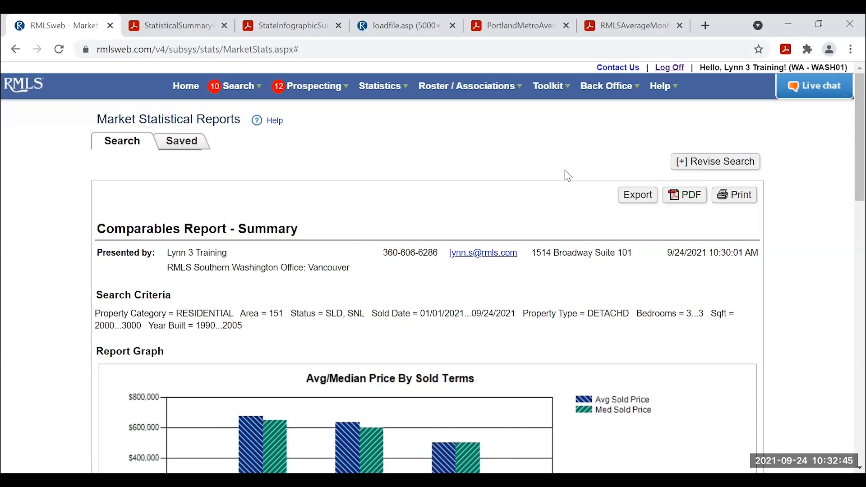
click(699, 163)
scroll(548, 215, down, 3)
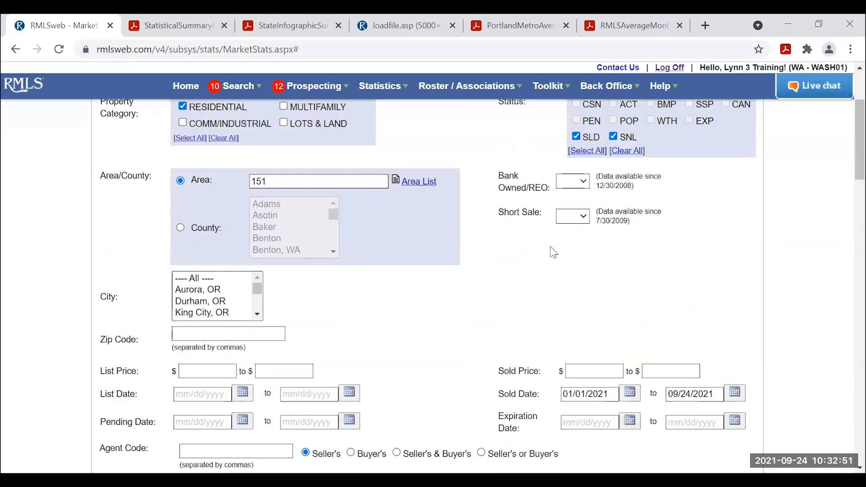
scroll(551, 252, down, 3)
scroll(492, 338, down, 3)
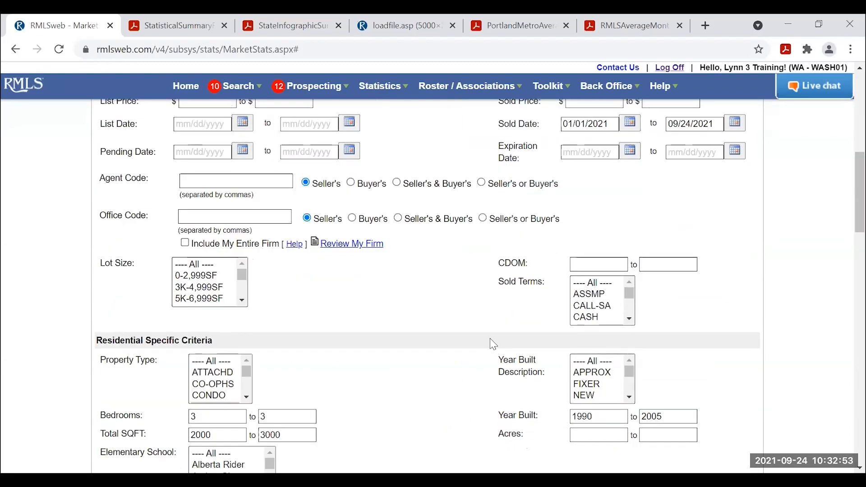
scroll(491, 343, up, 9)
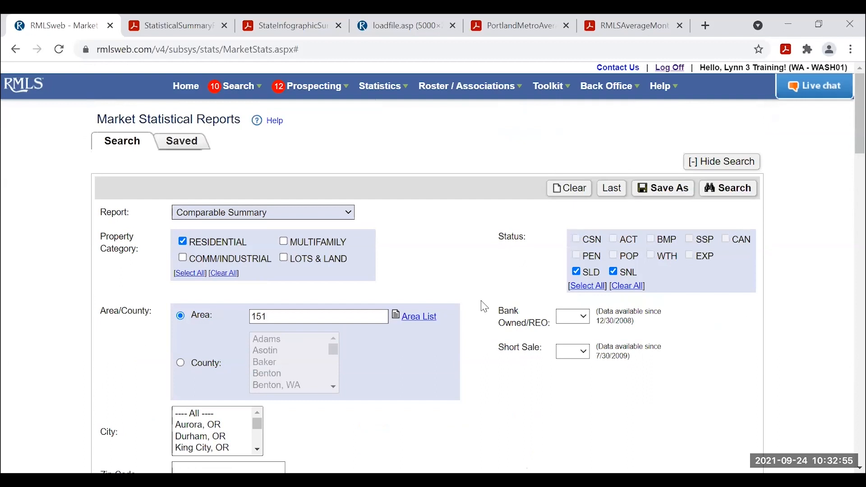
click(571, 188)
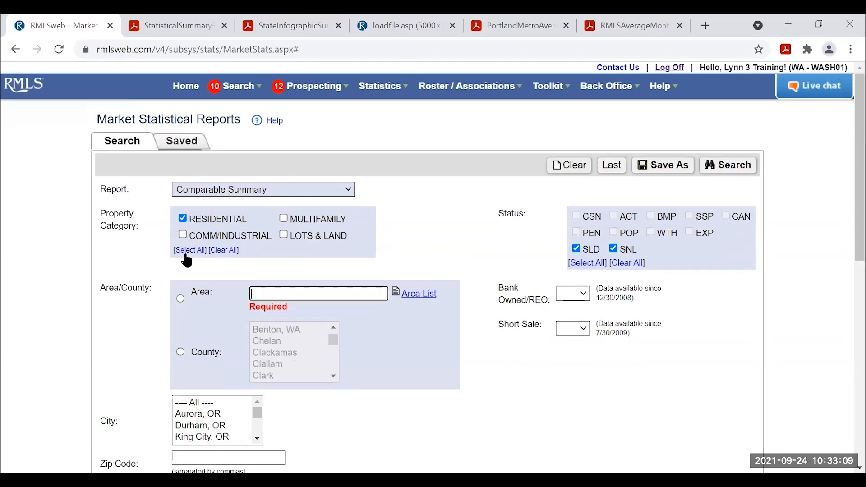
Filter the search by areas 141–152.
click(181, 300)
click(289, 293)
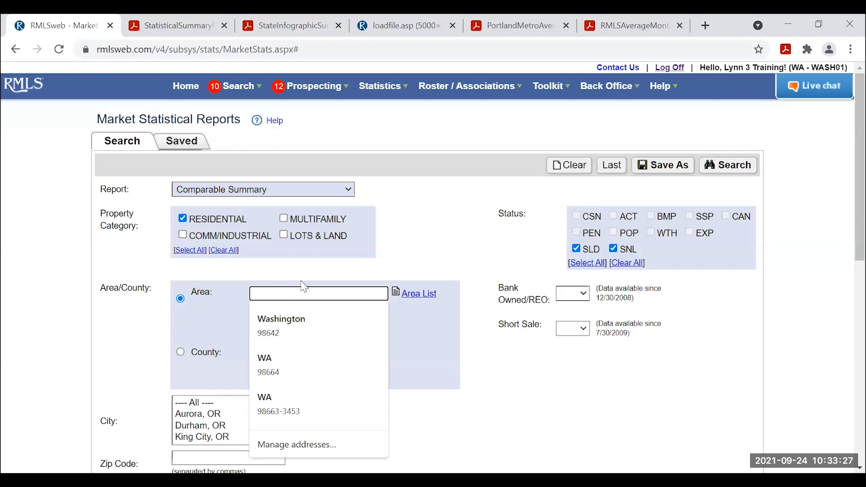
text(141-152)
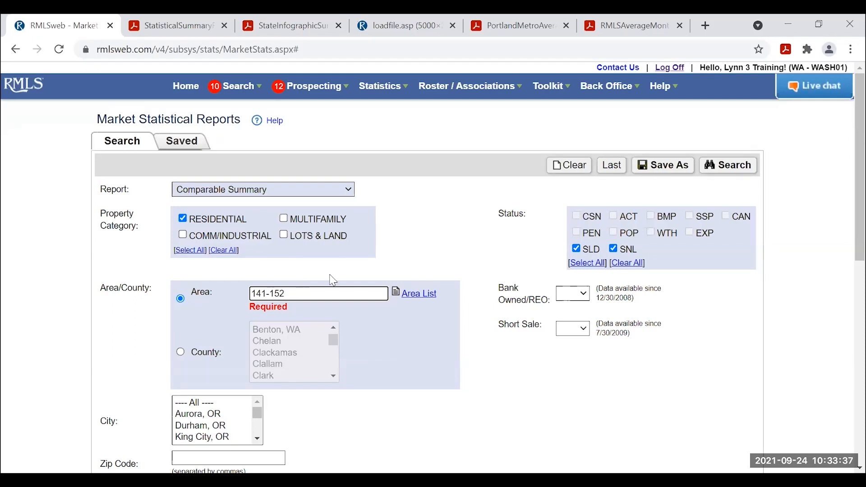
click(444, 206)
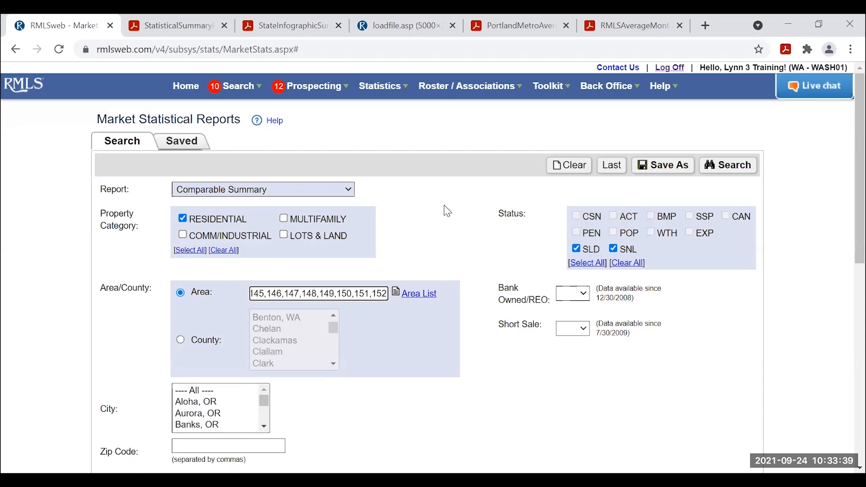
Set the Sold Date range from 1/1/2021 to 09/24/2021.
scroll(704, 299, down, 3)
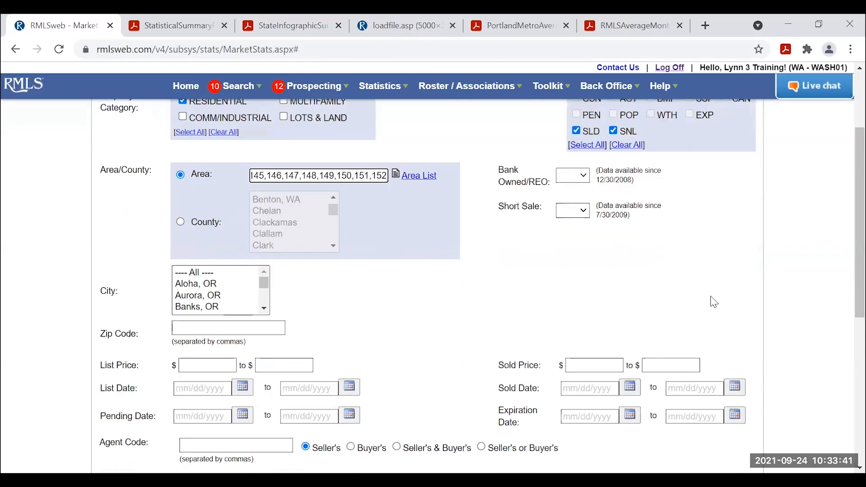
scroll(639, 286, down, 3)
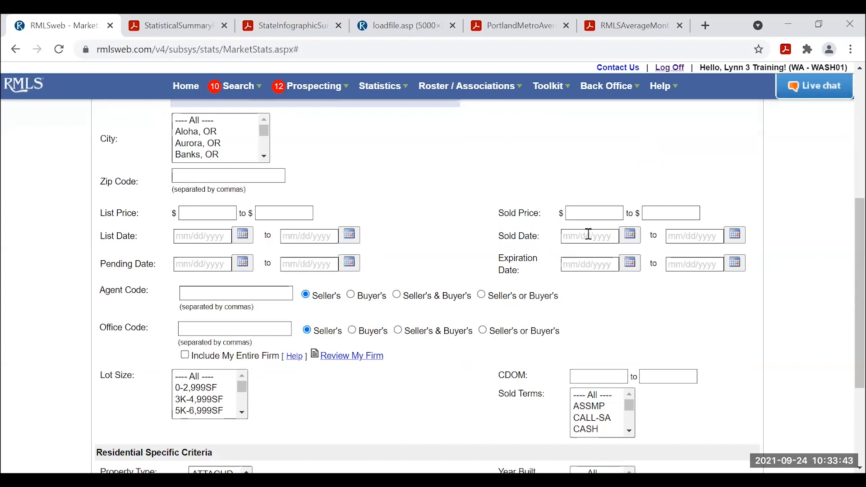
click(586, 233)
text(1/1/2021)
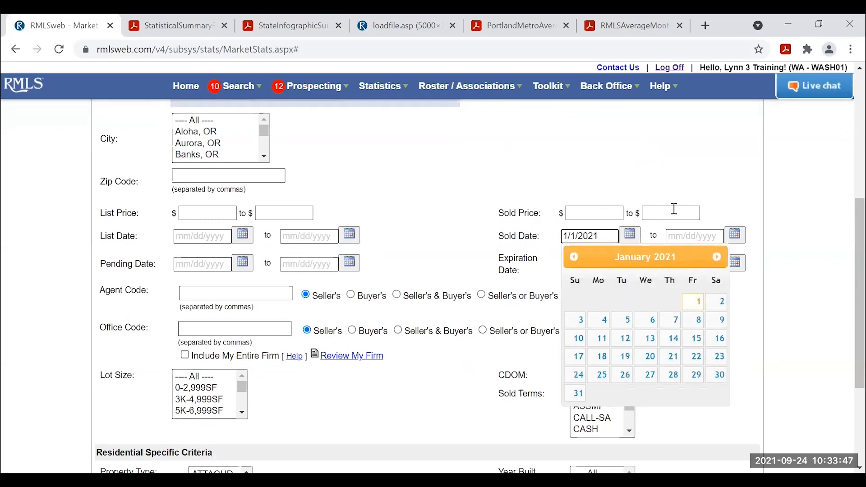
click(690, 240)
click(732, 236)
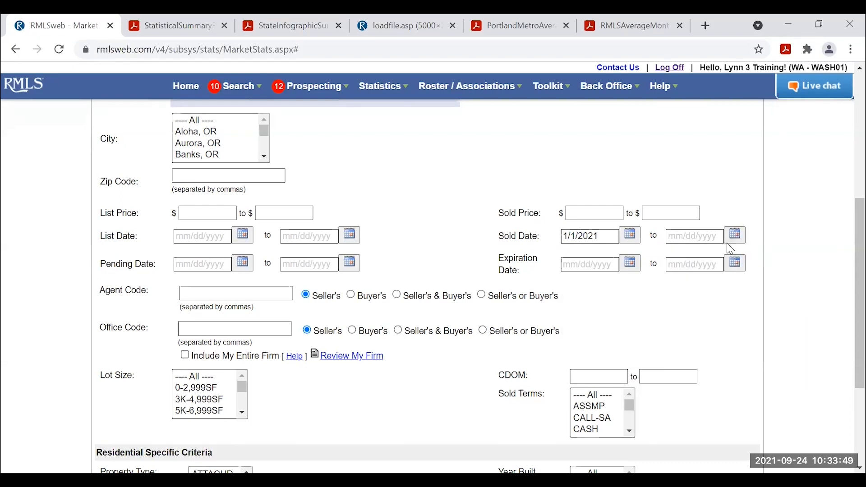
click(733, 236)
click(800, 359)
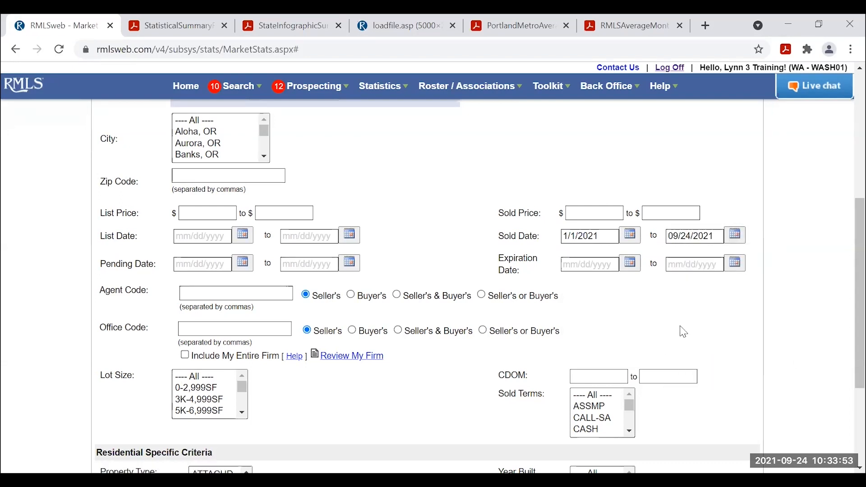
Run the comparables report with the new criteria.
scroll(712, 327, up, 3)
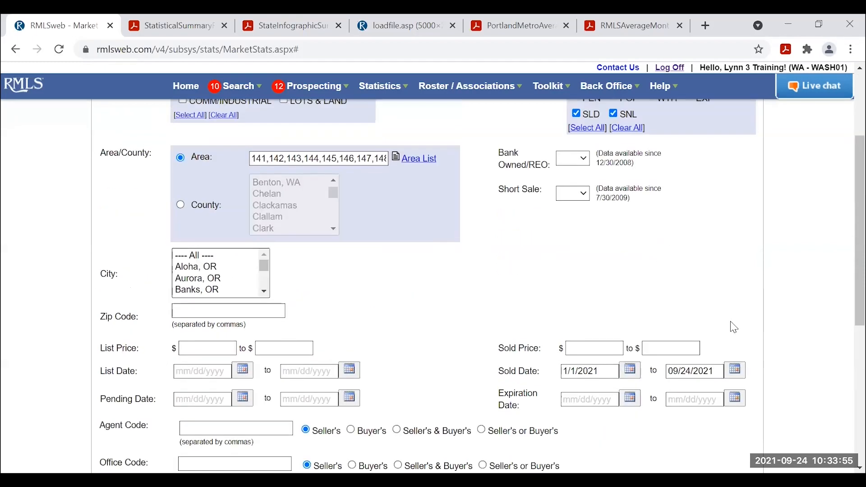
scroll(733, 327, up, 3)
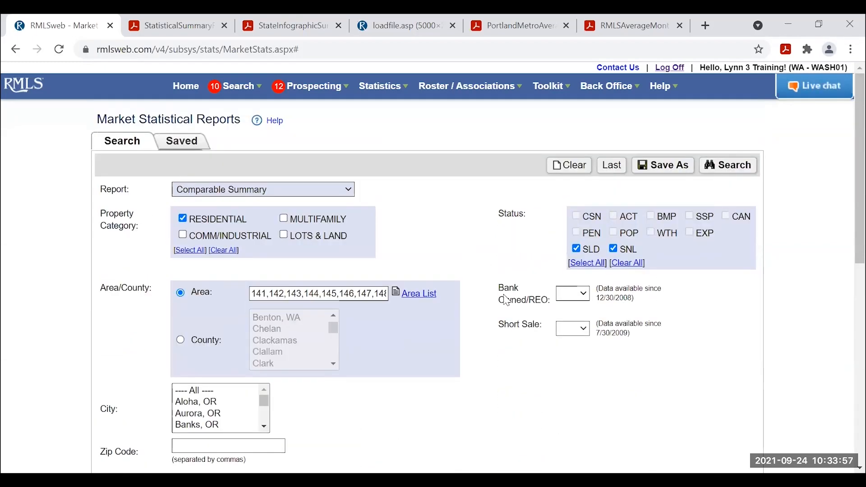
scroll(477, 319, down, 9)
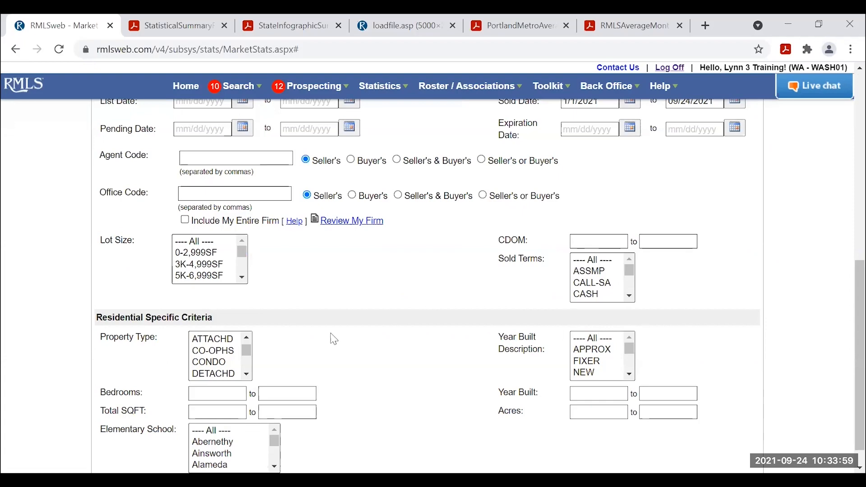
scroll(699, 274, up, 8)
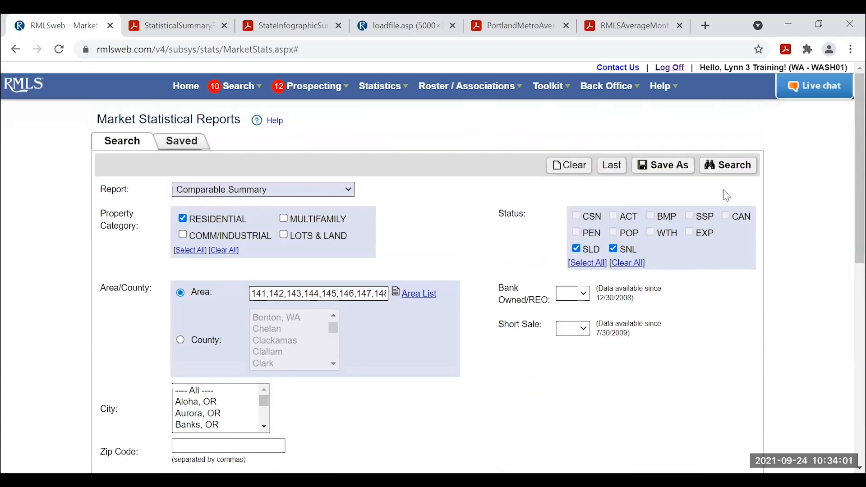
click(728, 165)
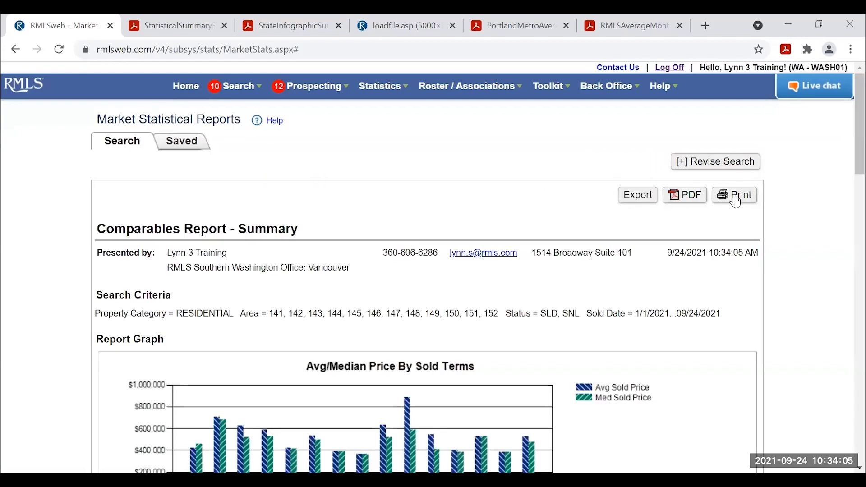
scroll(766, 248, down, 13)
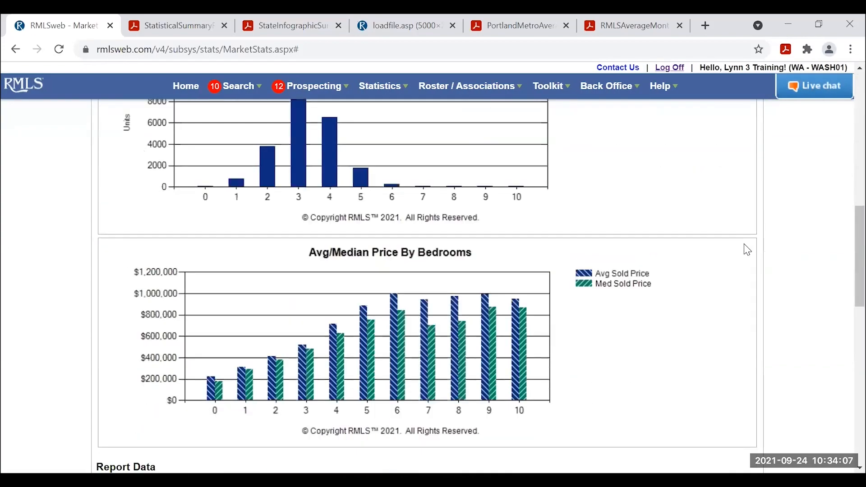
scroll(748, 250, down, 9)
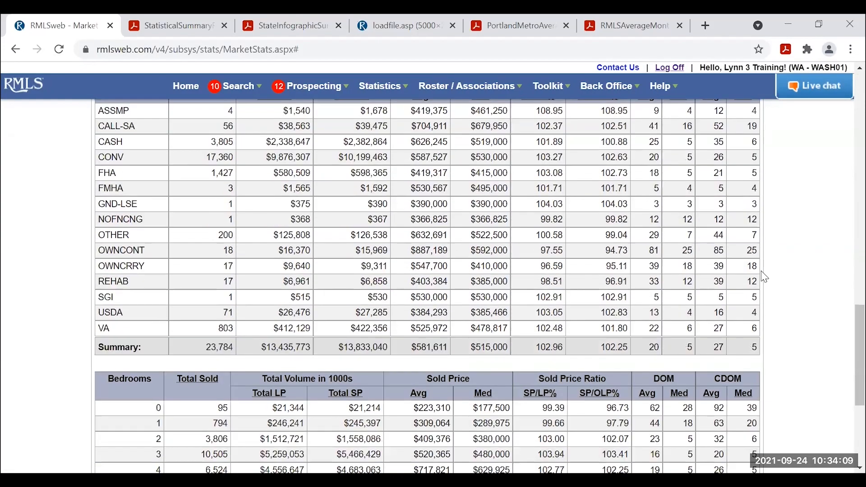
scroll(766, 277, down, 2)
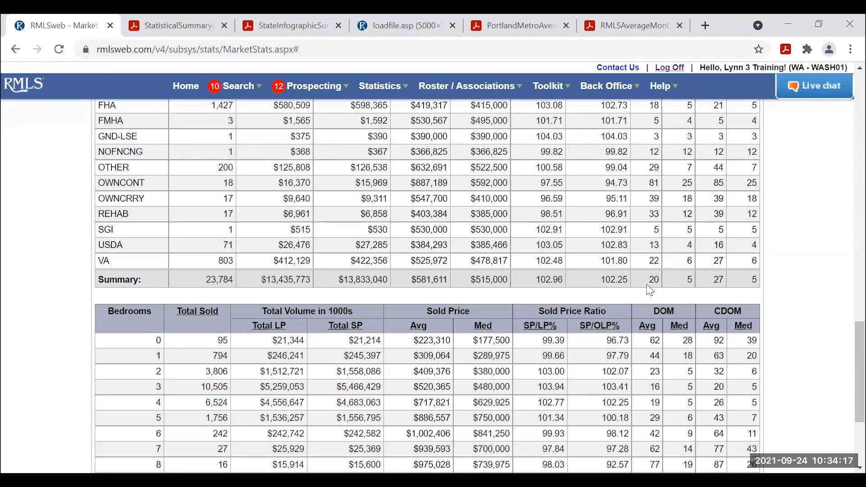
scroll(651, 288, up, 3)
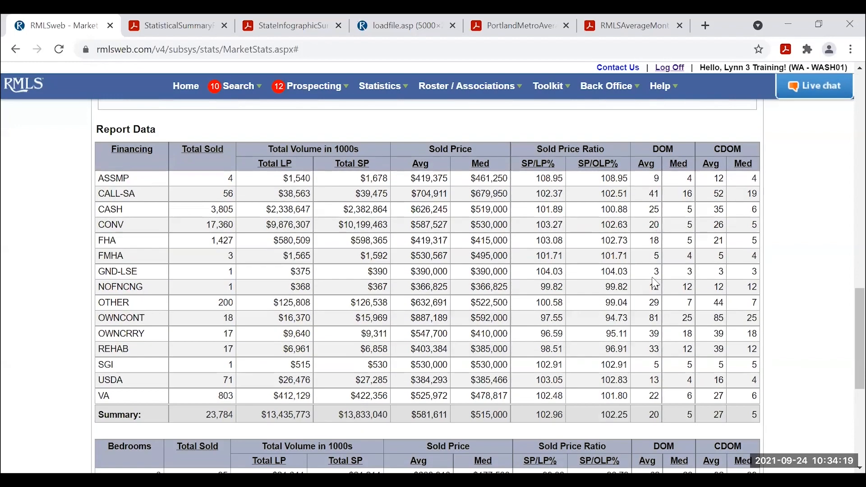
scroll(655, 284, down, 2)
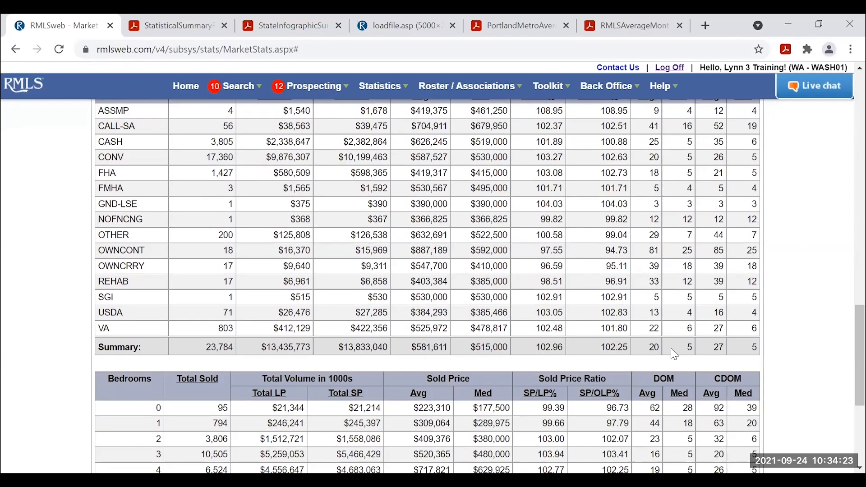
scroll(690, 355, up, 3)
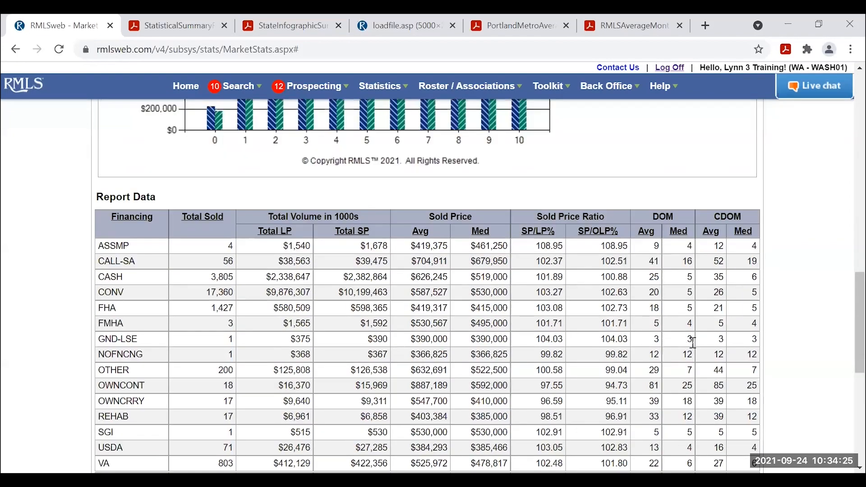
scroll(693, 343, up, 20)
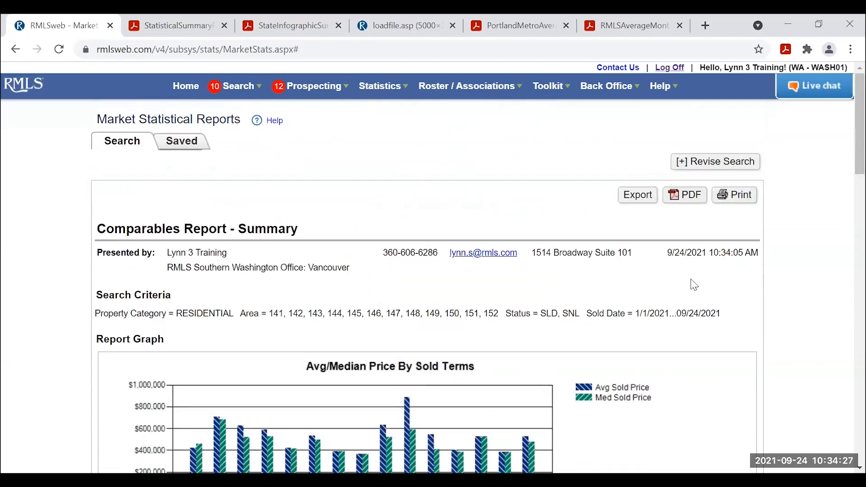
Reopen the search criteria and enter a listing office code in the Office Code field.
click(695, 162)
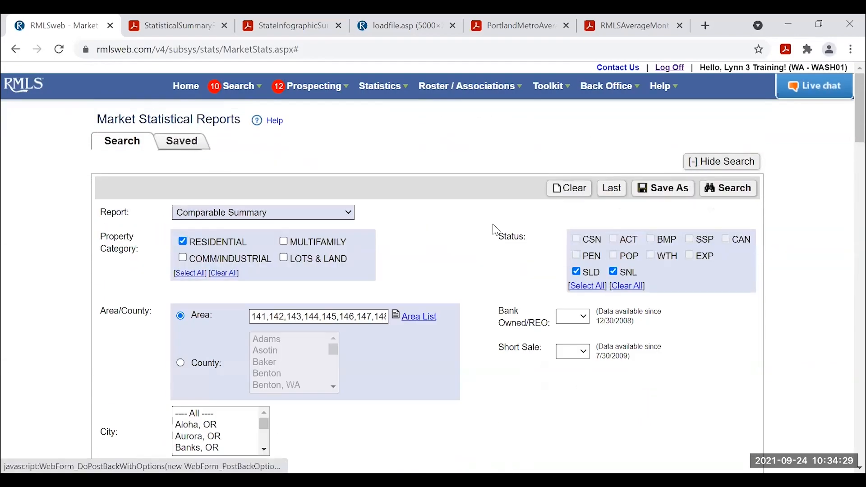
scroll(728, 358, down, 3)
scroll(727, 354, down, 3)
scroll(681, 342, down, 2)
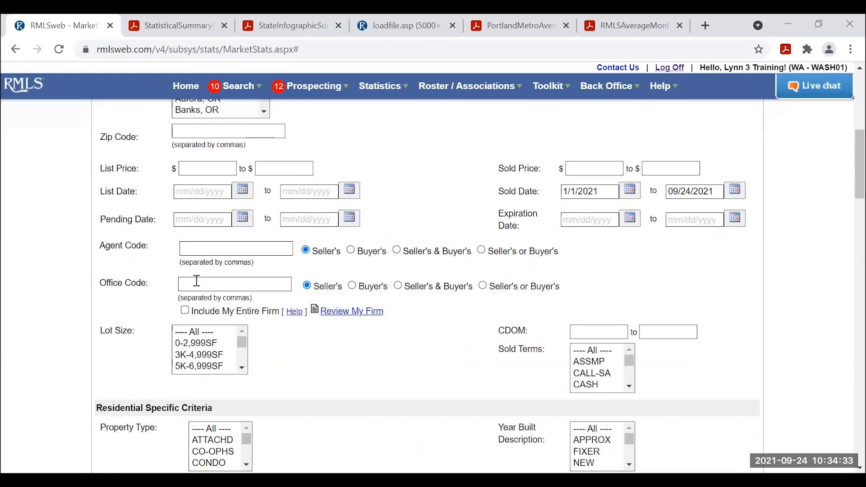
click(191, 282)
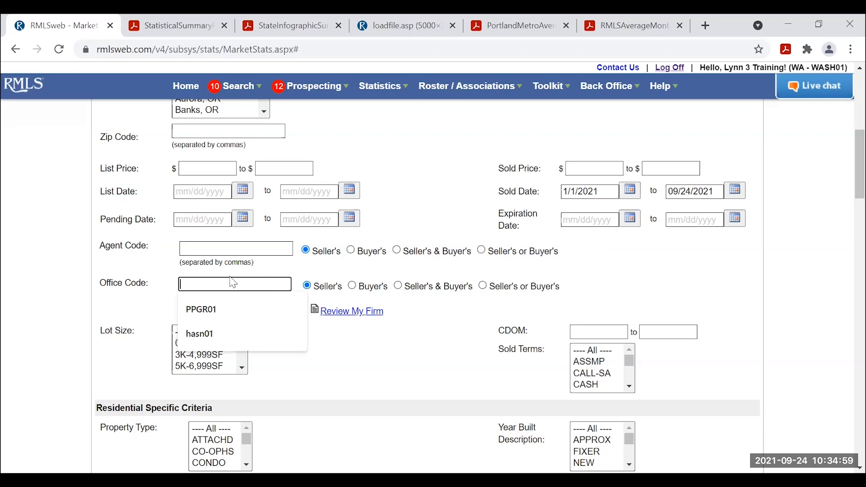
text(sold02)
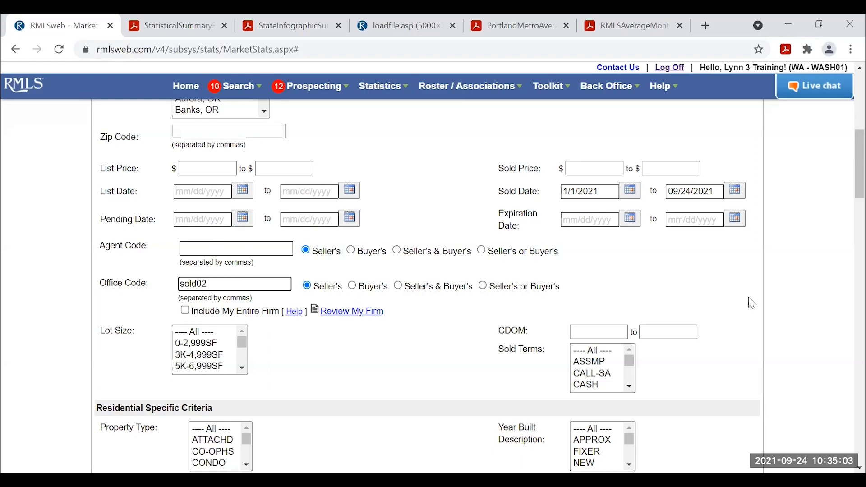
scroll(677, 275, up, 6)
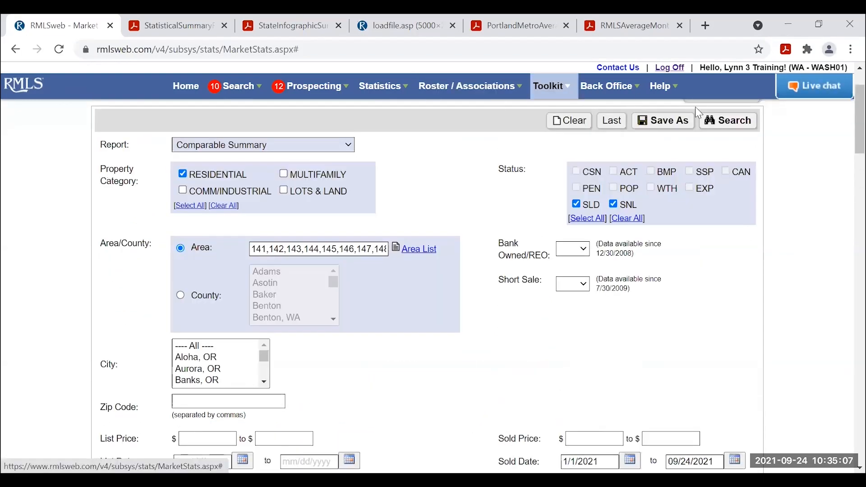
scroll(833, 176, up, 2)
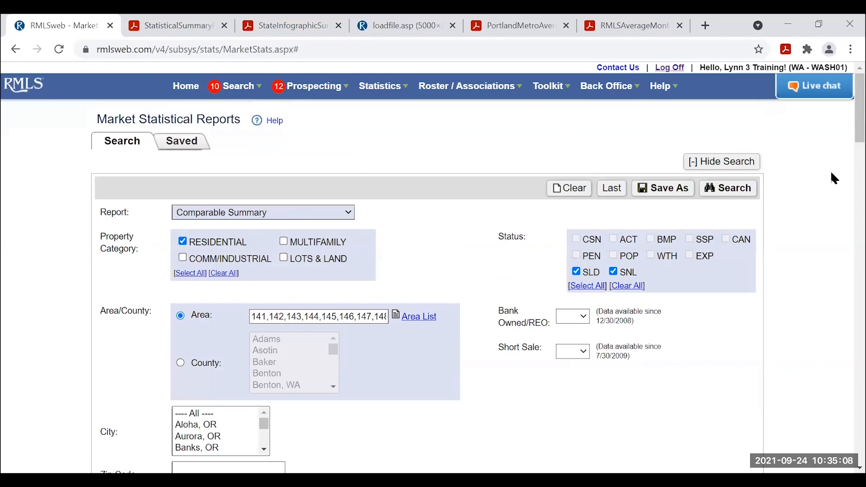
Run the office-filtered report, which shows 4 sales averaging $623,975.
click(726, 189)
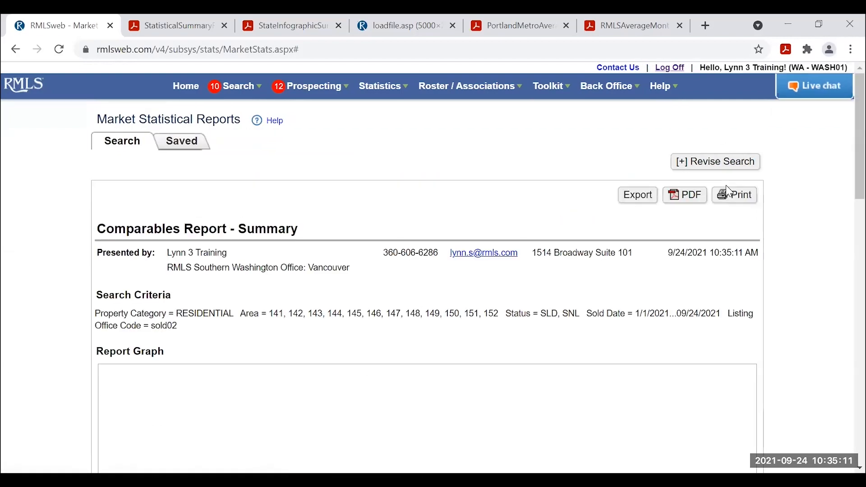
scroll(722, 234, down, 3)
scroll(729, 240, down, 12)
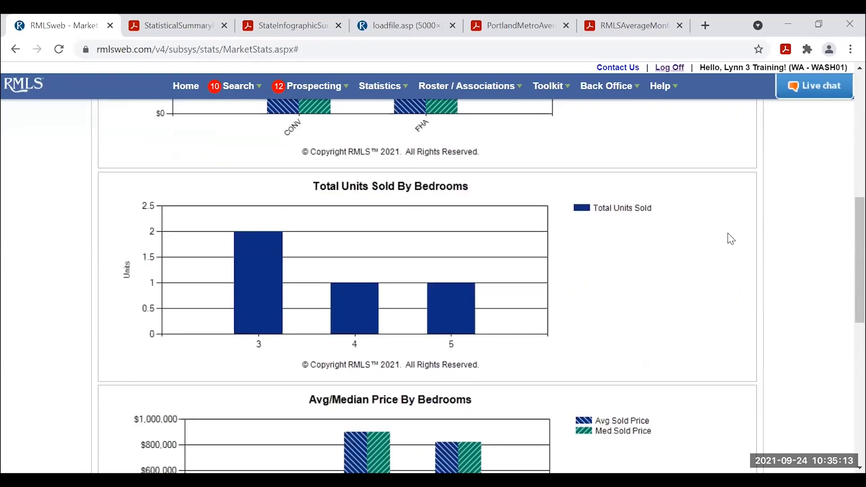
scroll(735, 240, down, 3)
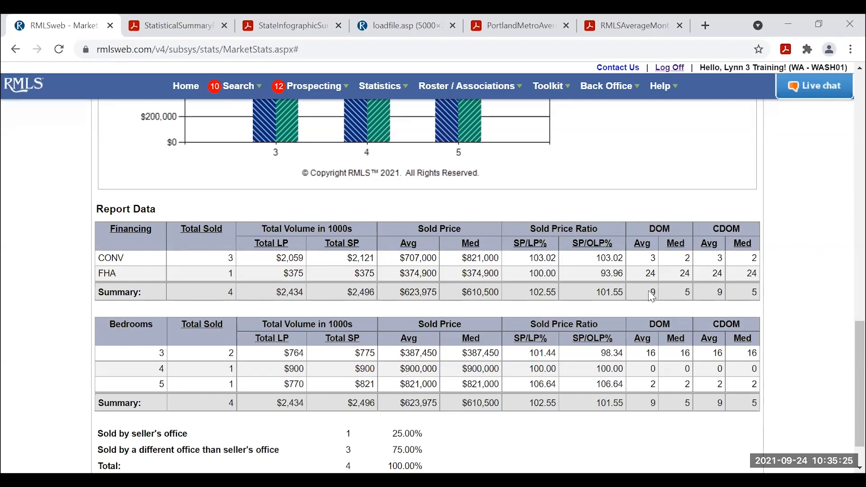
scroll(716, 288, up, 6)
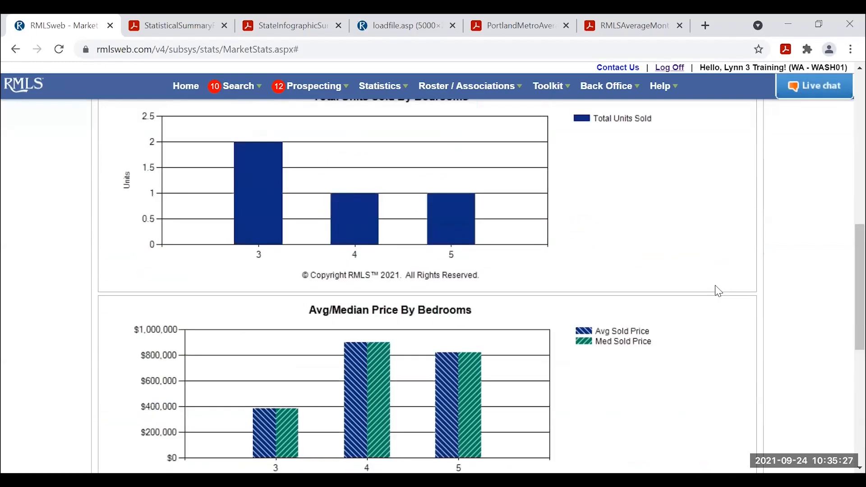
scroll(719, 291, up, 8)
Reopen the criteria and select the existing Office Code value.
click(694, 163)
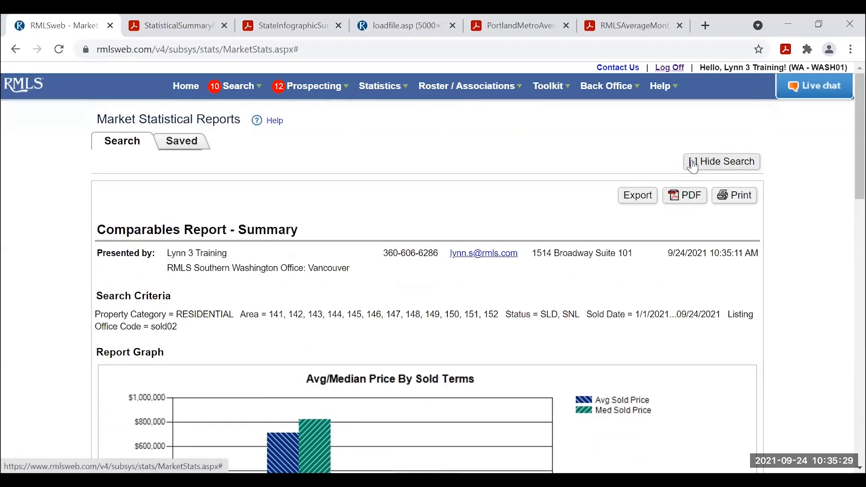
scroll(212, 219, down, 9)
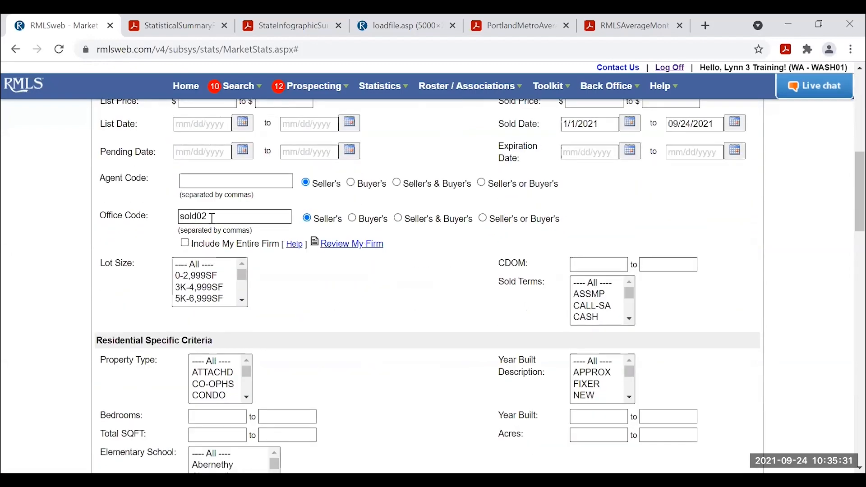
double_click(175, 219)
Replace the office code with a seller's agent code from the autofill suggestion.
key(BackSpace)
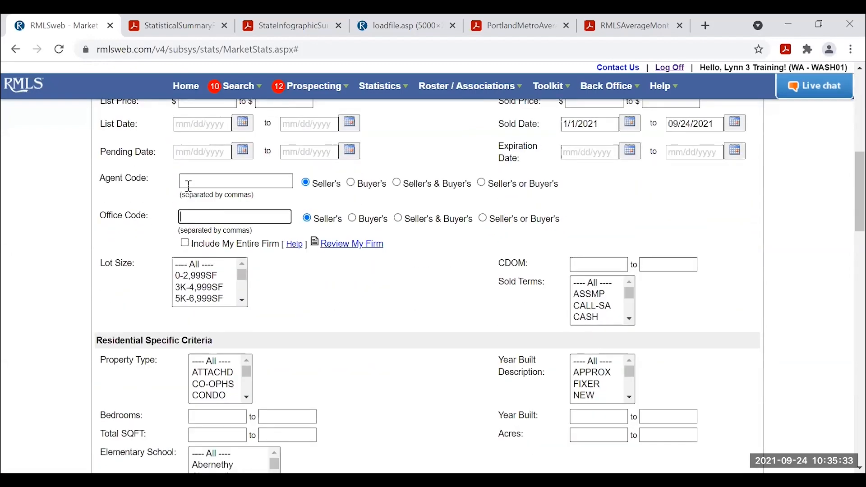
click(196, 177)
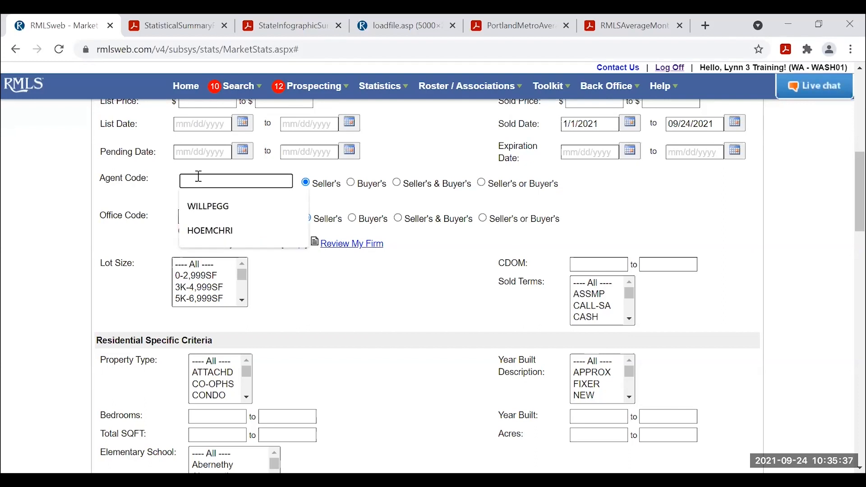
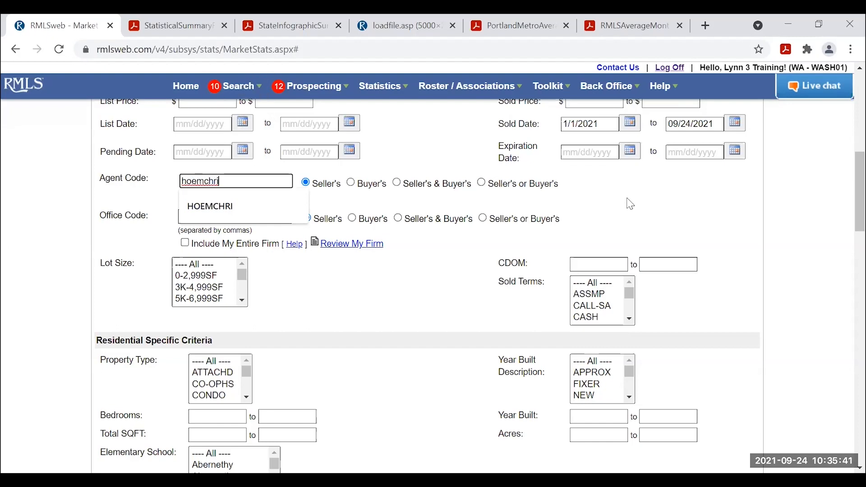
click(726, 201)
Rerun the report, again returning 4 sales averaging $623,975.
scroll(734, 202, up, 3)
scroll(738, 205, up, 6)
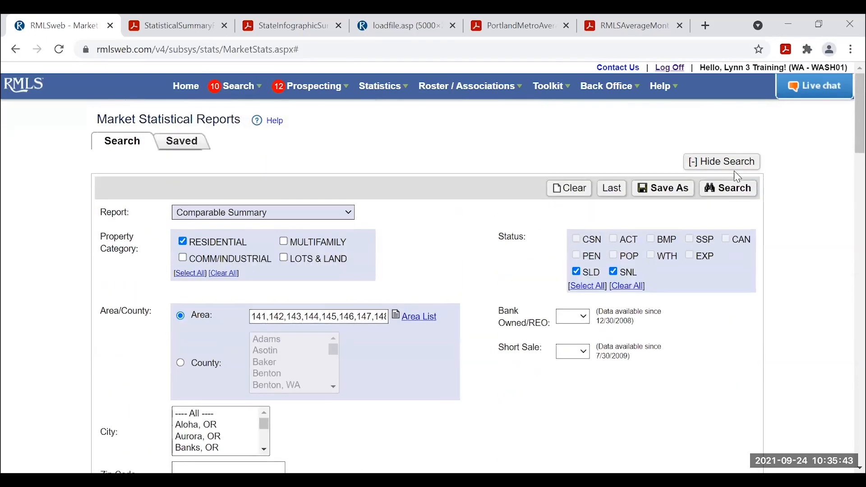
click(730, 188)
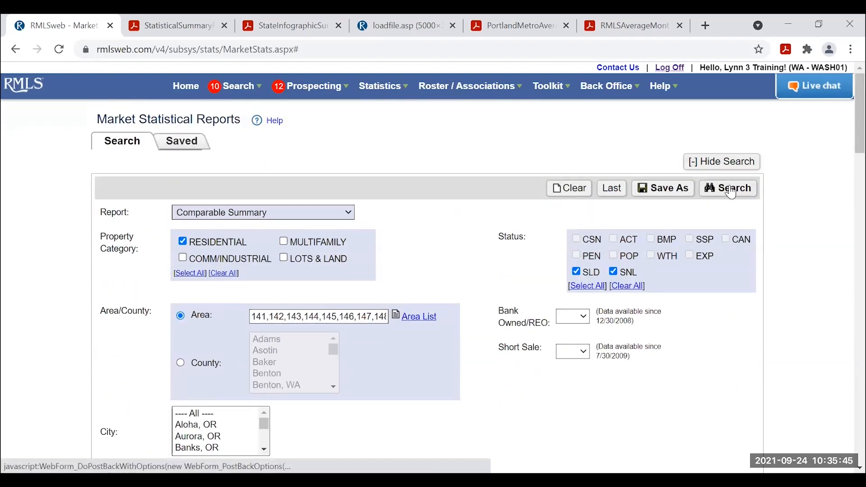
scroll(735, 329, down, 13)
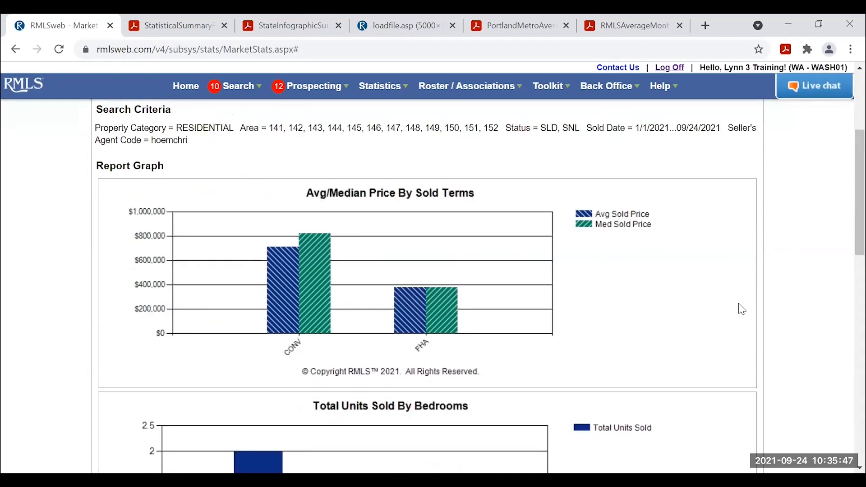
scroll(743, 310, down, 5)
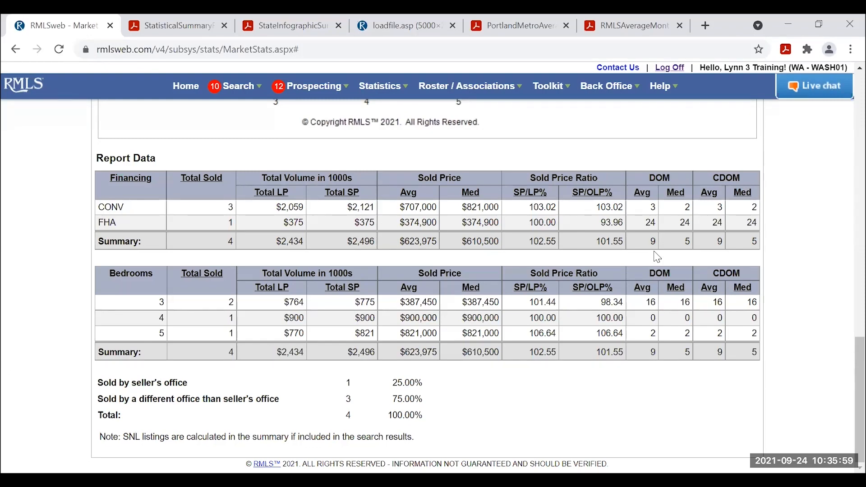
scroll(650, 255, up, 20)
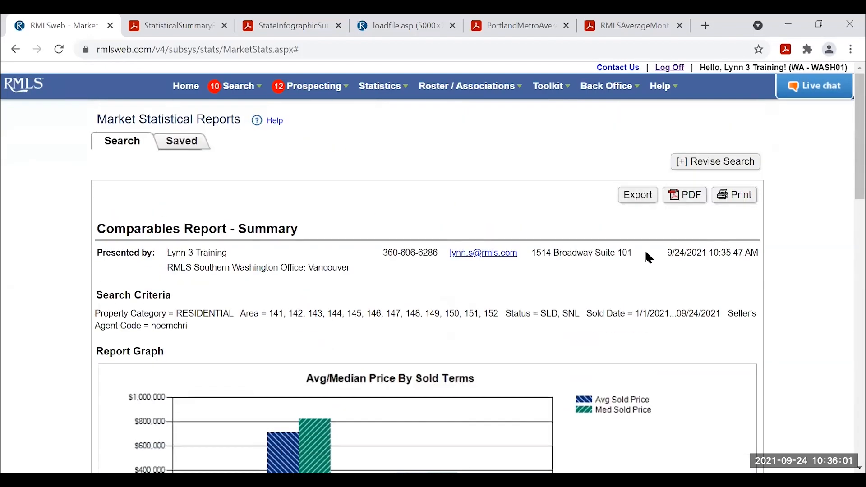
Set the report type to Dollar Value by Area.
click(695, 161)
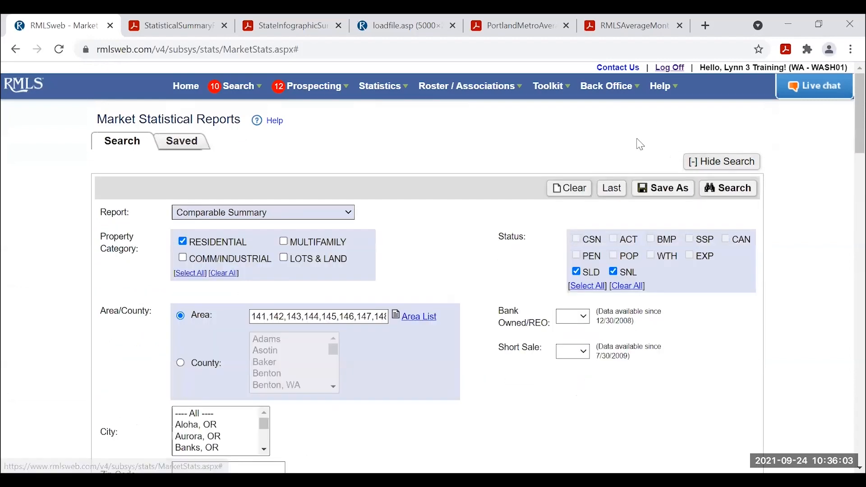
scroll(516, 169, down, 2)
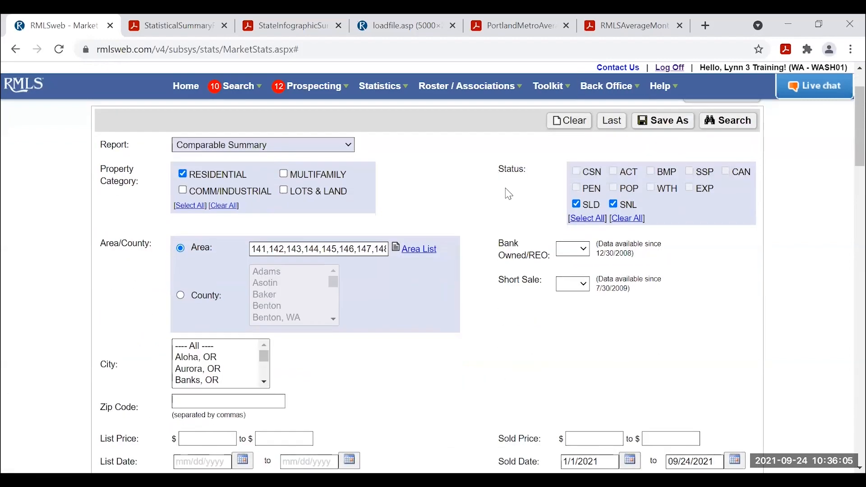
scroll(510, 197, up, 1)
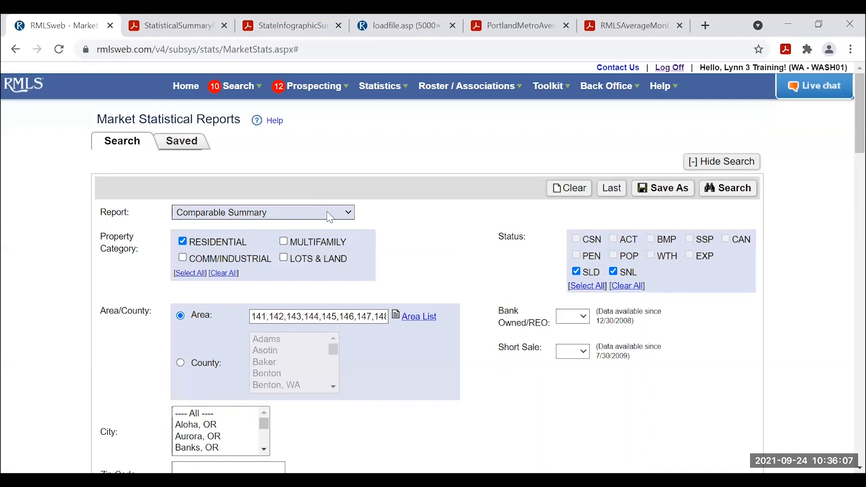
click(325, 216)
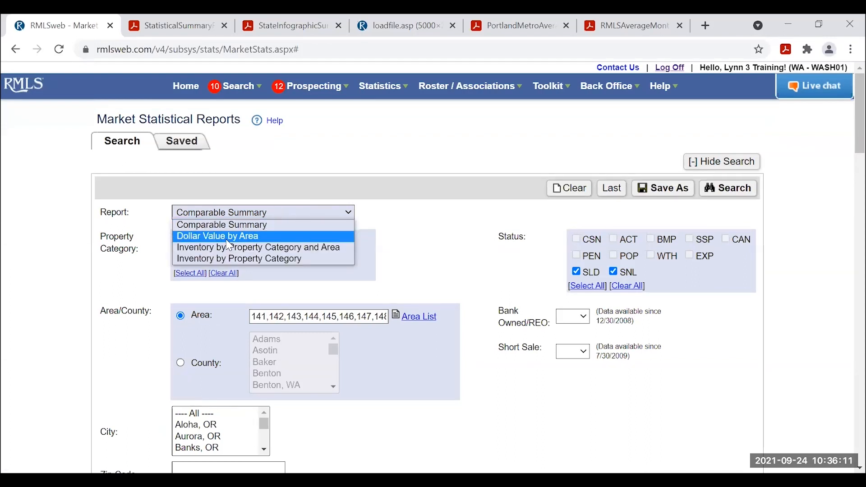
click(238, 239)
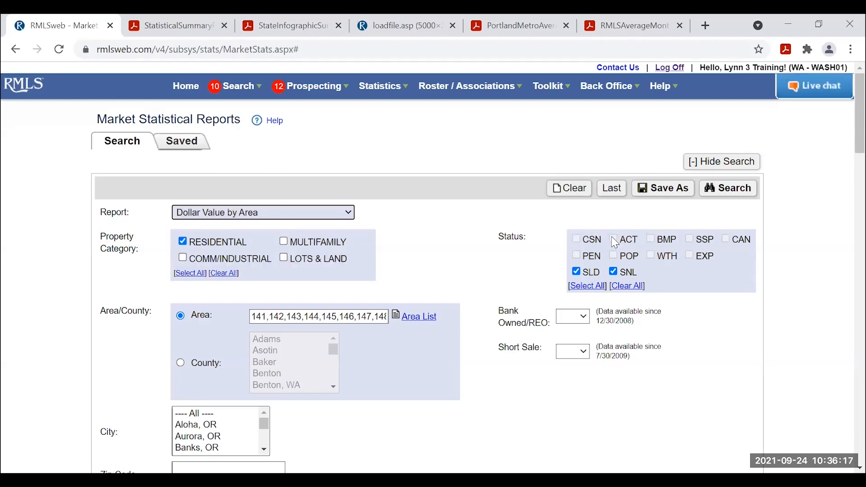
scroll(492, 237, down, 1)
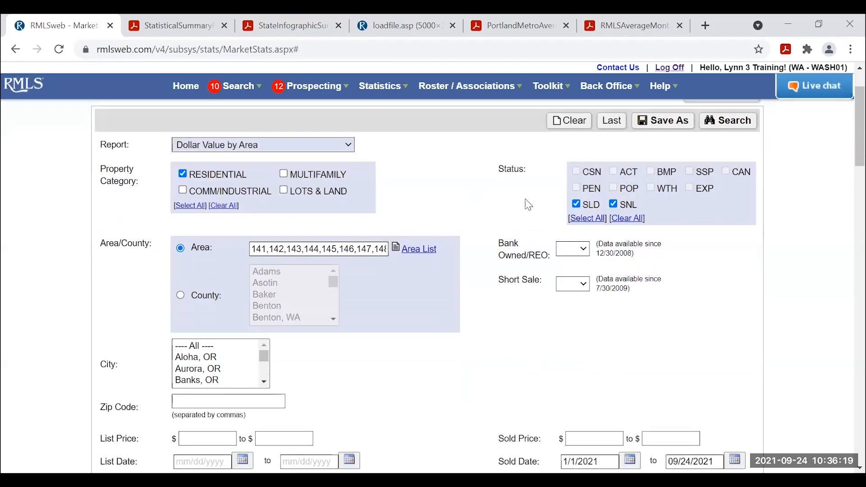
scroll(406, 180, up, 1)
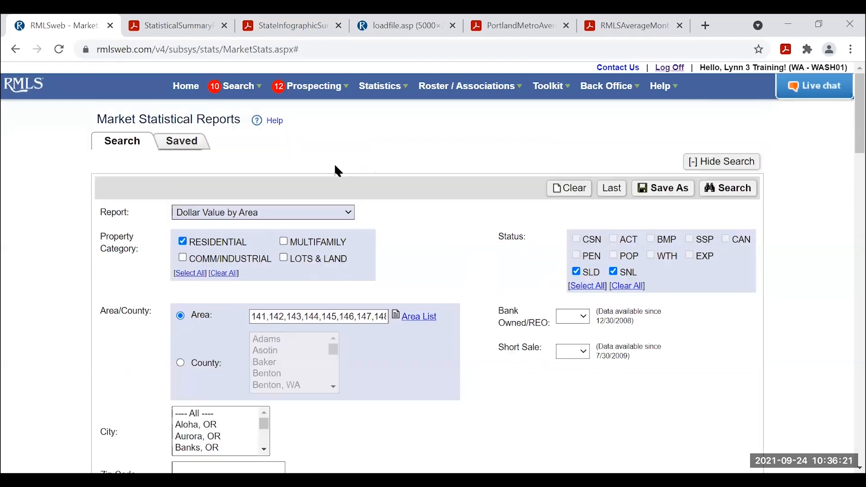
click(348, 213)
click(348, 247)
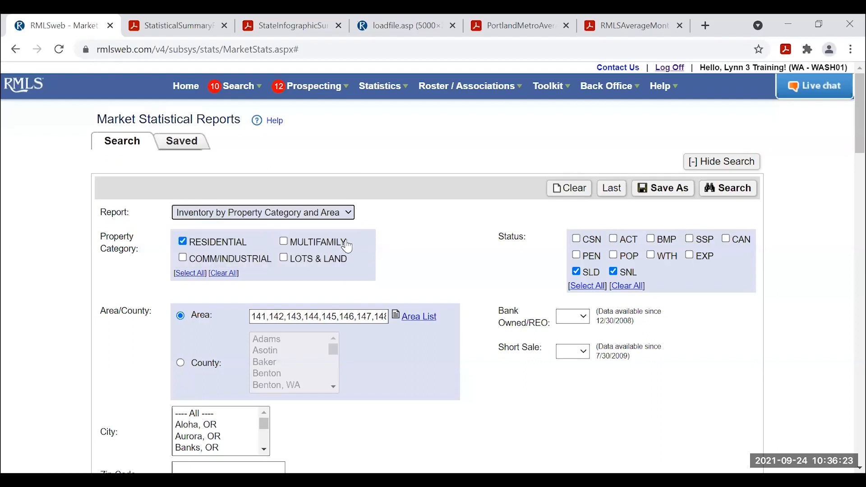
click(312, 214)
click(300, 236)
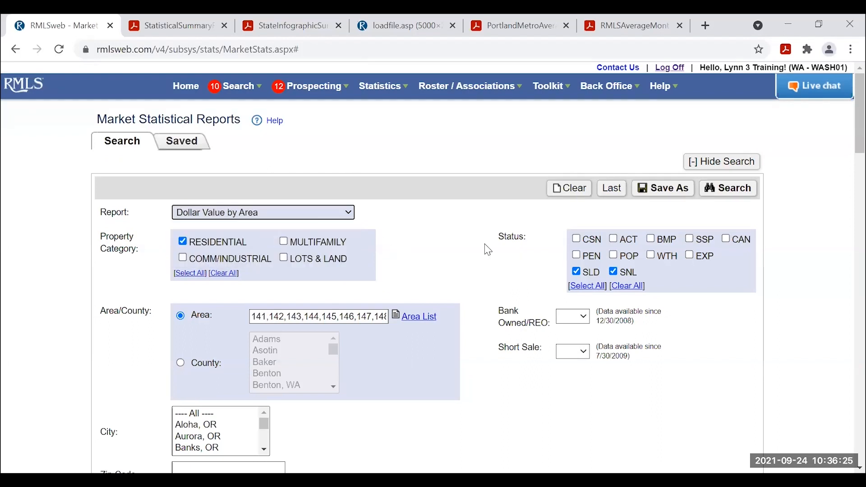
Add CSN, ACT, BMP and PEN to the selected listing statuses.
click(601, 244)
click(615, 239)
click(651, 239)
click(577, 272)
click(577, 255)
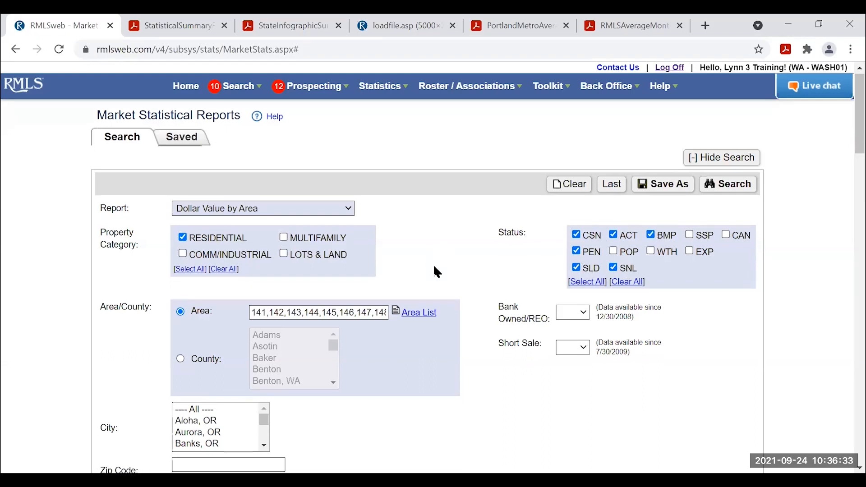
scroll(438, 270, down, 6)
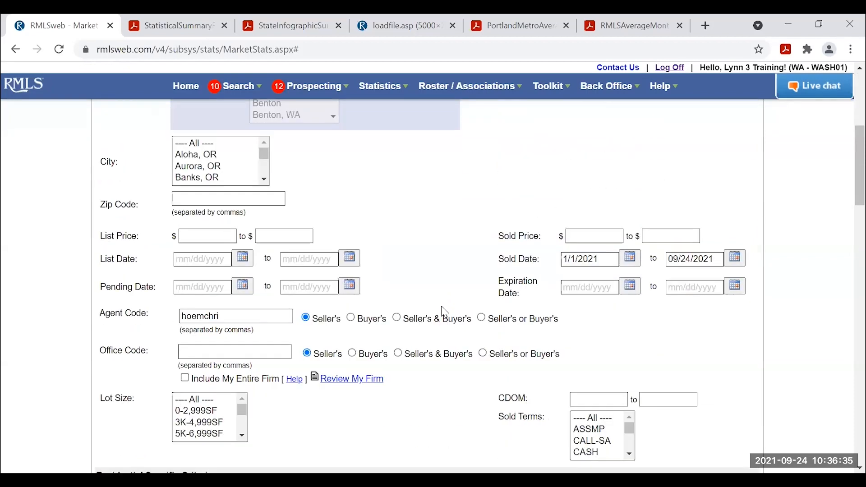
scroll(444, 311, down, 1)
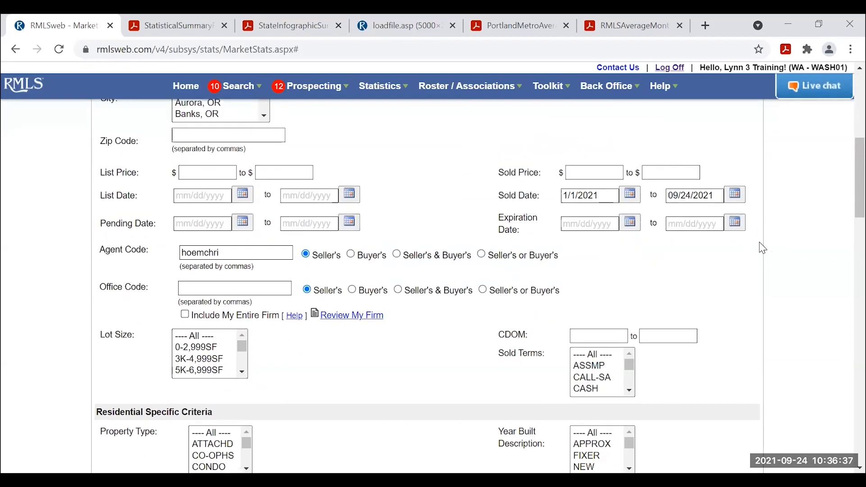
scroll(753, 247, up, 7)
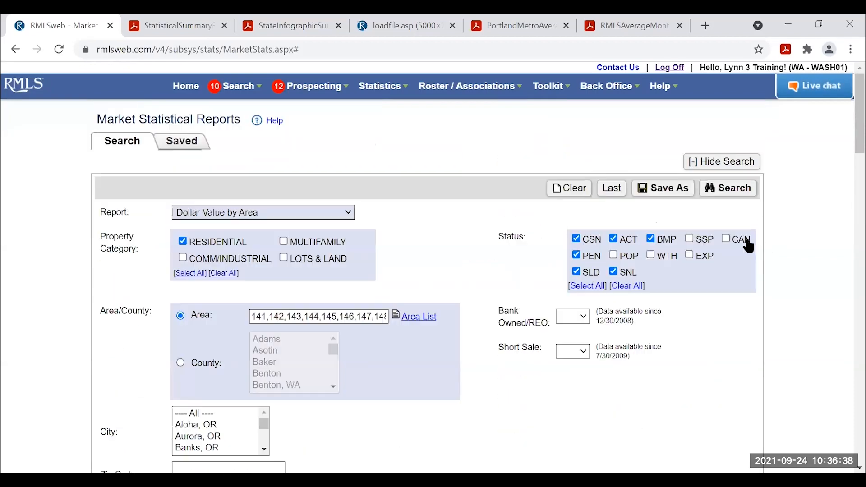
Run the Dollar Value by Area report, reloading after a stall; areas 143 and 147 total $2,496K.
click(725, 189)
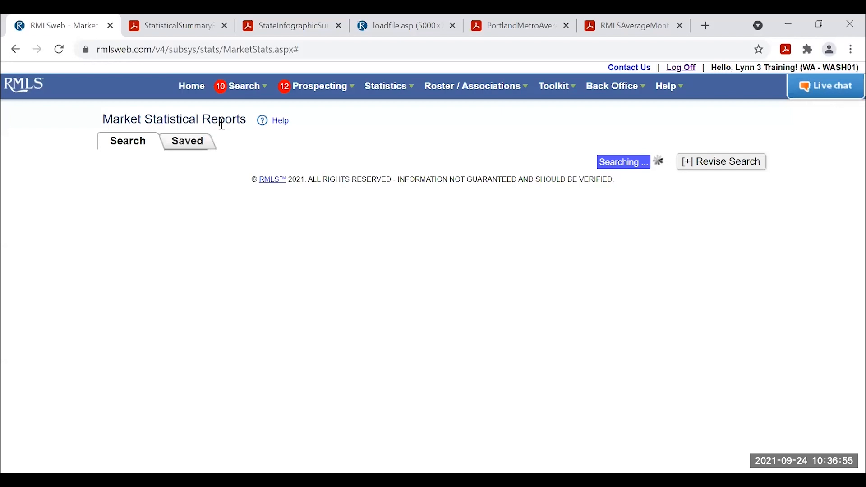
click(60, 51)
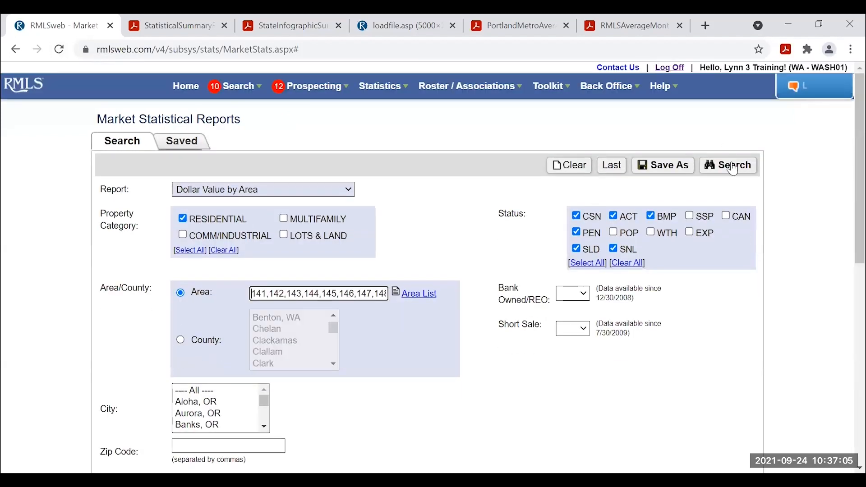
click(737, 167)
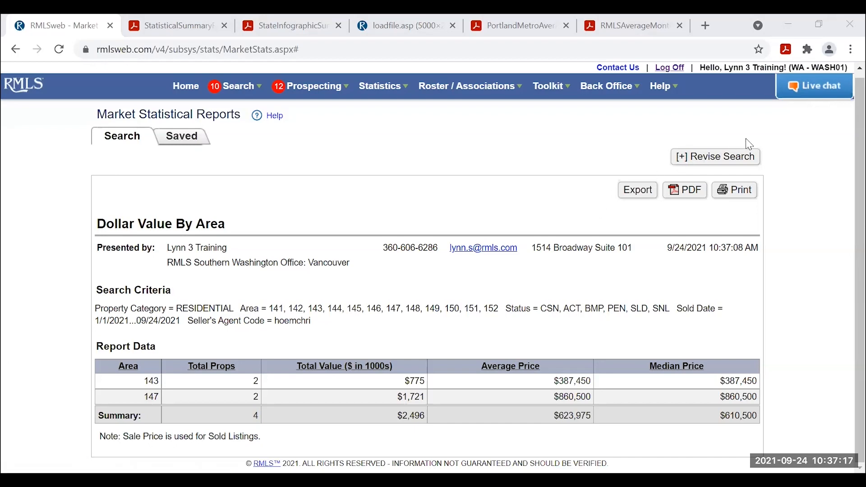
click(710, 167)
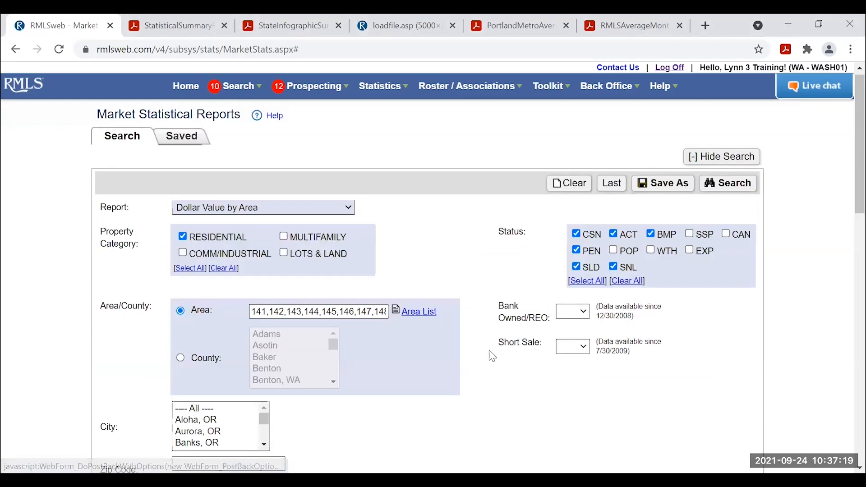
Delete the agent code from the search criteria.
scroll(399, 359, down, 6)
scroll(397, 355, up, 1)
drag(218, 313, 100, 307)
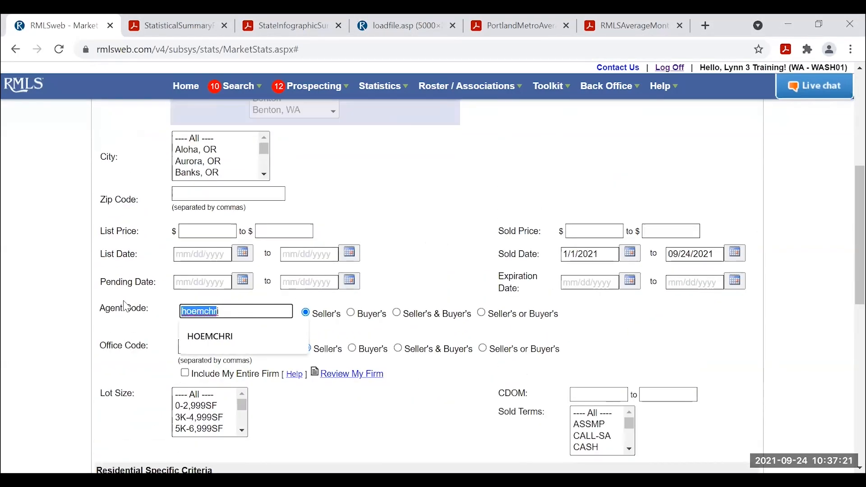
key(BackSpace)
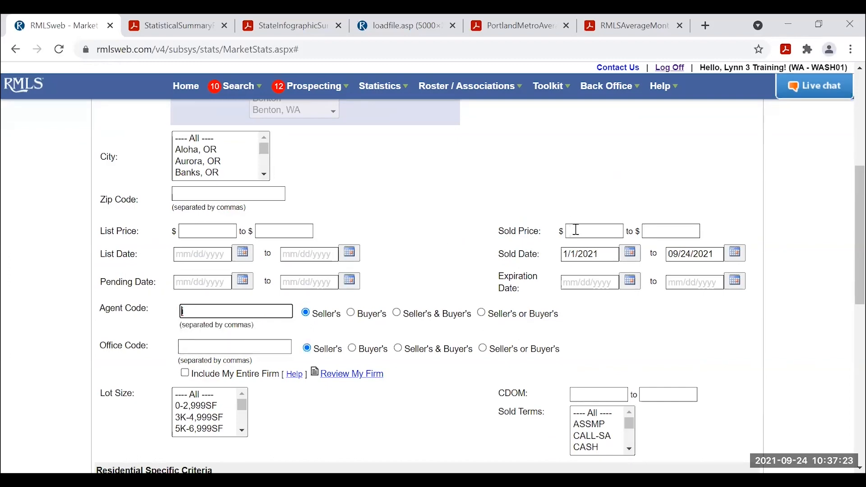
Rerun Dollar Value by Area for all areas 141–152 and reopen the criteria.
scroll(772, 204, up, 6)
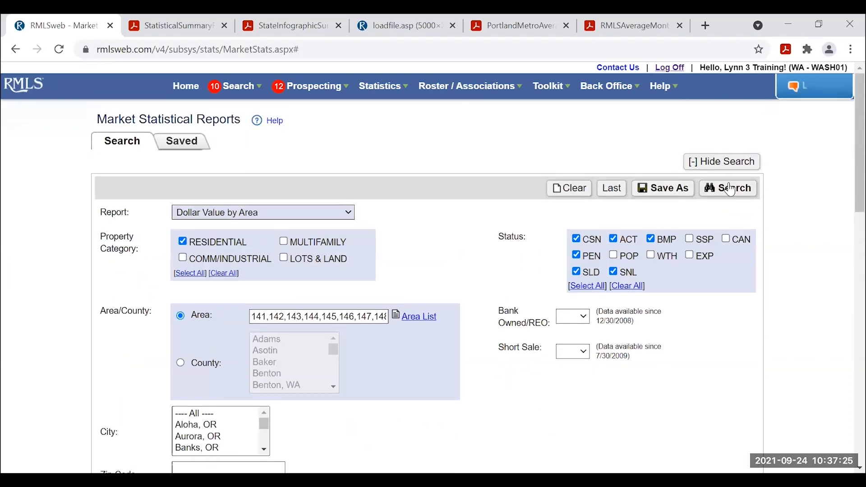
click(730, 190)
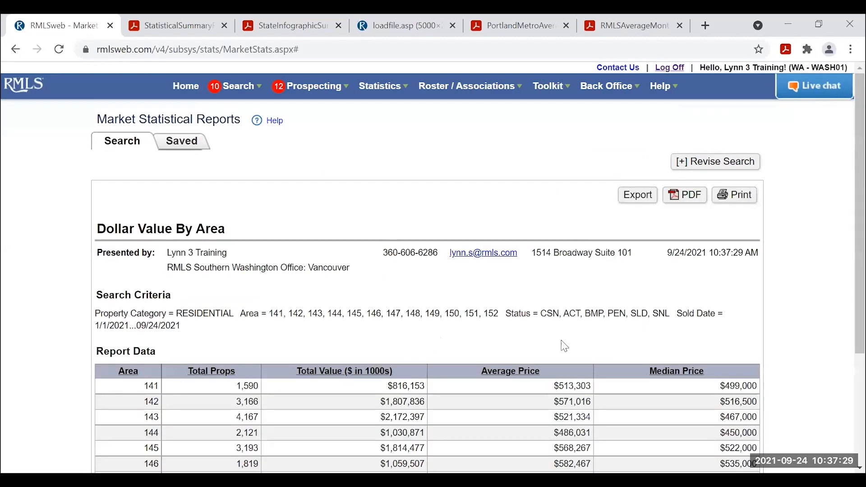
scroll(564, 345, down, 3)
scroll(585, 370, up, 2)
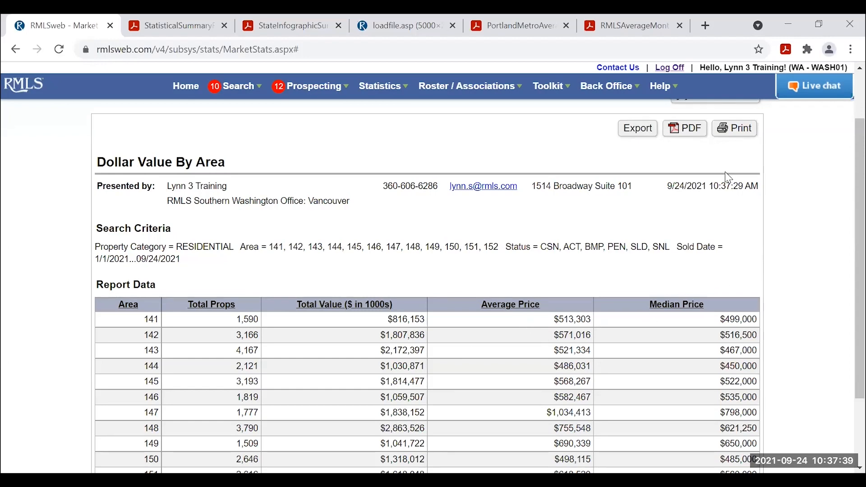
scroll(722, 180, up, 2)
click(709, 162)
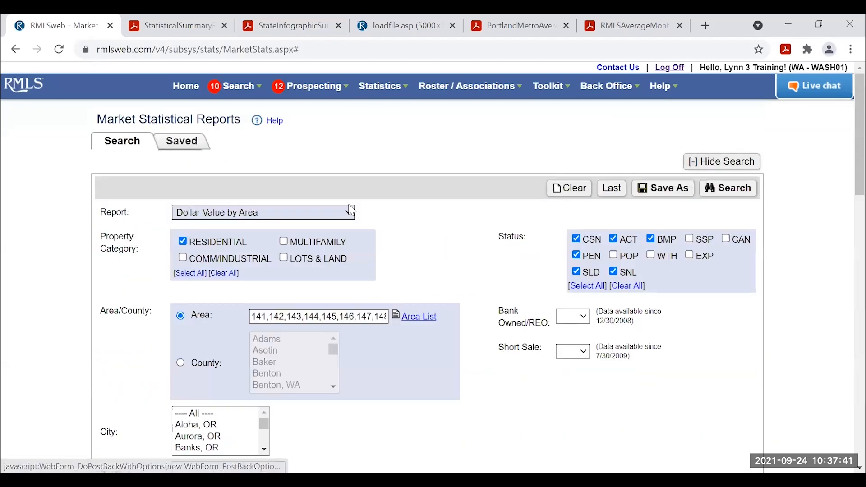
Run Inventory by Property Category and Area; area 141 shows 1,197 sold and 186 active.
click(322, 213)
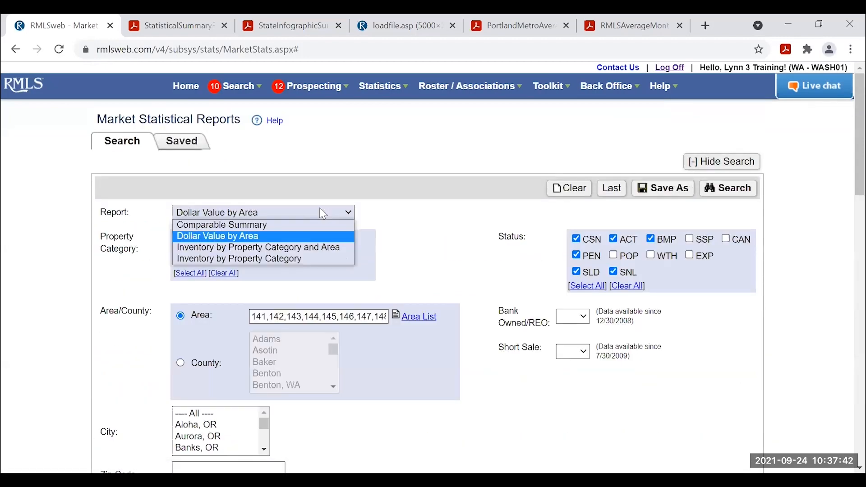
click(243, 249)
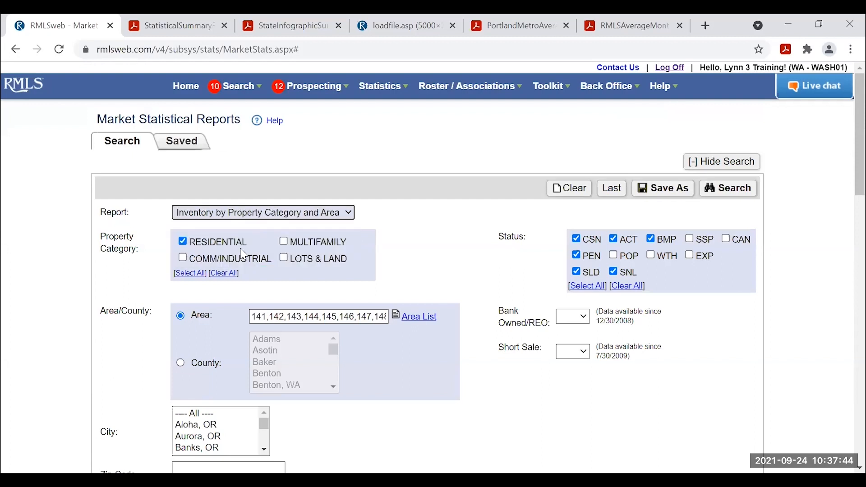
click(740, 193)
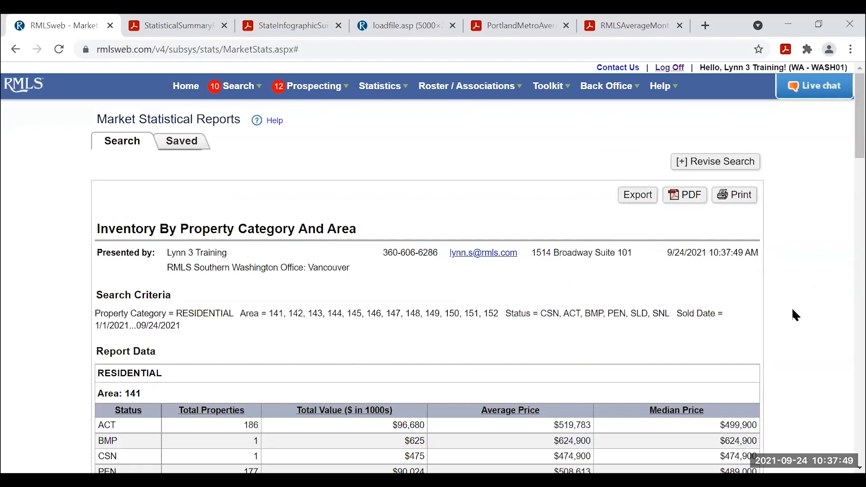
scroll(796, 318, down, 3)
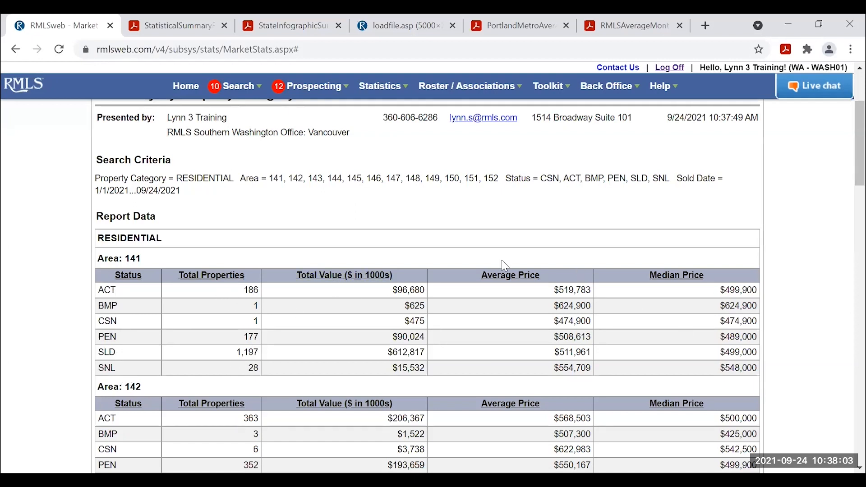
scroll(722, 280, up, 3)
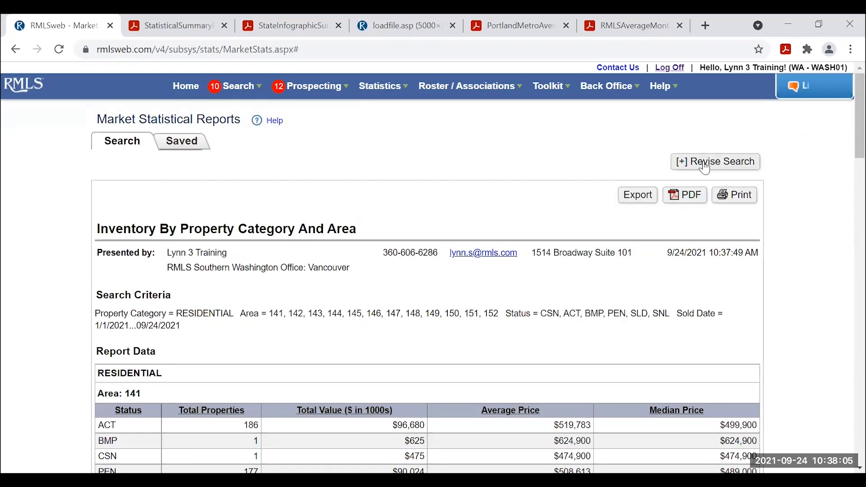
click(705, 164)
Run the Inventory by Property Category report, showing 23,267 sold and 3,061 active.
click(341, 219)
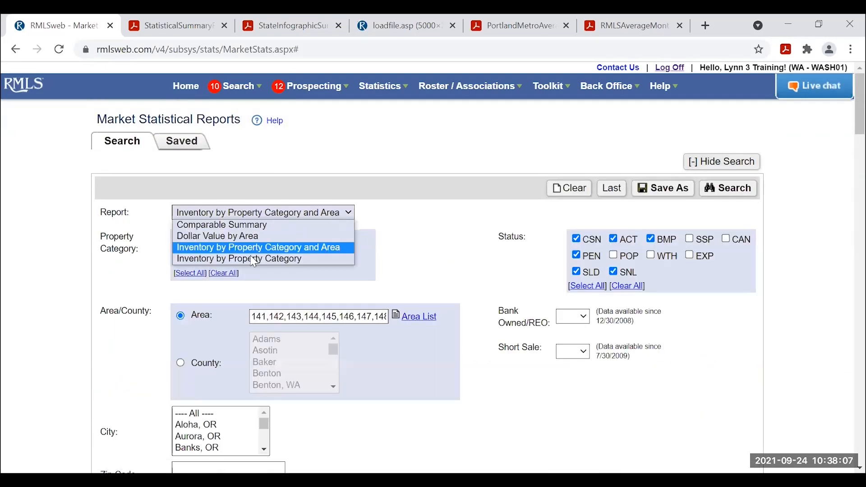
click(346, 256)
click(728, 194)
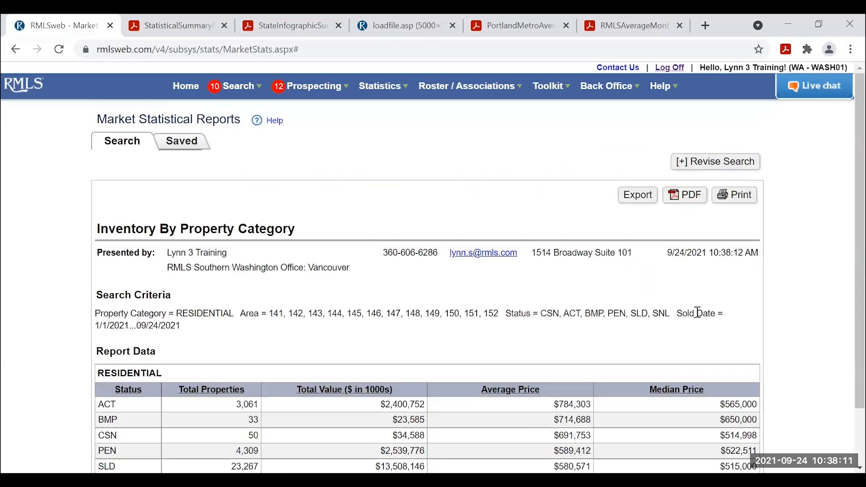
scroll(742, 350, down, 2)
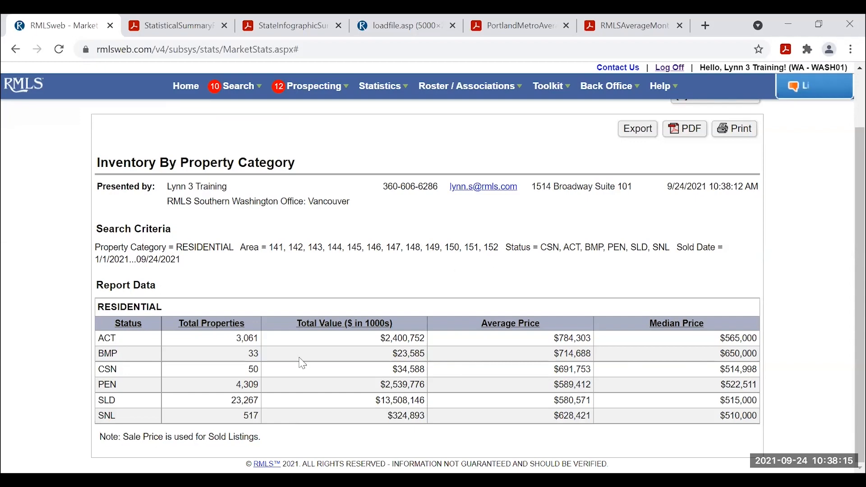
scroll(522, 383, up, 2)
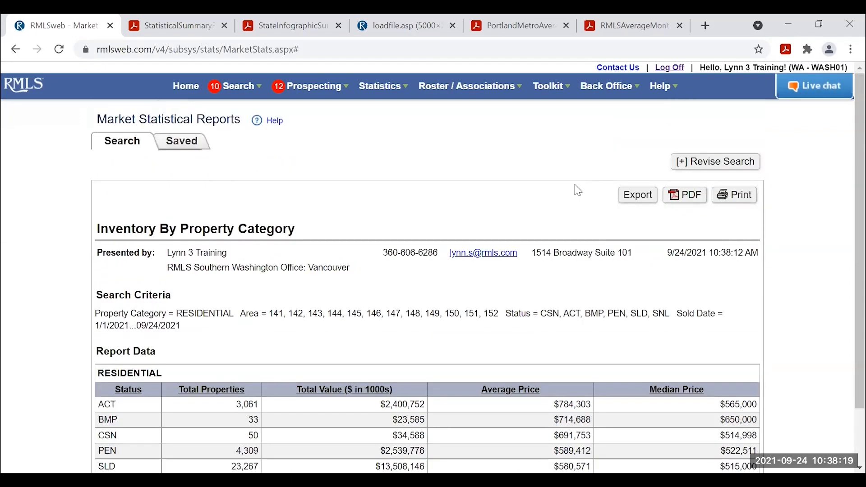
Return to Statistics > Market Stats and choose the Comparable Summary report.
click(380, 87)
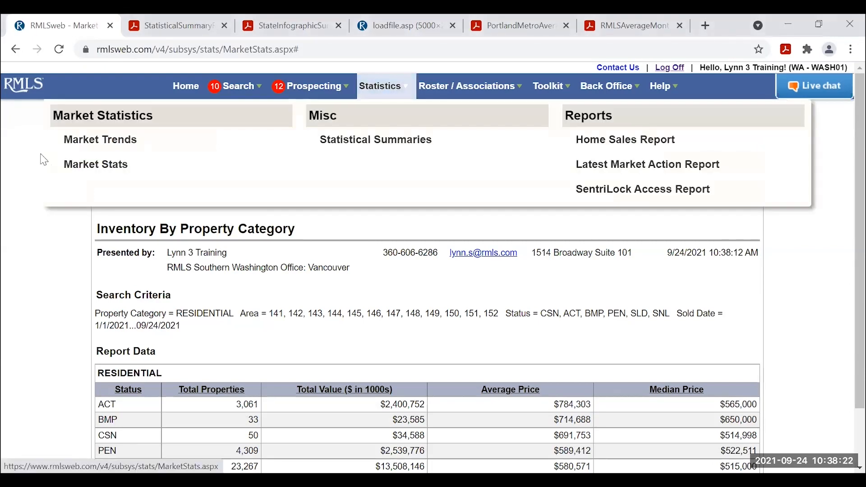
click(91, 167)
click(236, 189)
click(236, 199)
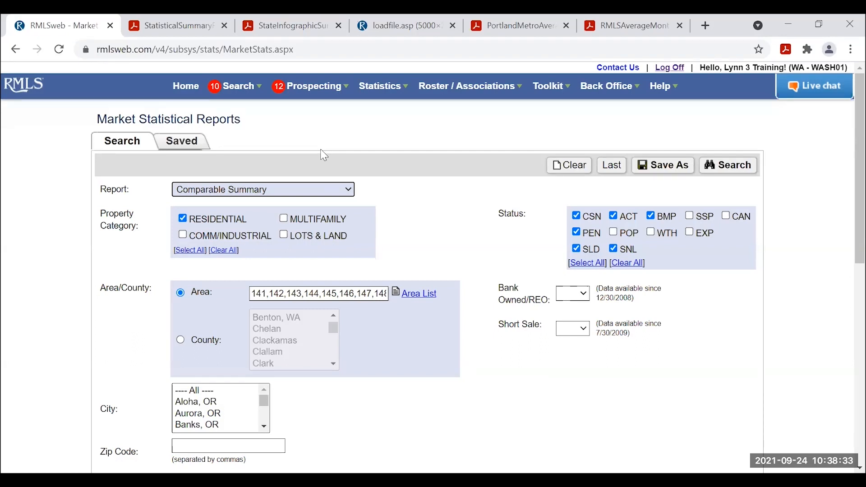
Go to the Home Sales Report page from the Statistics menu.
mouse_move(381, 90)
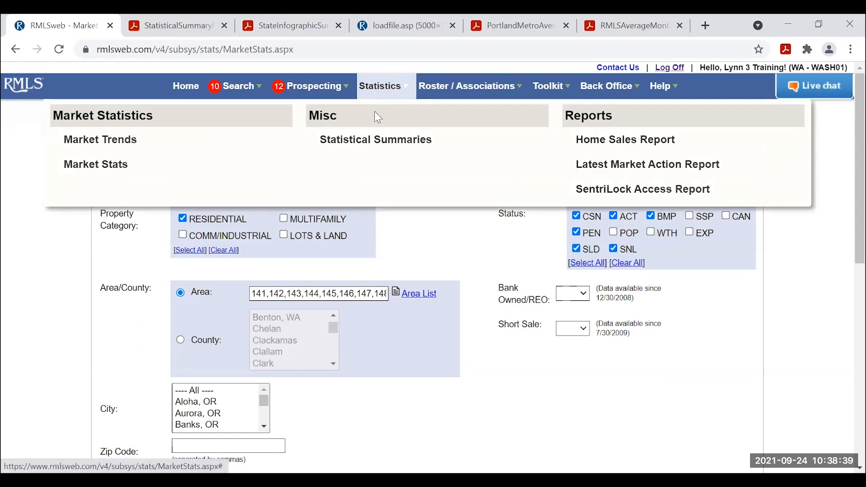
click(653, 140)
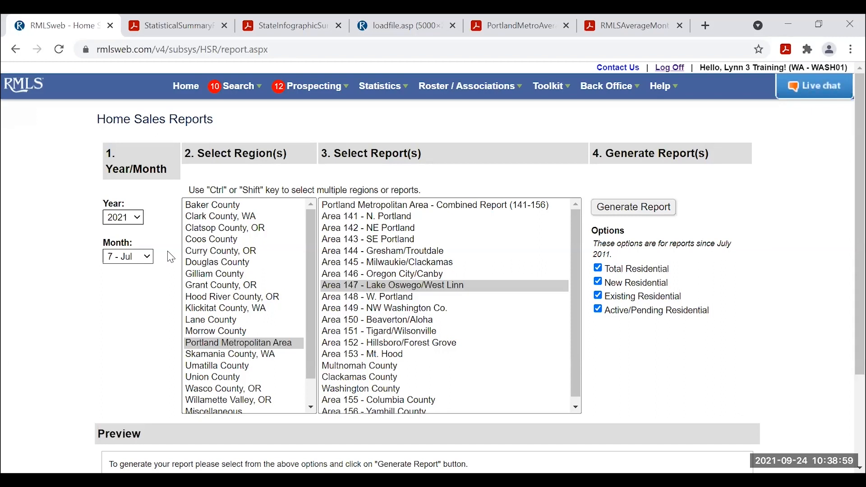
Generate the August 2021 Home Sales Report for Portland Metropolitan Area, Combined Report (141-156).
click(121, 219)
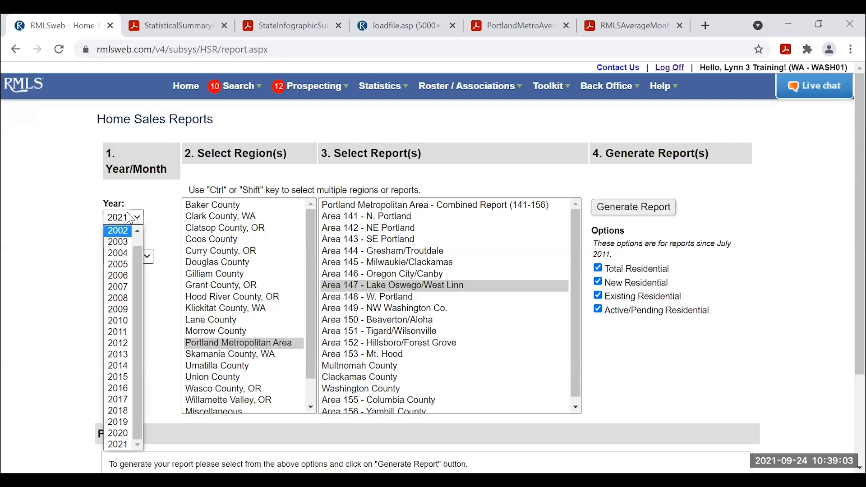
click(160, 196)
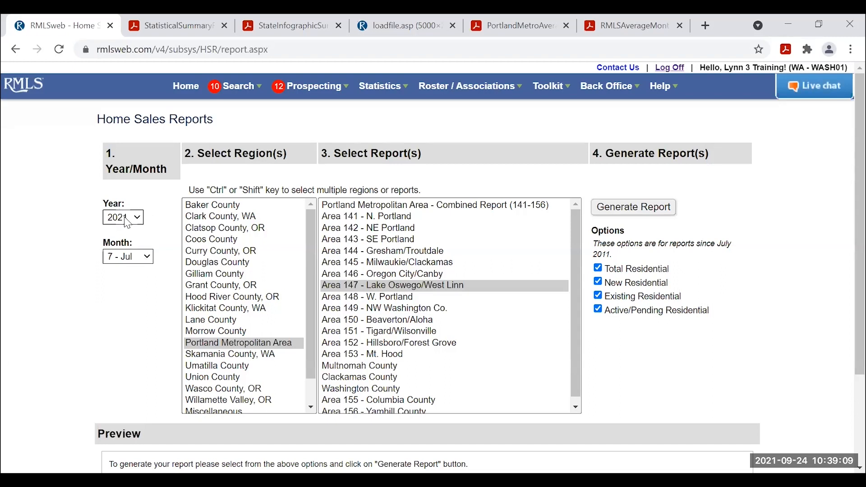
click(143, 259)
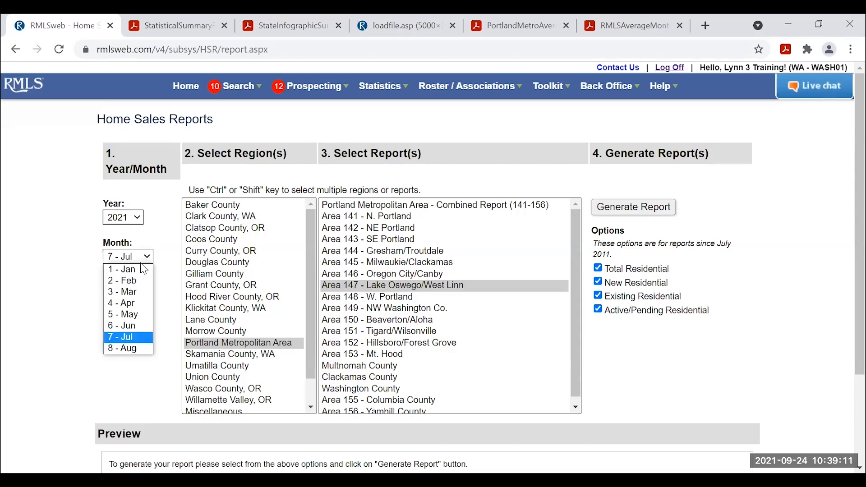
click(128, 349)
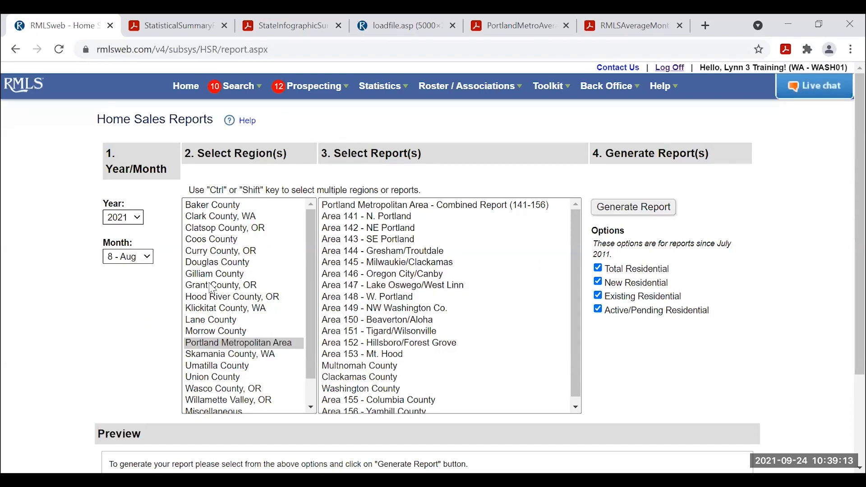
click(230, 344)
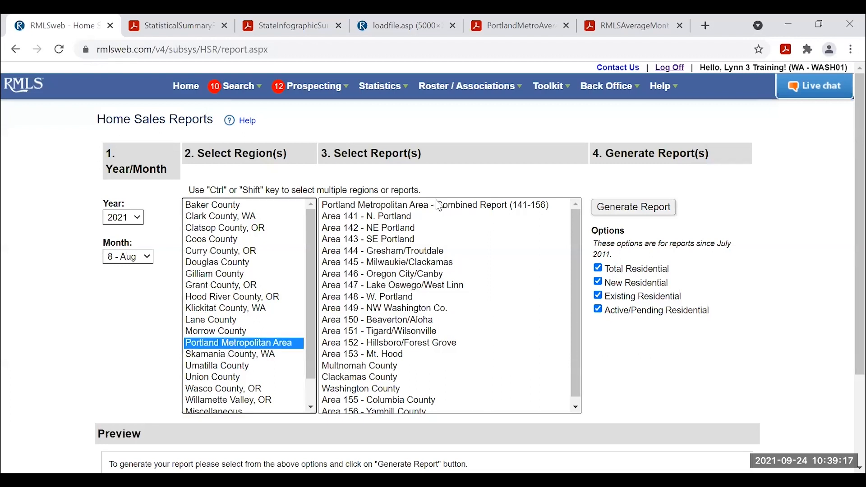
scroll(423, 279, down, 1)
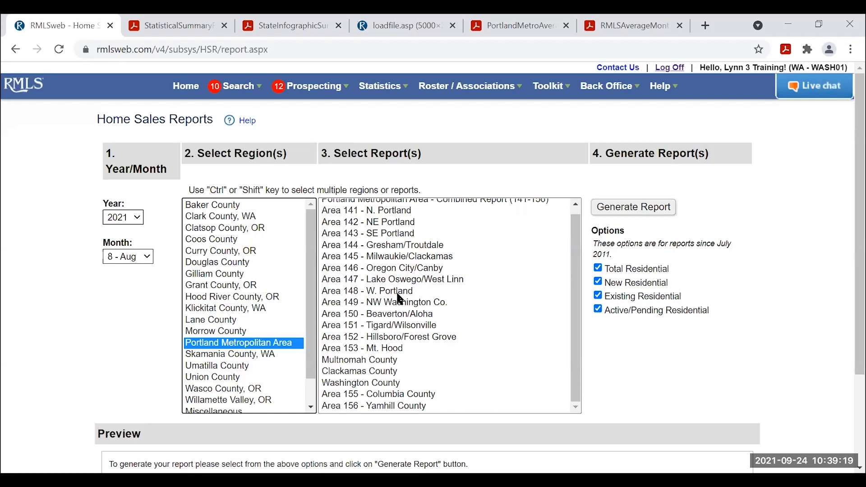
scroll(401, 304, up, 1)
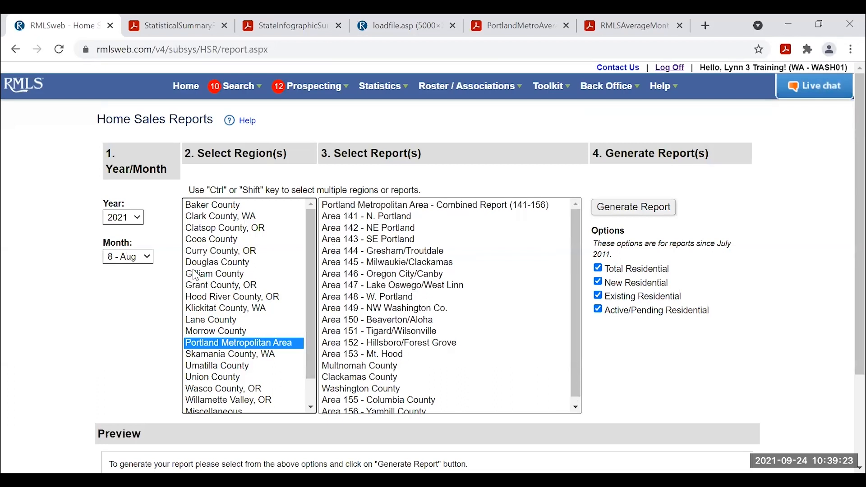
click(400, 207)
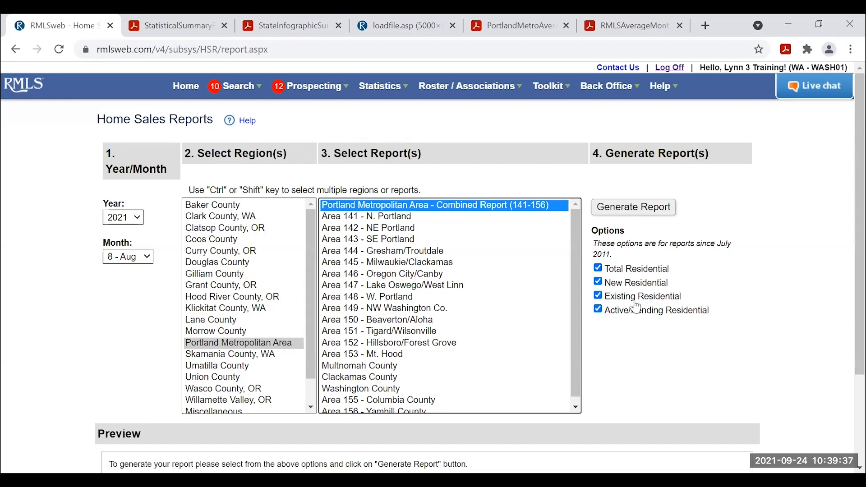
click(637, 210)
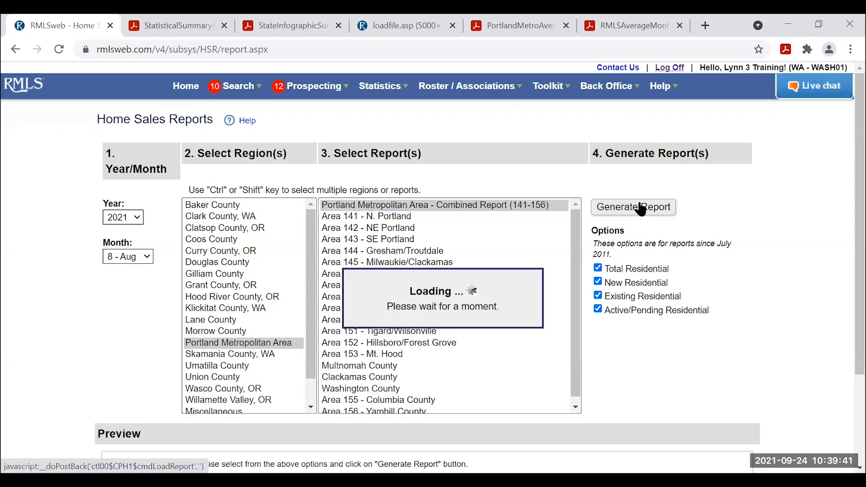
Scroll through the report's Total Residential sold-price, median and average price tables to New Residential.
scroll(753, 201, down, 7)
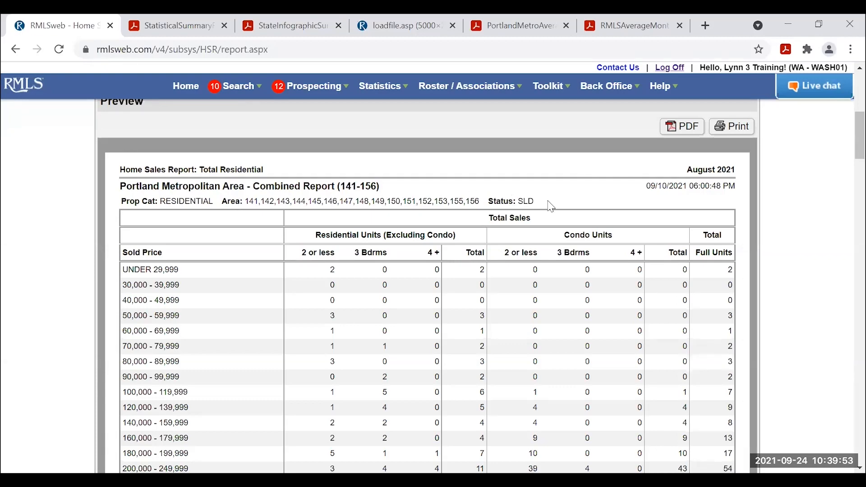
scroll(548, 205, down, 1)
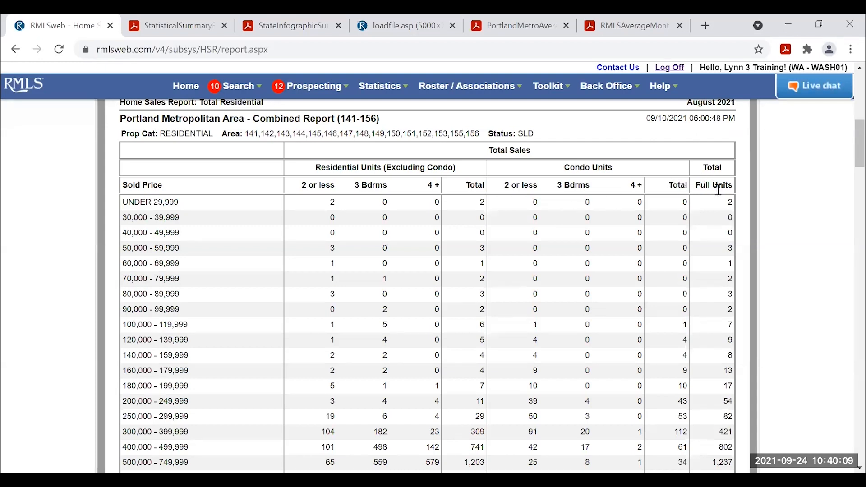
scroll(708, 206, down, 1)
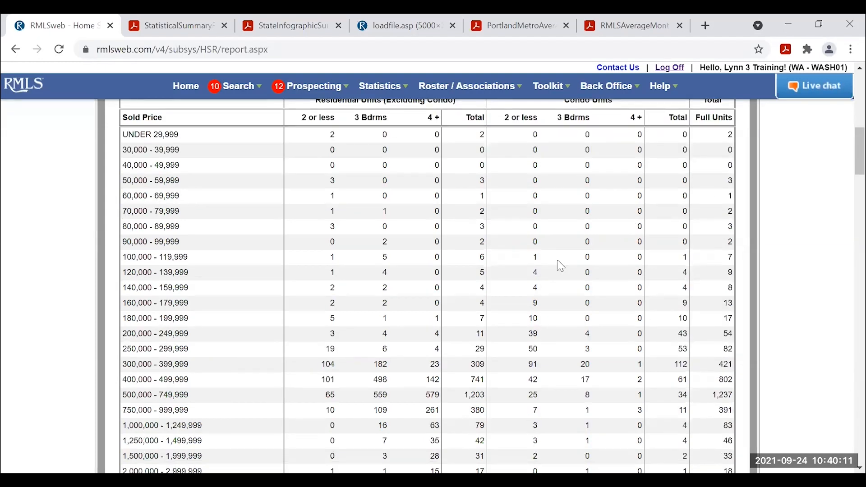
scroll(197, 264, down, 1)
scroll(203, 270, up, 1)
scroll(217, 290, down, 1)
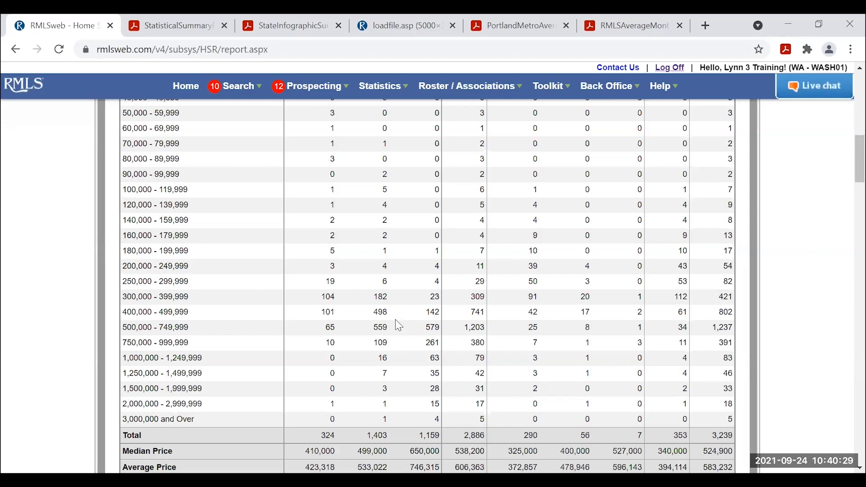
scroll(397, 319, down, 1)
scroll(397, 318, down, 5)
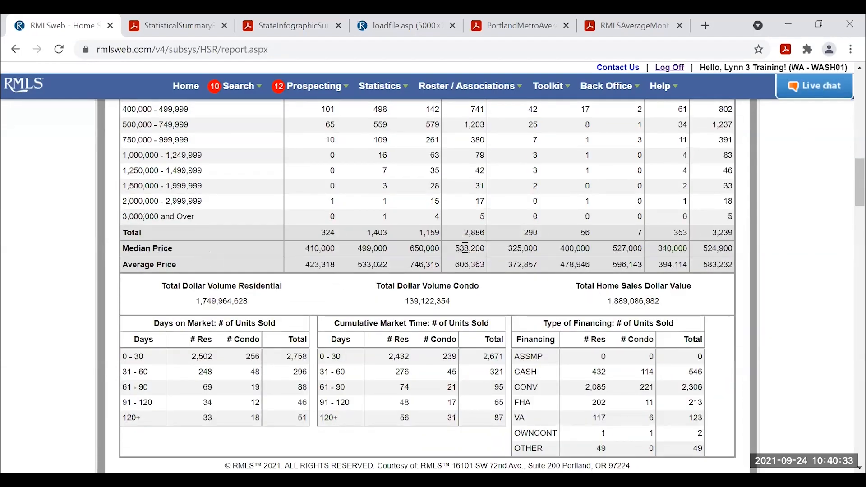
scroll(458, 251, down, 3)
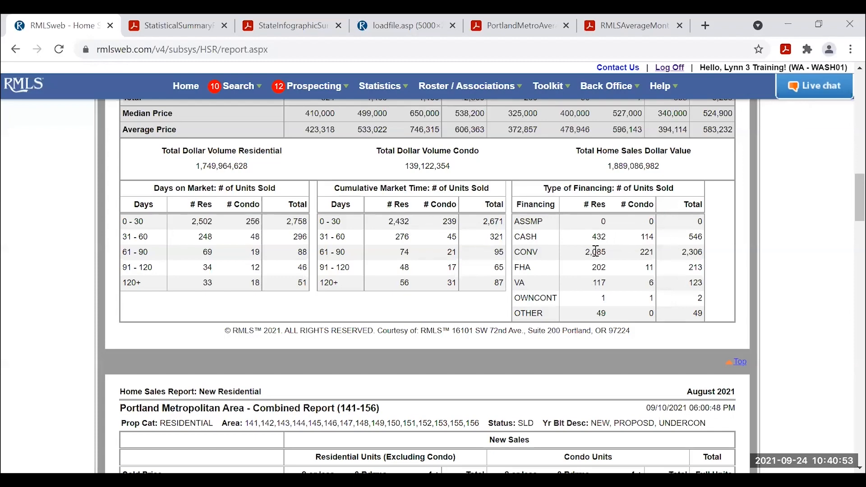
scroll(609, 281, down, 5)
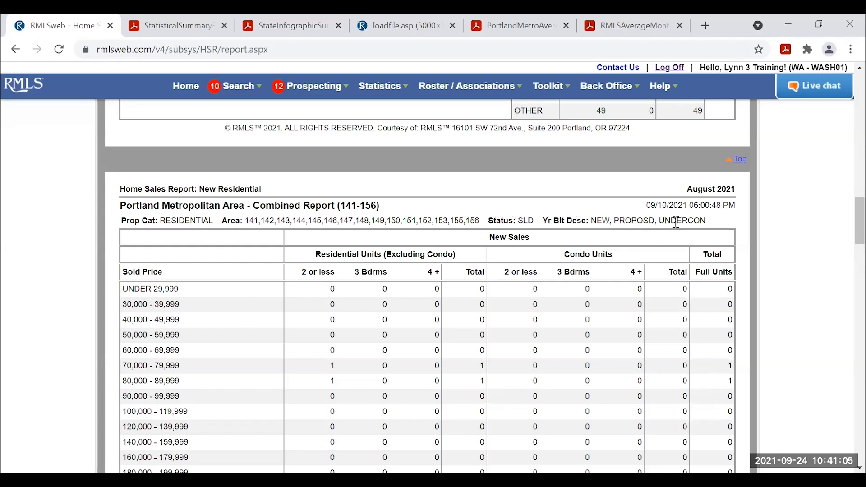
Scroll past New and Existing Residential figures (3,019 units, median $525,000) to the Active/Pending Report.
scroll(599, 242, down, 2)
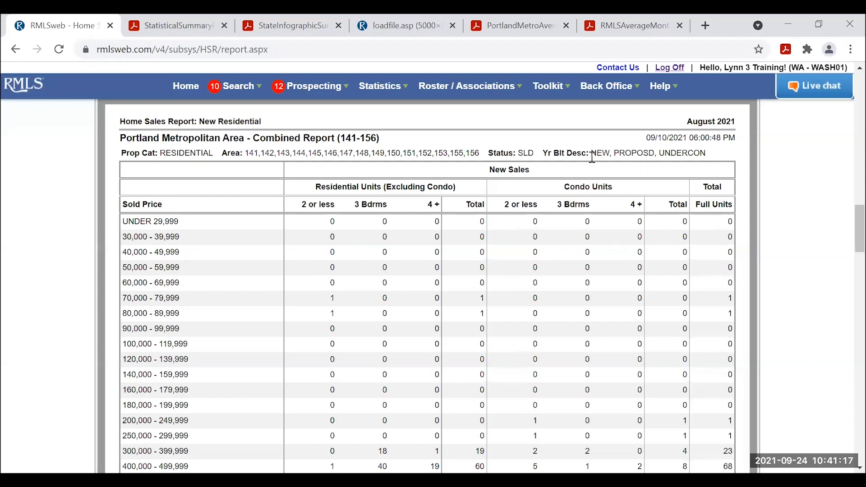
scroll(451, 227, down, 1)
scroll(452, 231, down, 2)
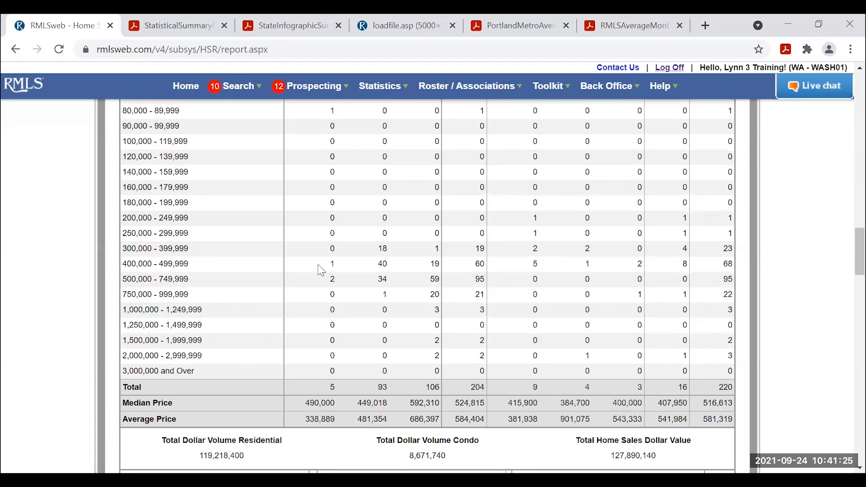
scroll(321, 269, down, 5)
scroll(325, 256, down, 4)
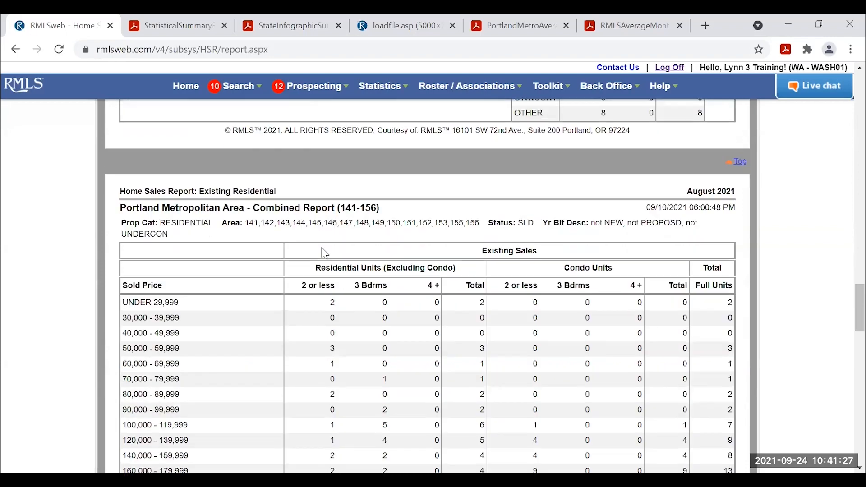
scroll(325, 253, down, 1)
scroll(326, 252, up, 1)
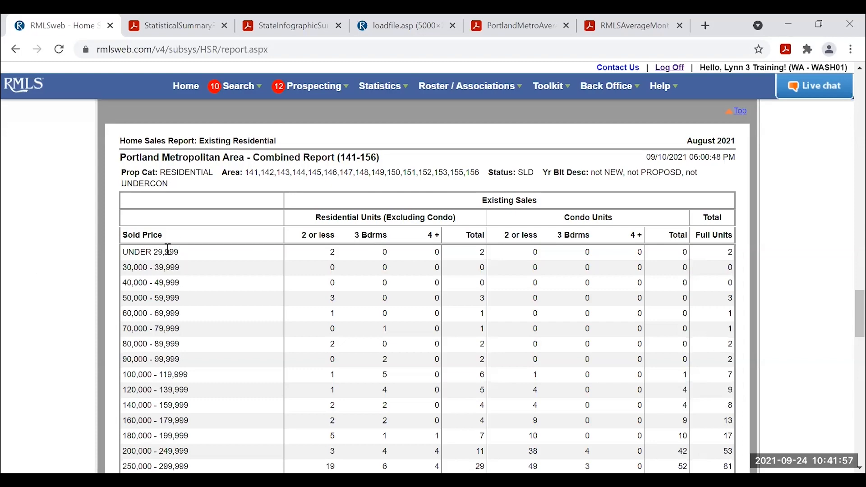
scroll(168, 249, down, 3)
scroll(168, 250, down, 1)
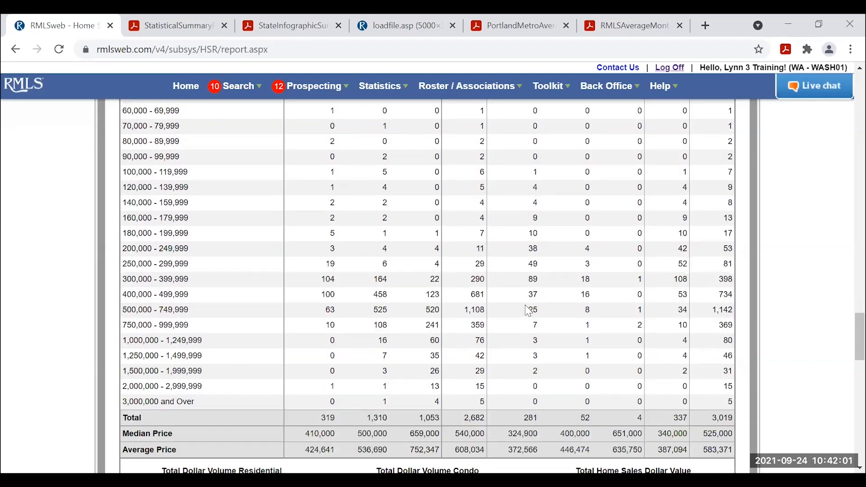
scroll(417, 298, down, 10)
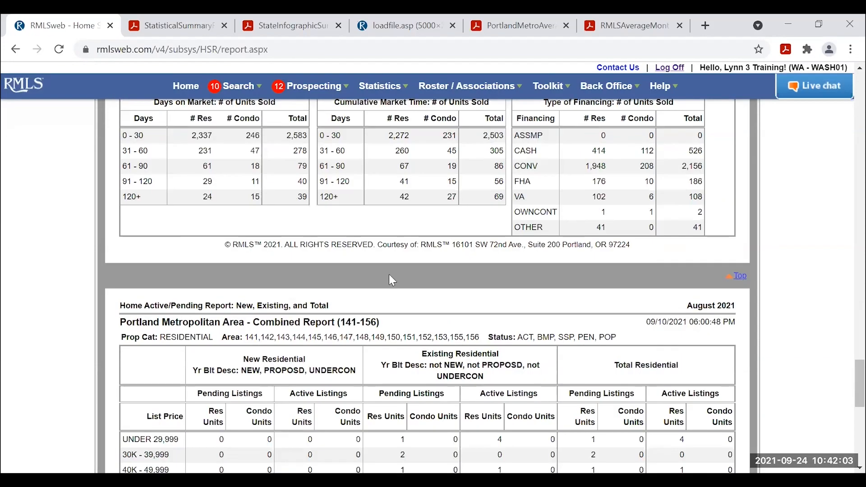
scroll(388, 280, down, 3)
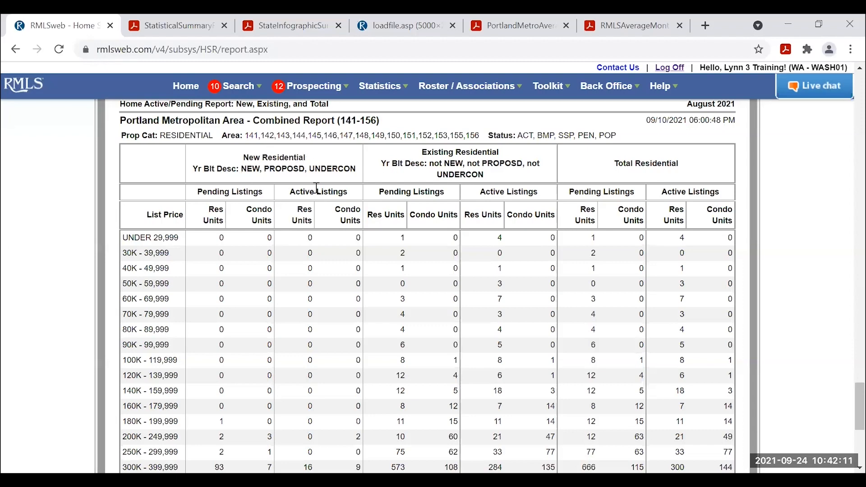
scroll(273, 253, down, 1)
scroll(274, 252, up, 1)
scroll(612, 245, down, 6)
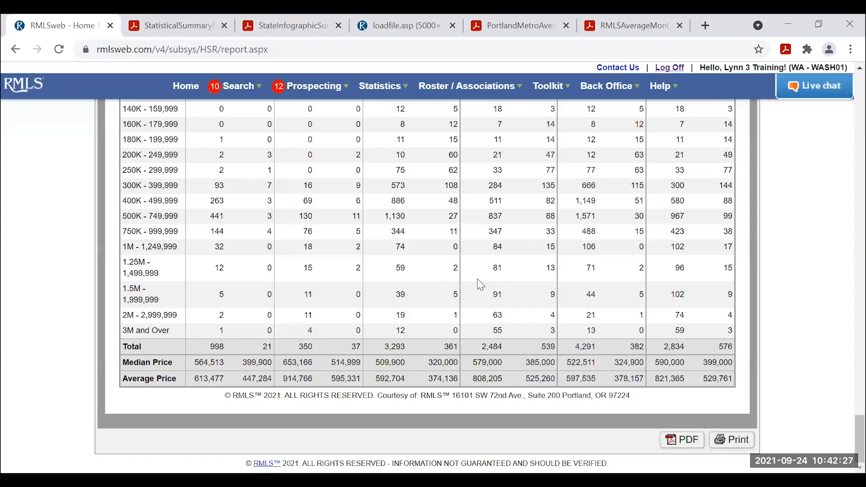
scroll(504, 281, up, 14)
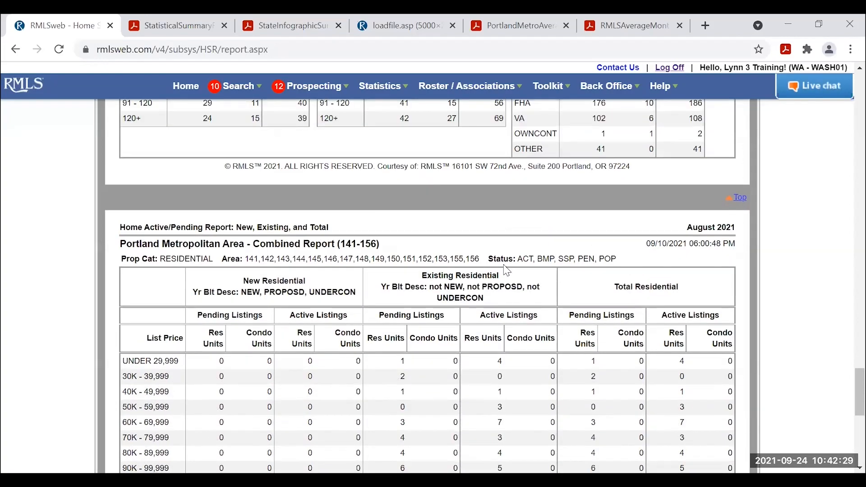
scroll(511, 270, up, 15)
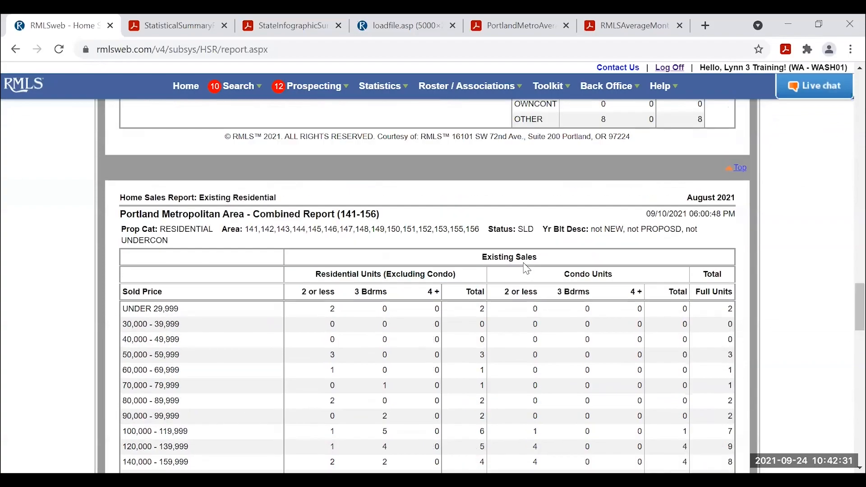
scroll(519, 253, up, 15)
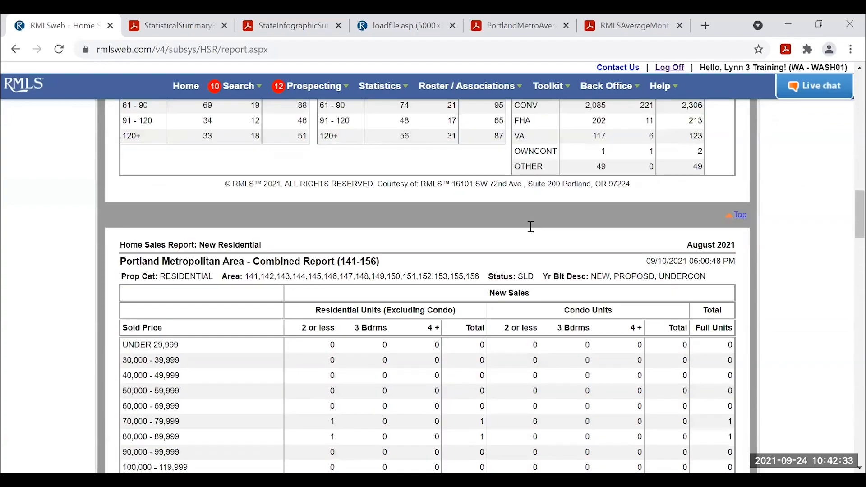
scroll(542, 230, up, 20)
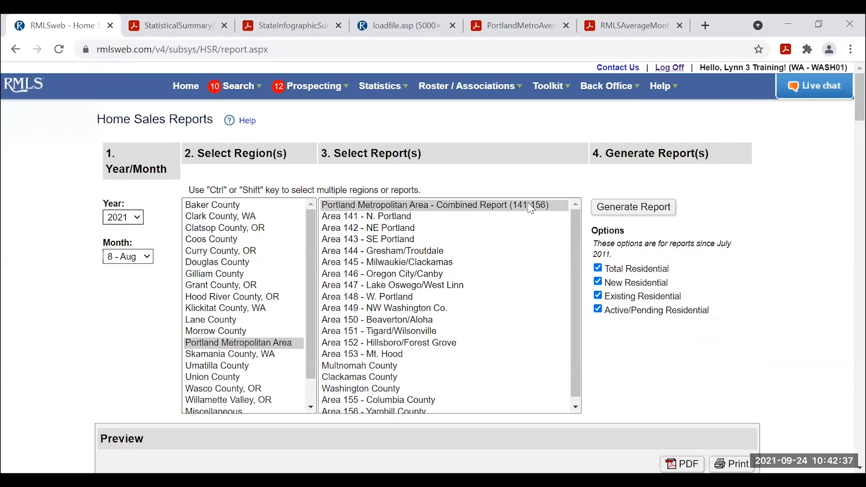
Open the Advanced MLS listing search from the Search menu's Listings section.
scroll(510, 221, down, 5)
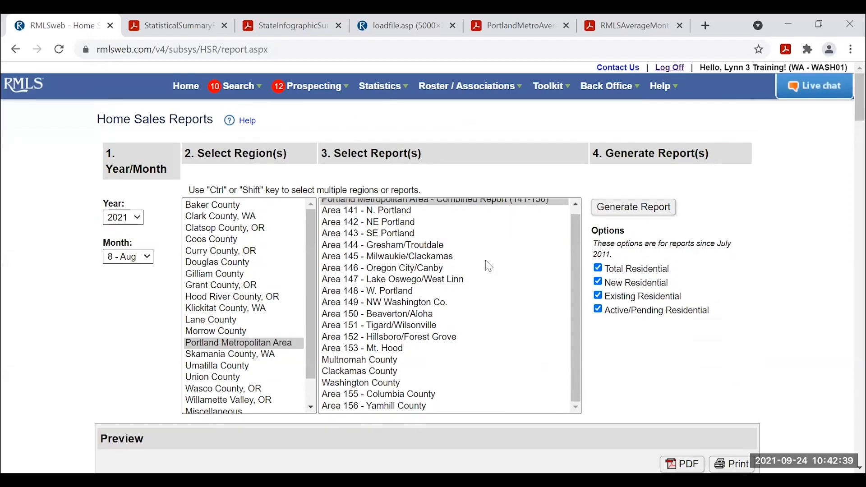
scroll(611, 278, down, 5)
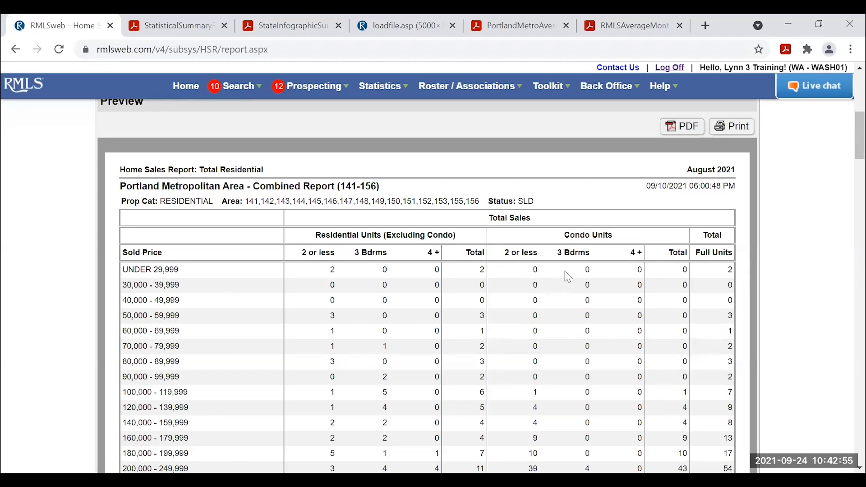
scroll(552, 271, up, 6)
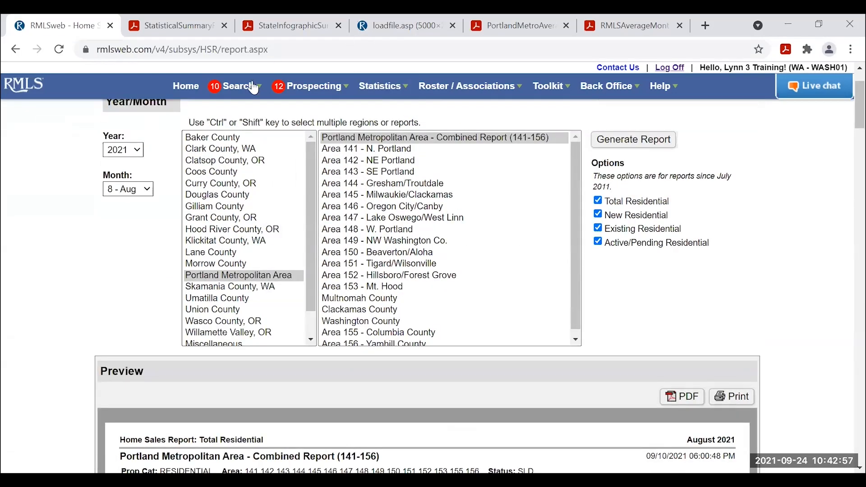
mouse_move(235, 90)
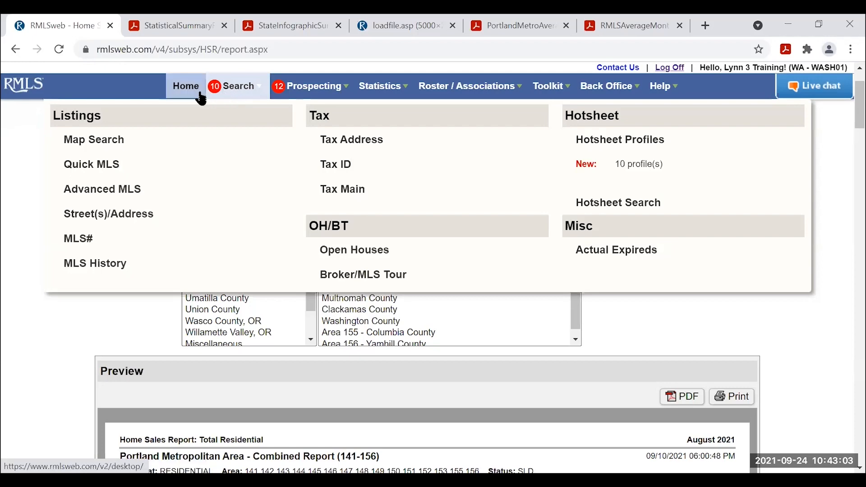
click(118, 190)
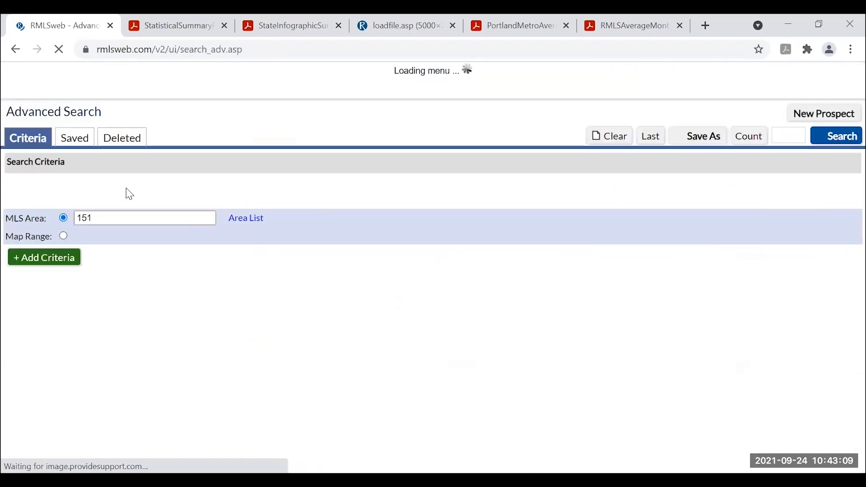
Load the saved Cedar Mill condo search and clear its existing map ranges.
click(76, 141)
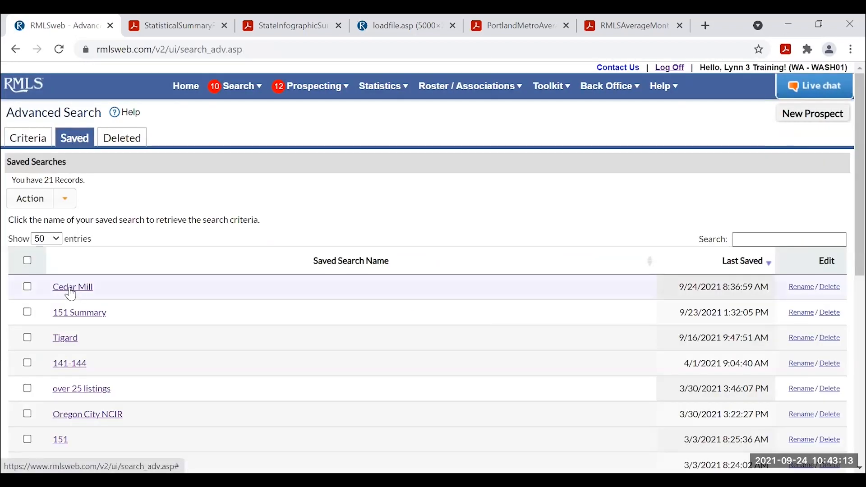
click(72, 288)
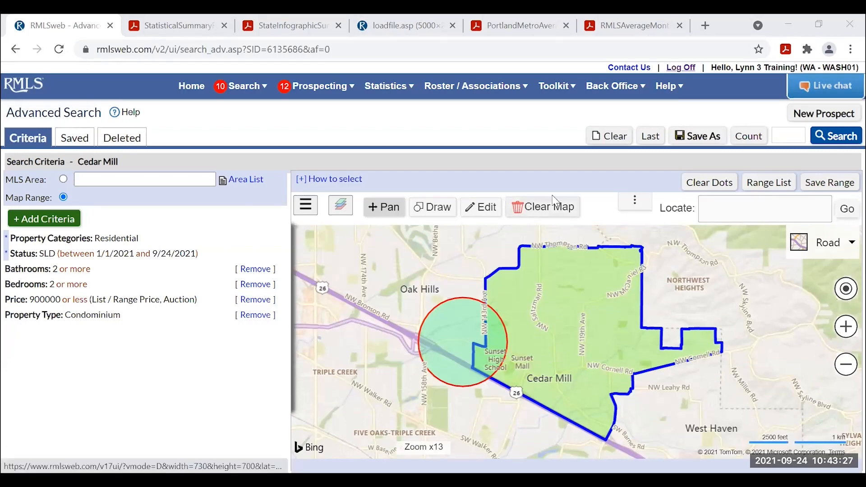
click(534, 215)
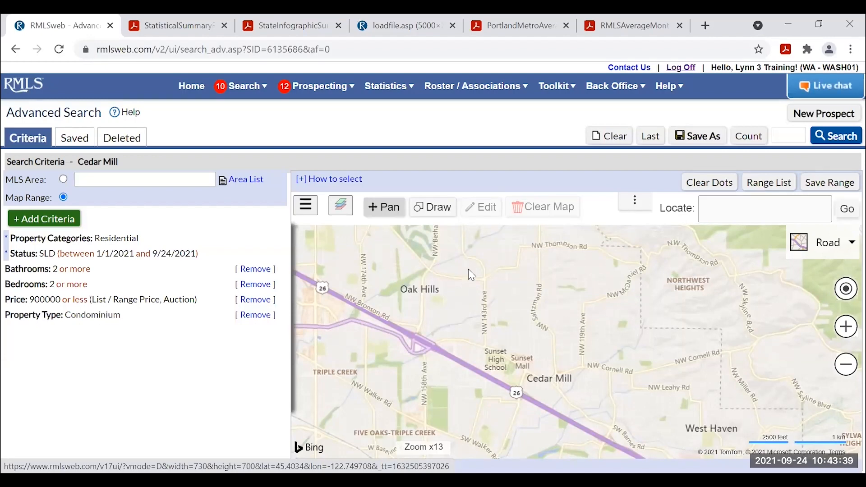
Draw a boundary range using the Neighborhoods layer and select Cedar Mill on the map.
click(441, 211)
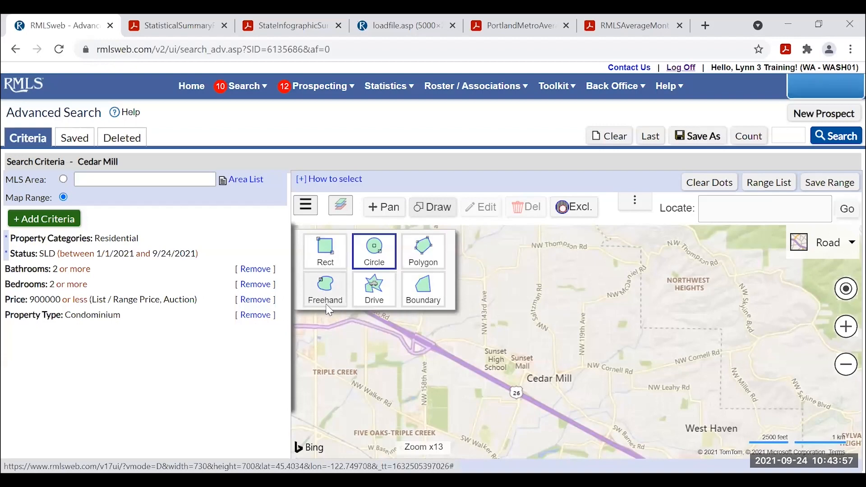
click(424, 292)
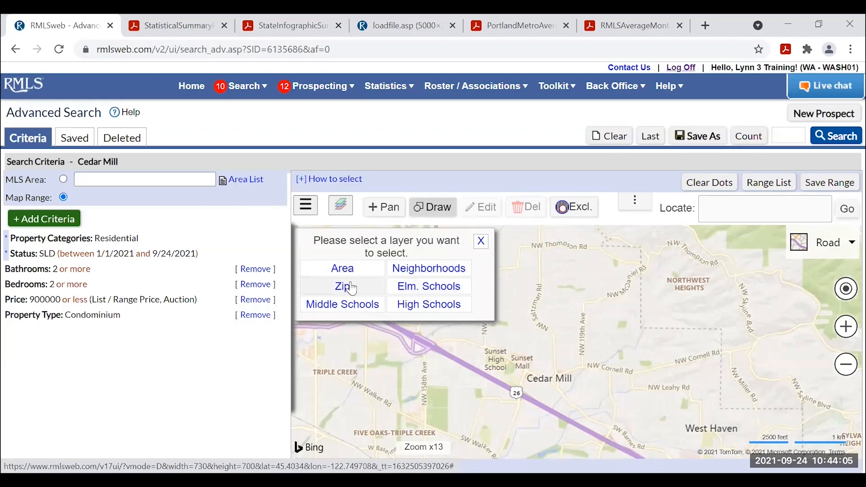
click(427, 270)
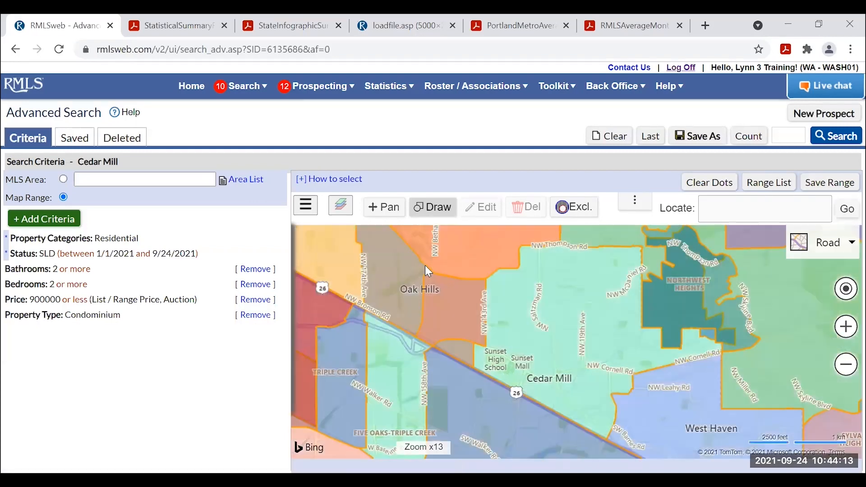
scroll(550, 316, down, 1)
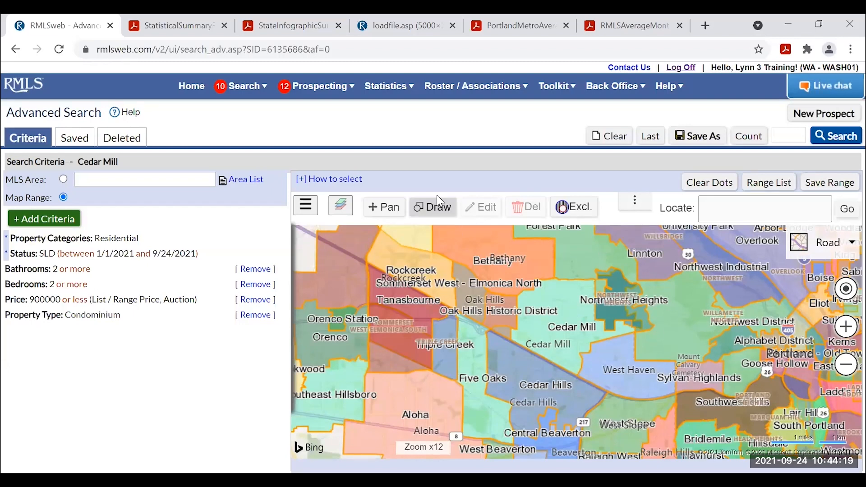
click(436, 213)
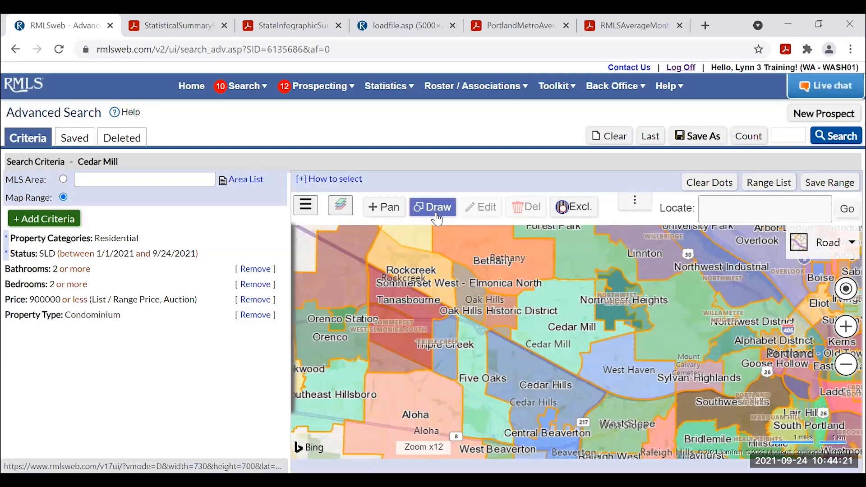
click(564, 324)
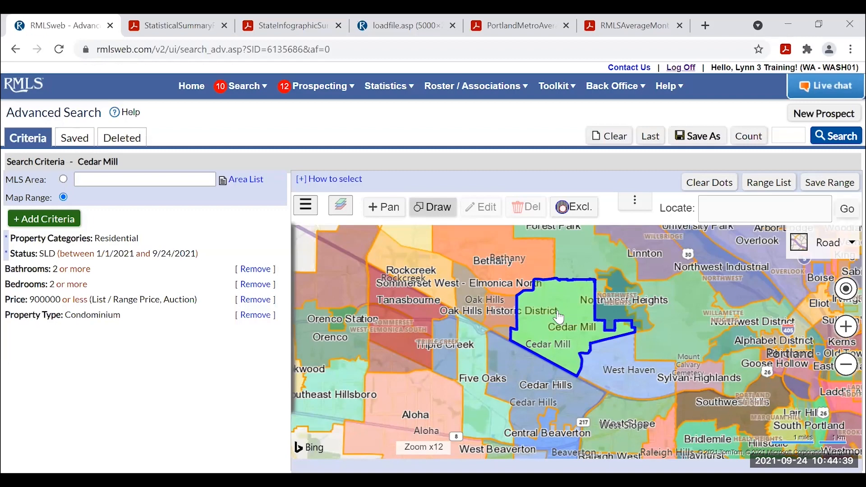
Try adding West Haven, Bethany and Oak Hills, then remove them, keeping only Cedar Mill.
click(636, 373)
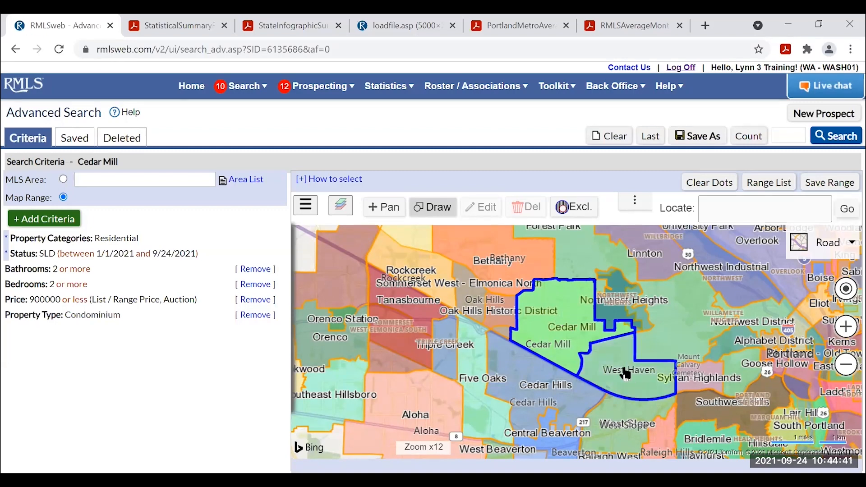
click(495, 280)
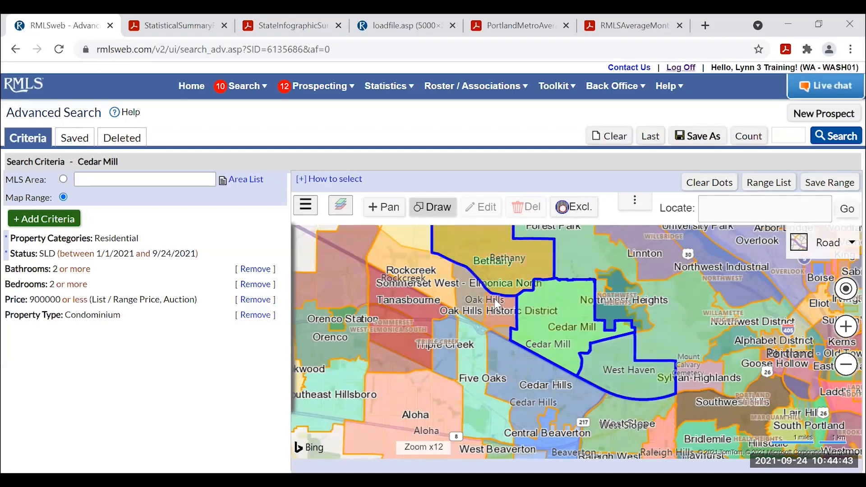
click(500, 315)
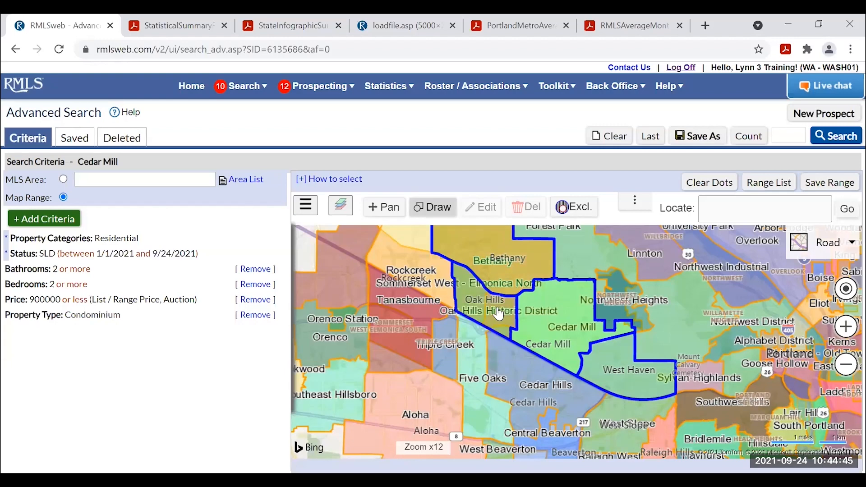
click(499, 315)
click(507, 279)
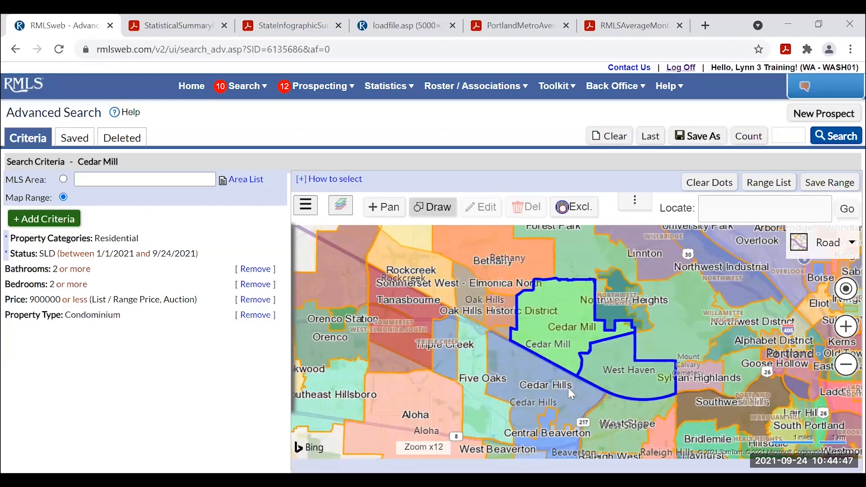
click(624, 374)
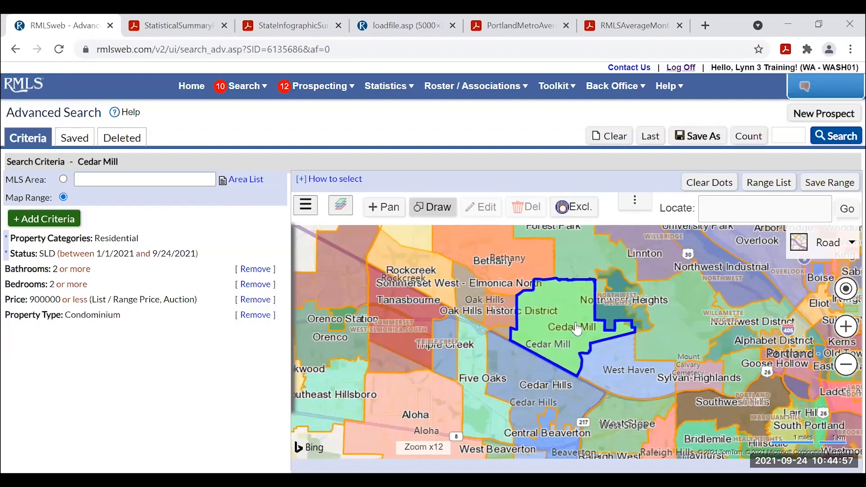
scroll(577, 329, up, 1)
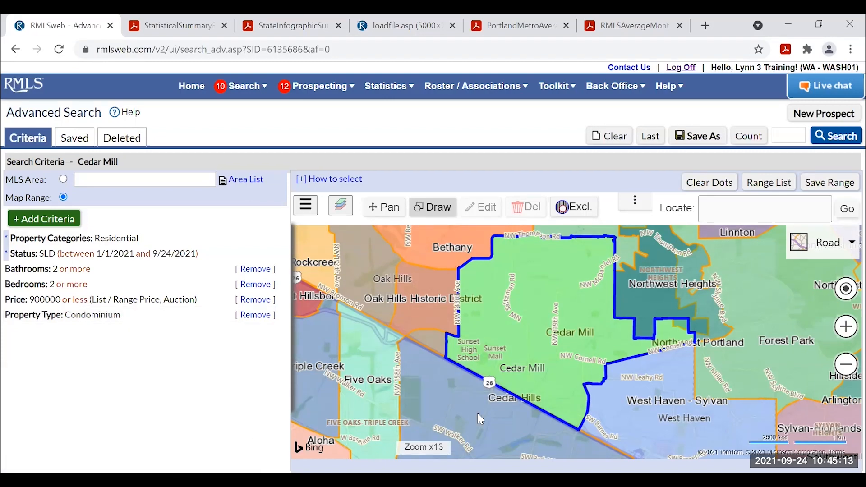
click(435, 208)
Exclude a circular area over west Cedar Mill, then count the matching condo sales: 35.
click(441, 215)
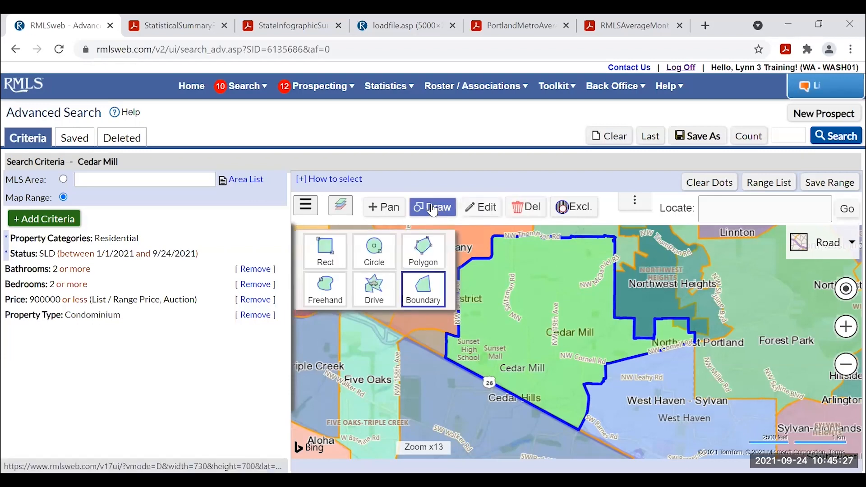
click(375, 254)
drag(435, 343, 497, 347)
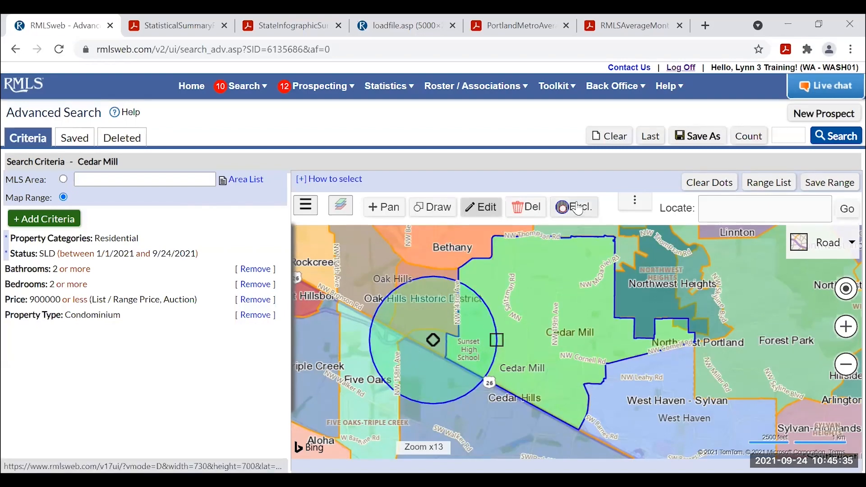
click(579, 210)
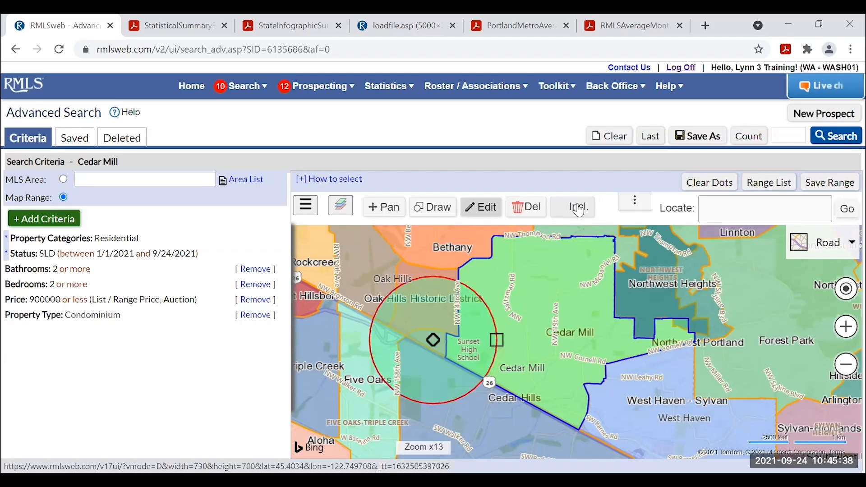
click(386, 212)
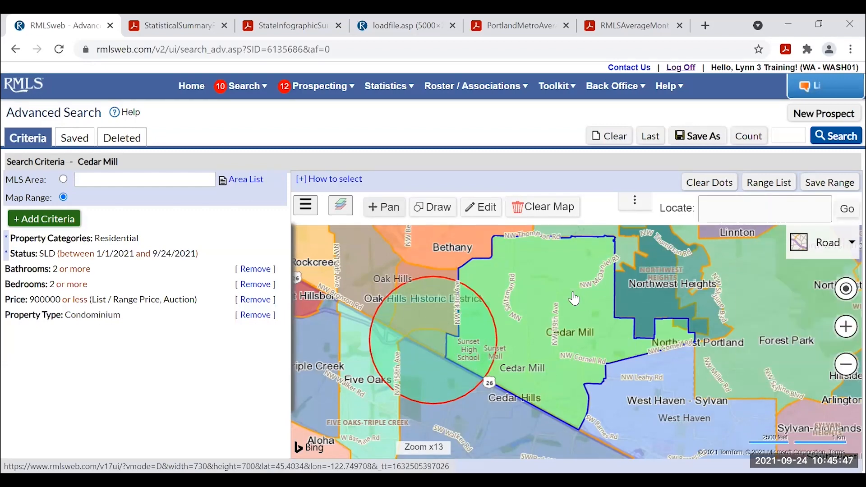
click(757, 138)
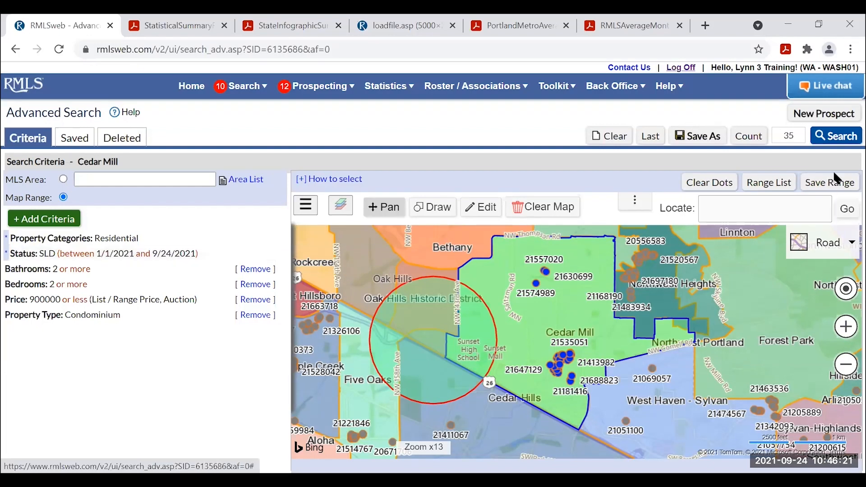
List the 35 sold 2021 condos, note the $373,004 average sold price, and revise the search.
click(849, 139)
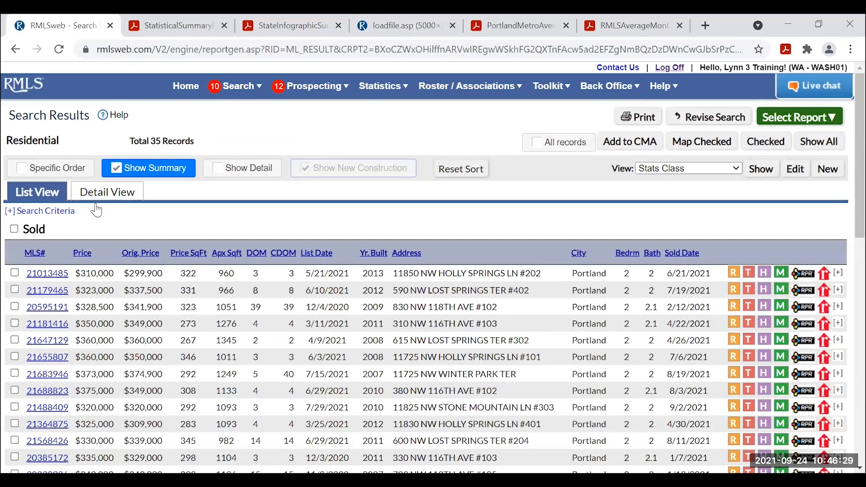
scroll(608, 296, down, 6)
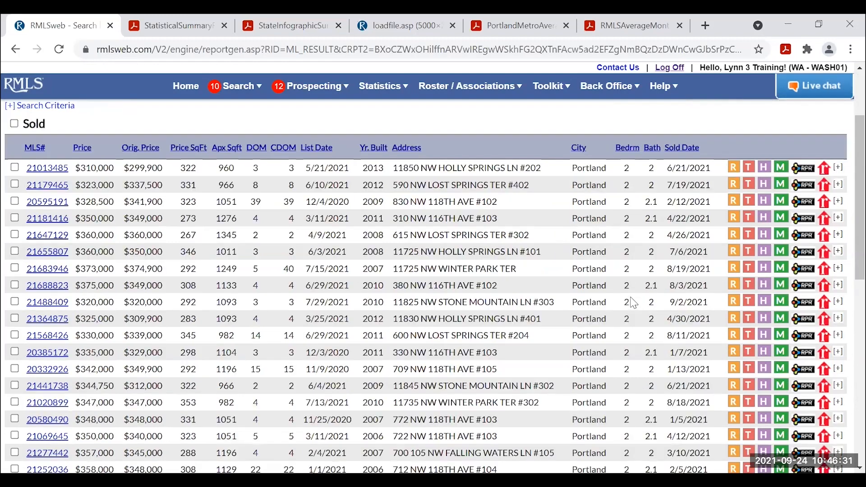
scroll(635, 310, down, 6)
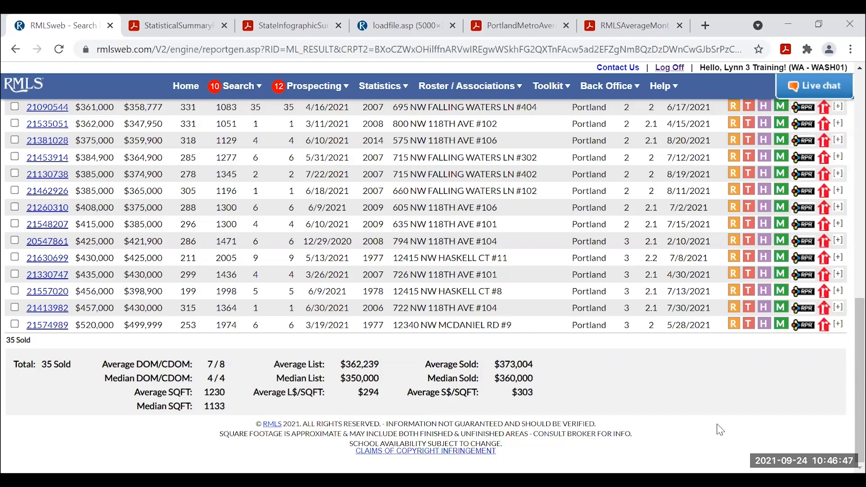
scroll(724, 431, up, 15)
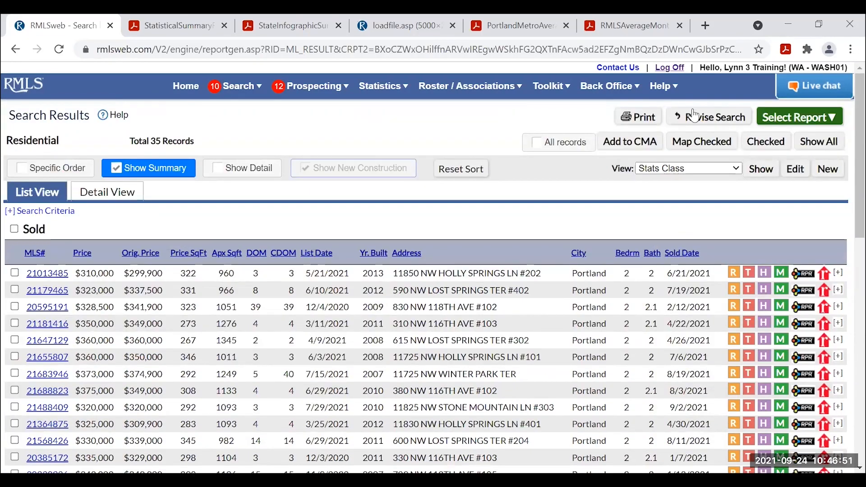
click(710, 122)
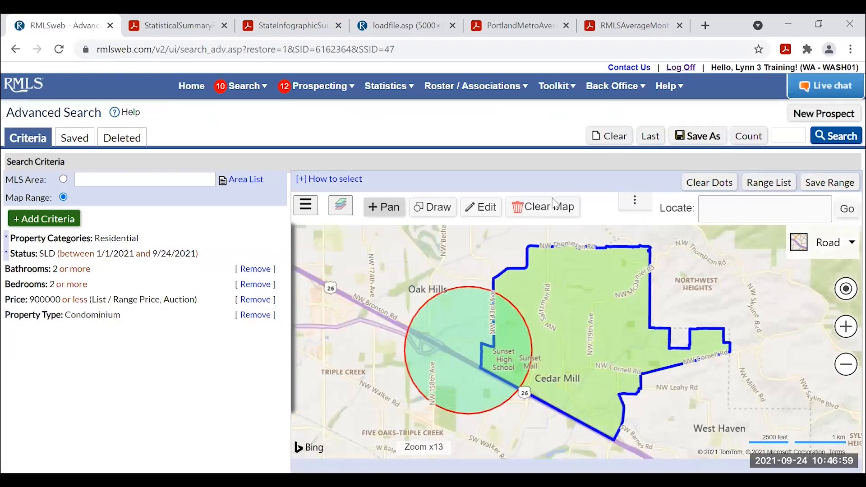
Set the sold date range to 1/1/2020 through 9/24/2020 and count 34 matching condos.
click(130, 258)
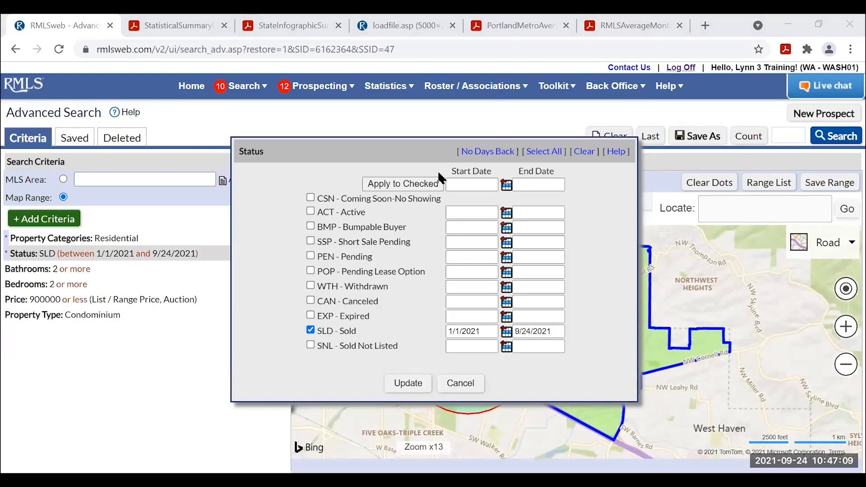
click(494, 330)
key(BackSpace)
text(0)
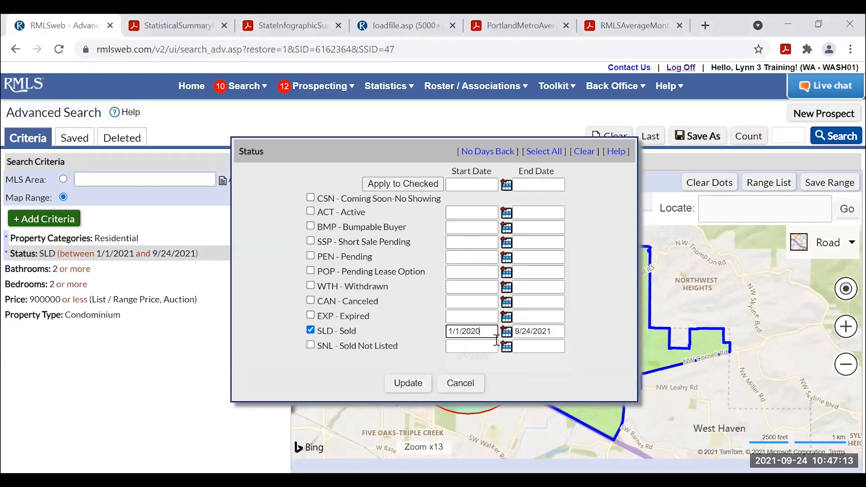
key(Tab)
key(End)
key(BackSpace)
text(0)
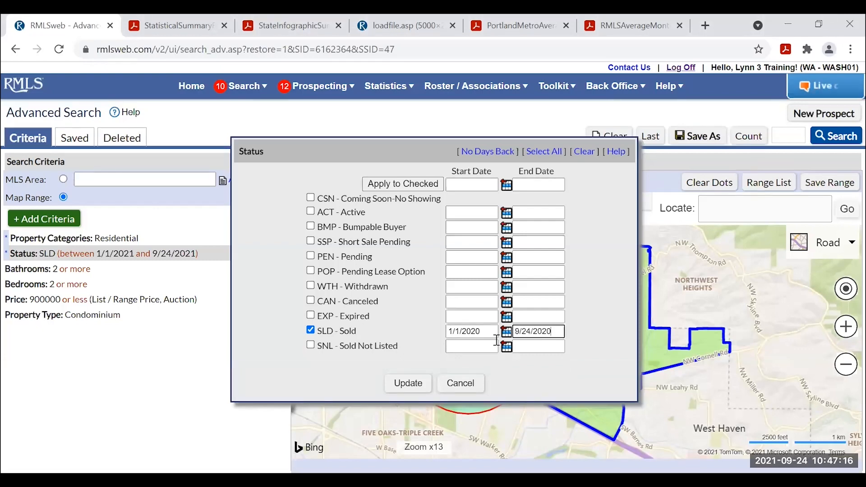
click(408, 384)
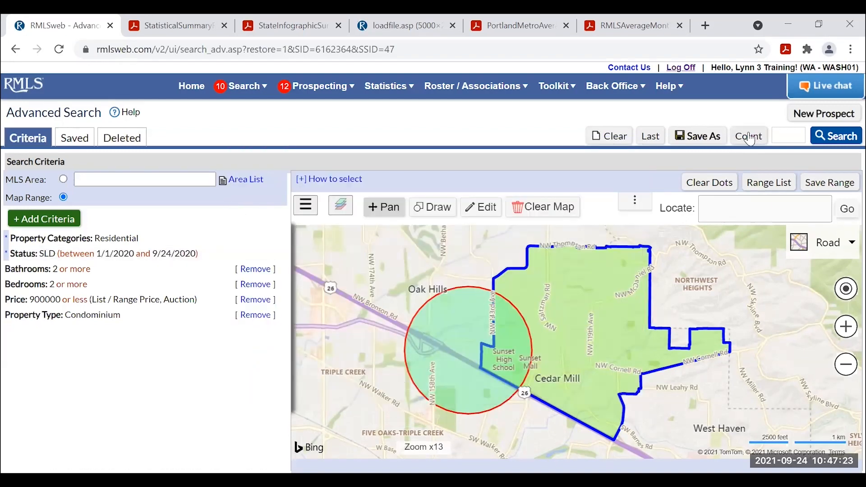
click(751, 137)
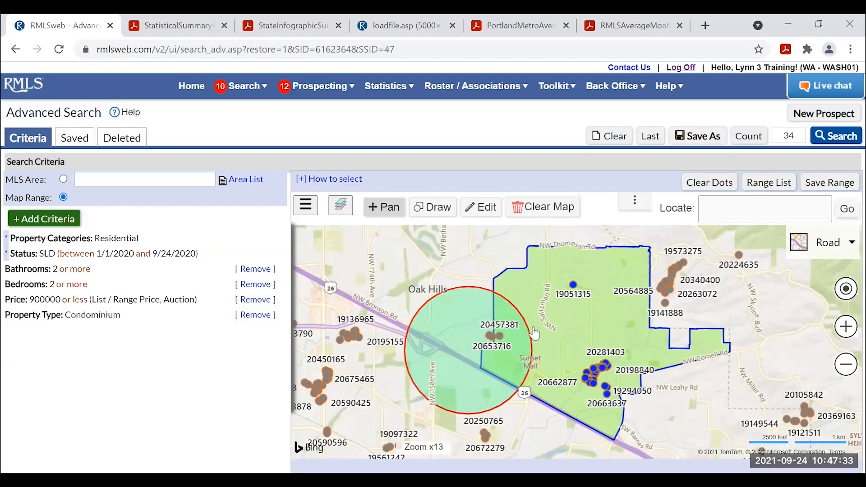
List the 34 sold 2020 condos averaging $321,356, then switch to the appreciation workbook.
click(835, 138)
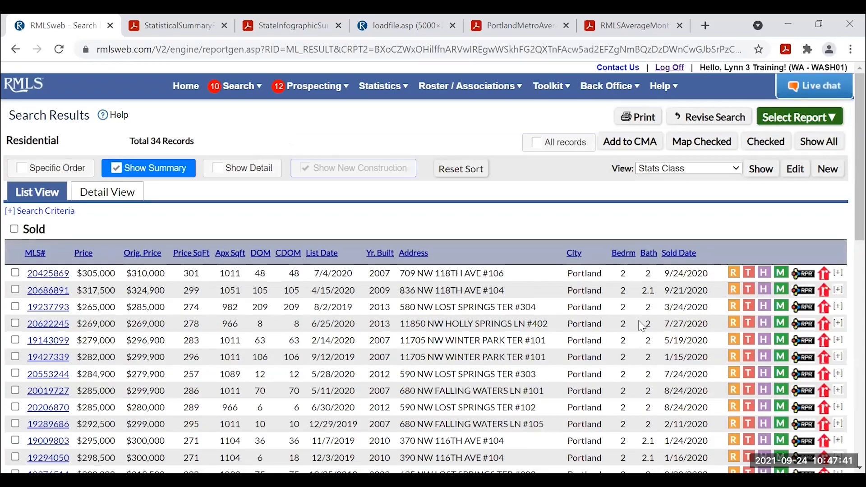
scroll(673, 321, down, 3)
scroll(672, 322, down, 8)
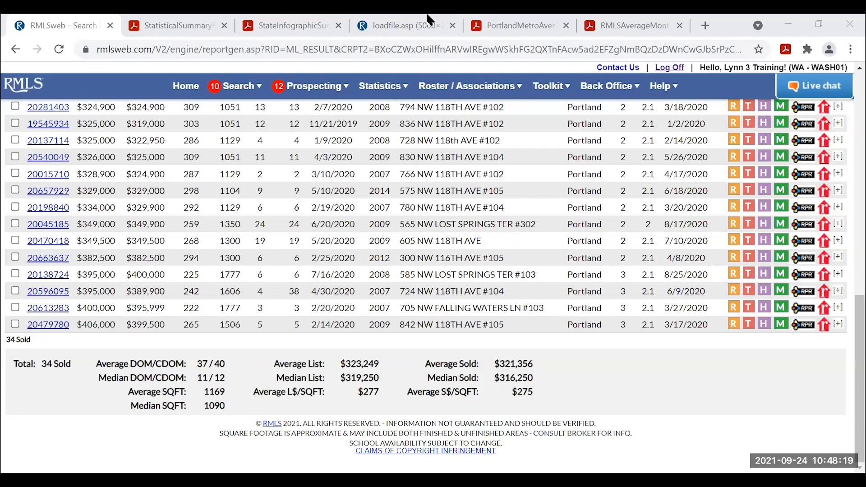
key(alt+Tab)
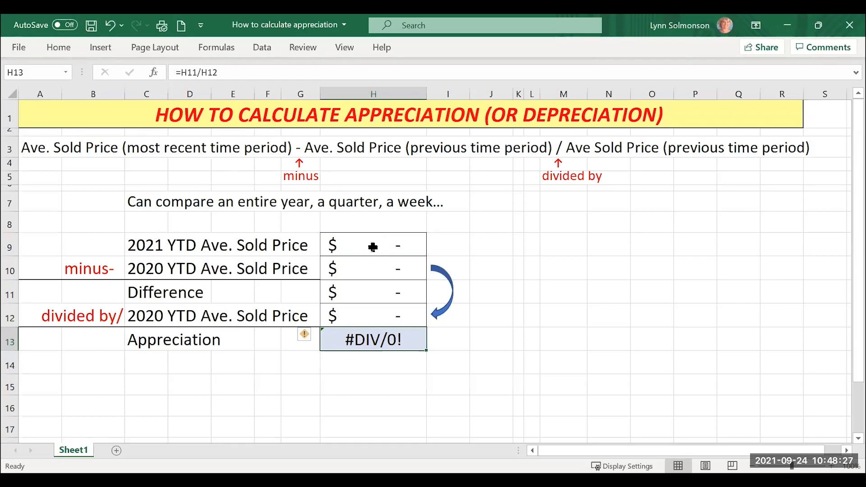
Enter 373004 in H9 and 321356 in H10 for 16.07% appreciation, then return to RMLSweb.
click(373, 247)
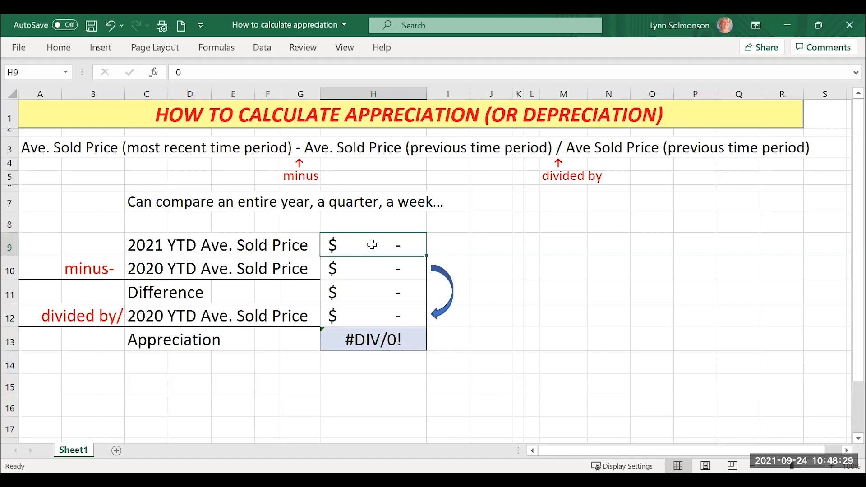
text(3)
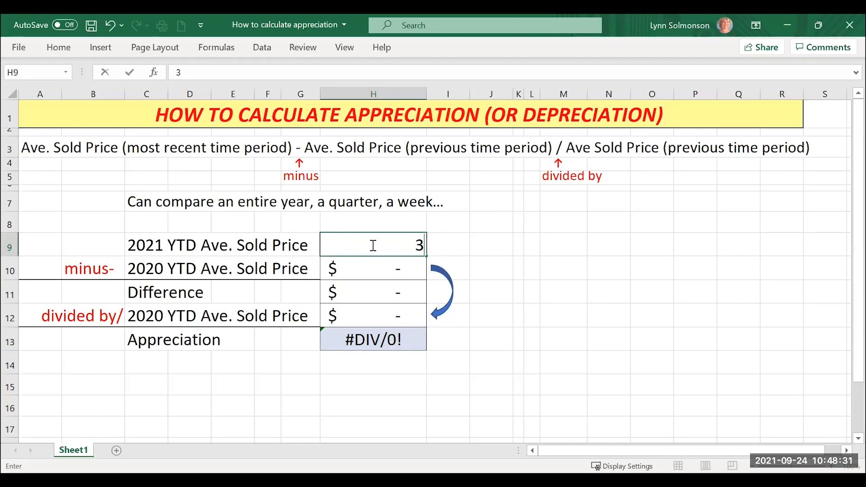
text(73004)
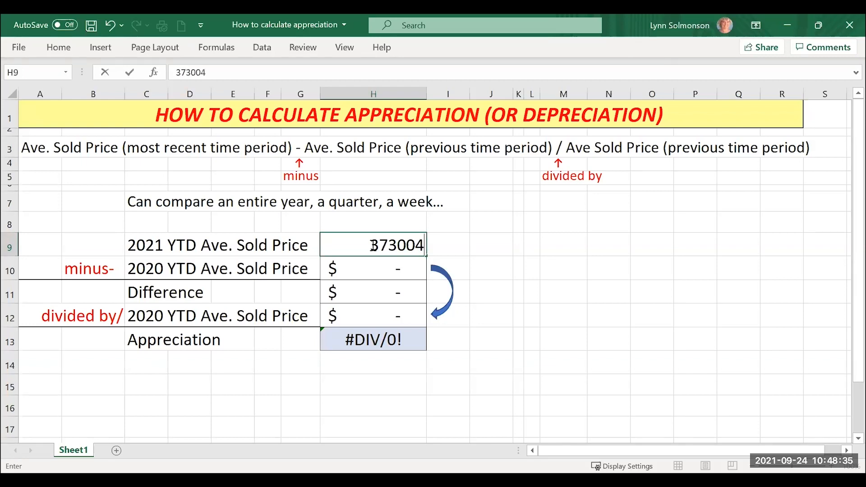
key(Return)
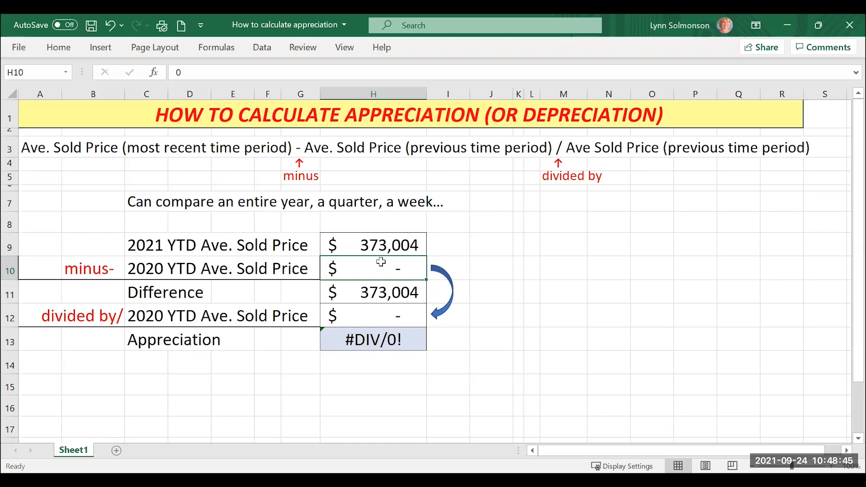
text(3)
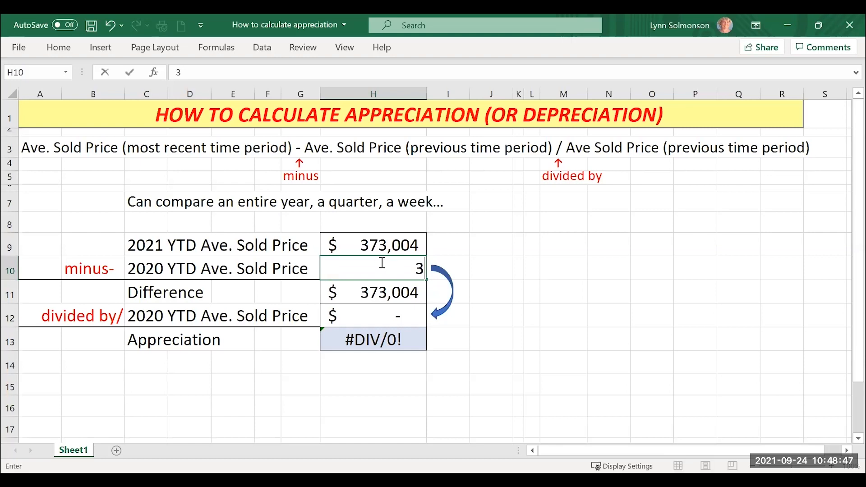
text(21356)
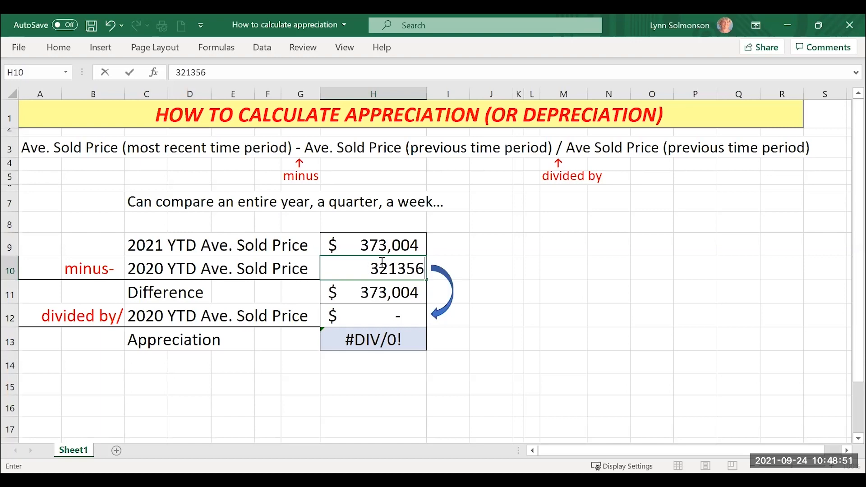
key(Return)
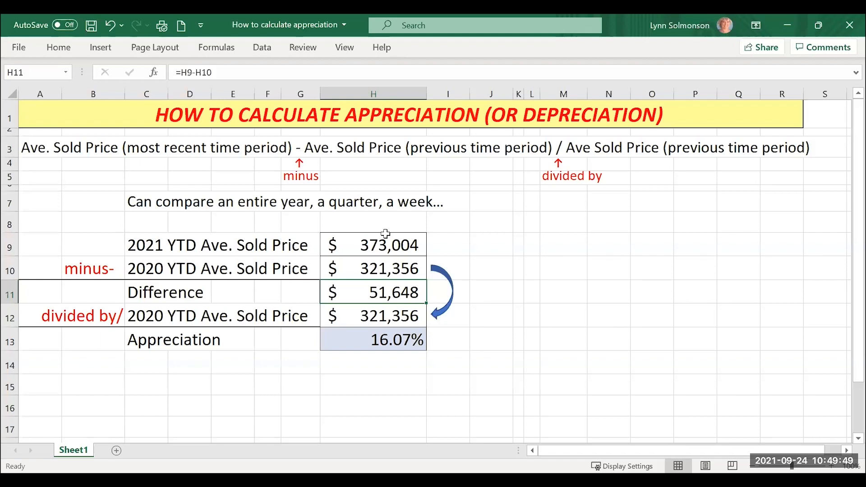
click(368, 82)
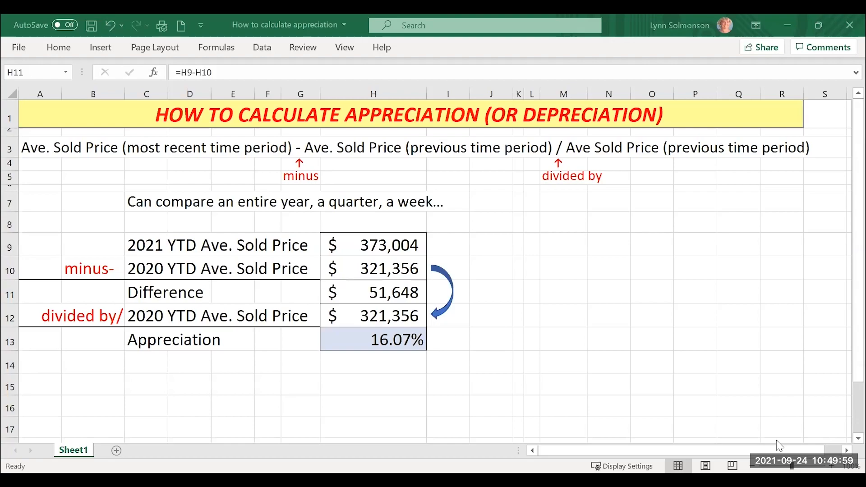
key(alt+Tab)
Scroll up to the top of the RMLSweb sold 2020 condo results page.
scroll(355, 263, up, 8)
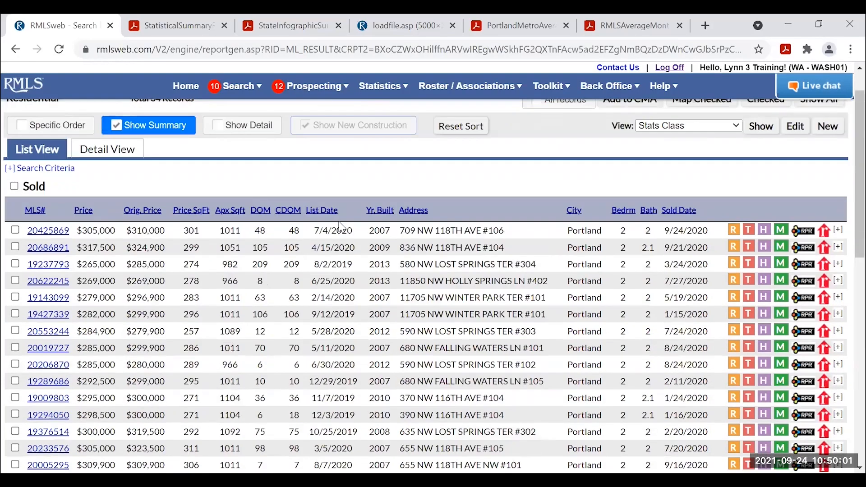
scroll(341, 227, up, 1)
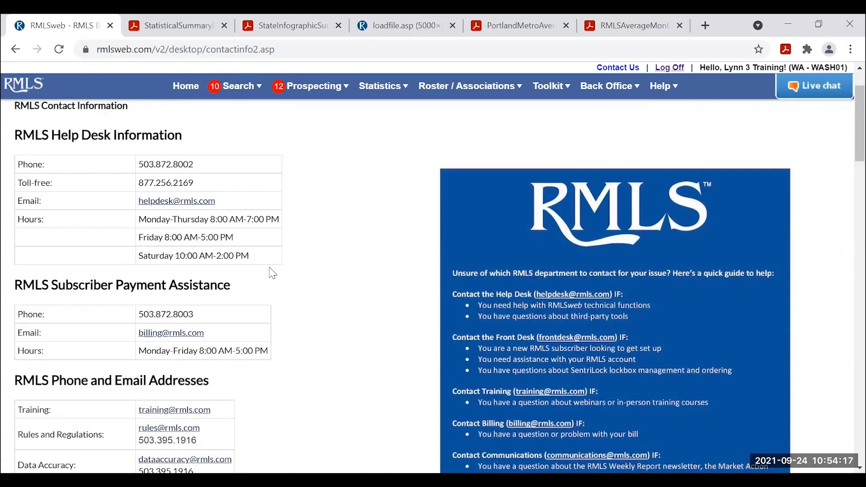
scroll(288, 264, up, 2)
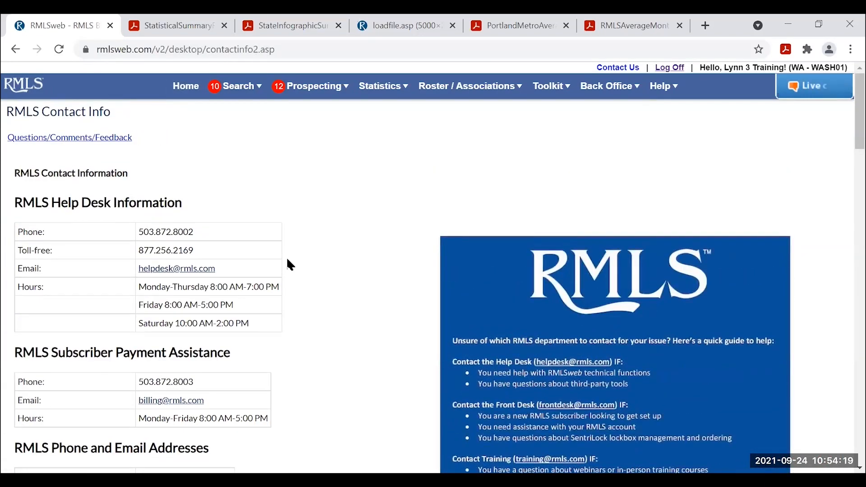